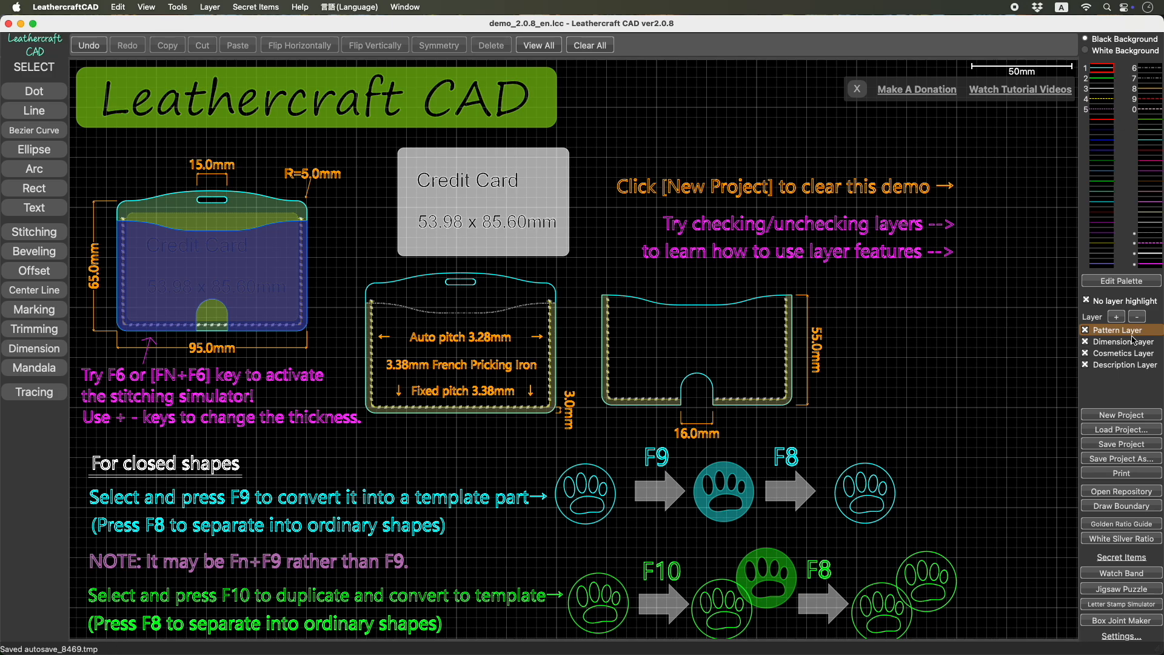
Hide every layer except the Pattern Layer
right_click(1102, 333)
key(Escape)
right_click(1102, 333)
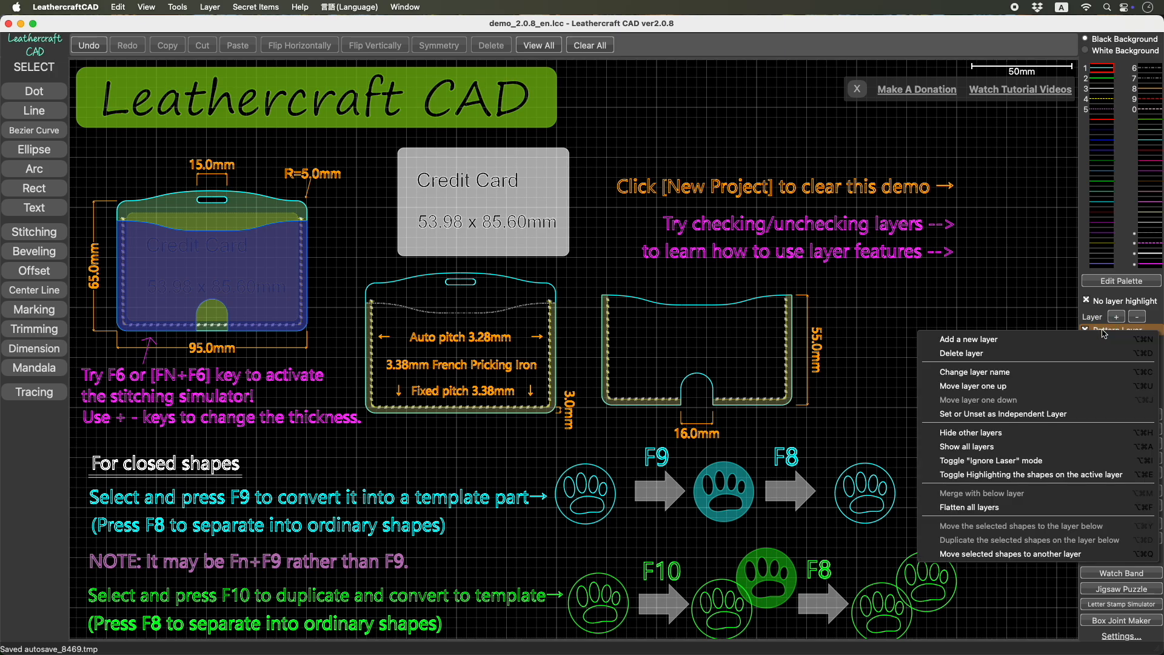
click(1040, 439)
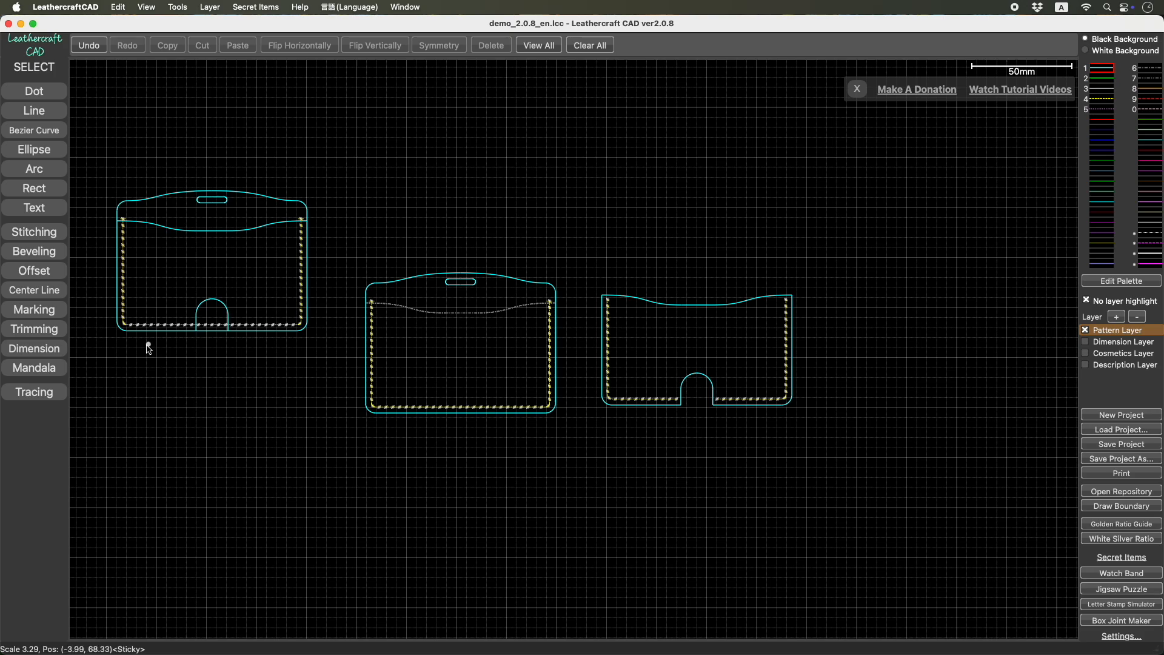
View the Dimension, Cosmetics and Description layers on their own, one after another
click(1102, 342)
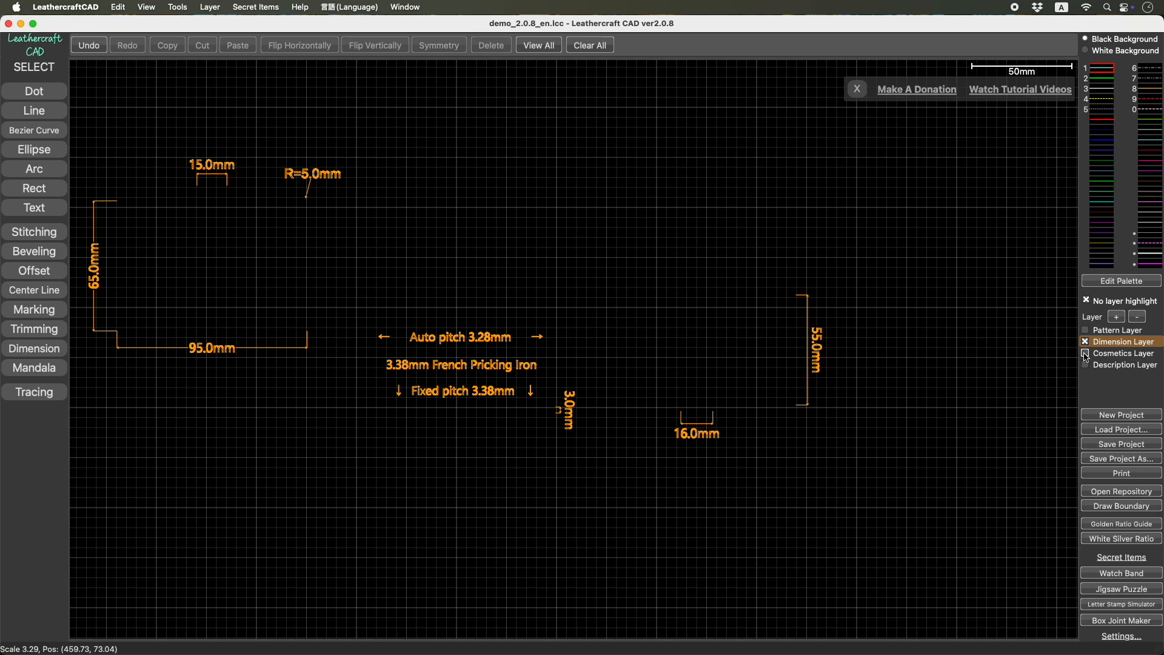
click(1104, 356)
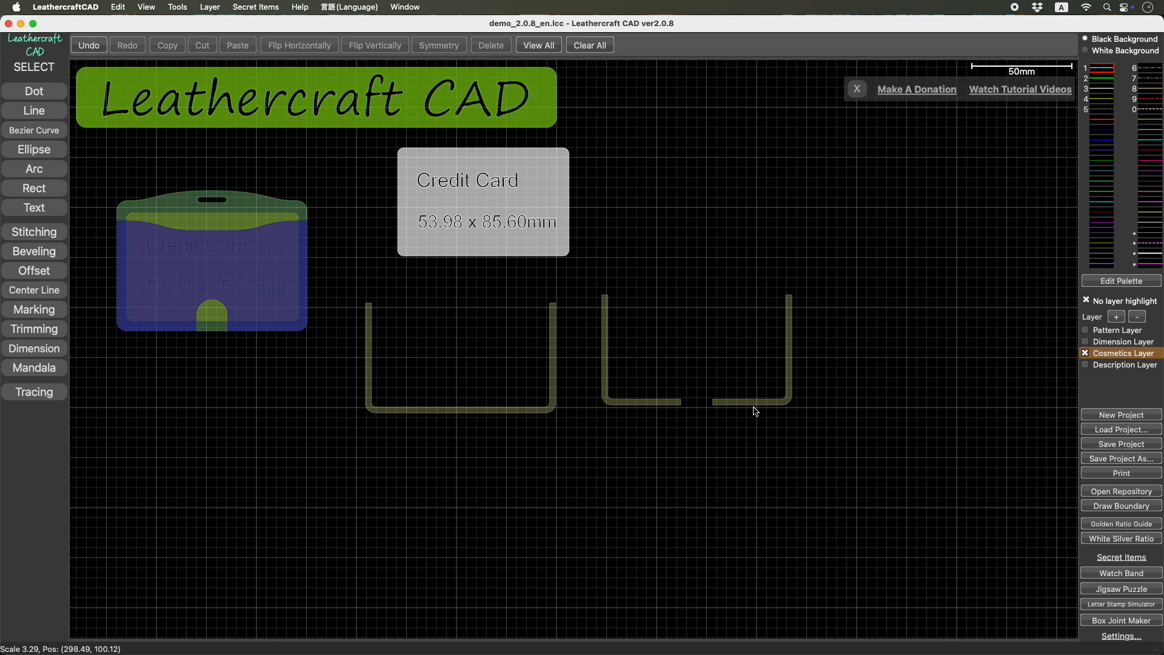
click(1120, 366)
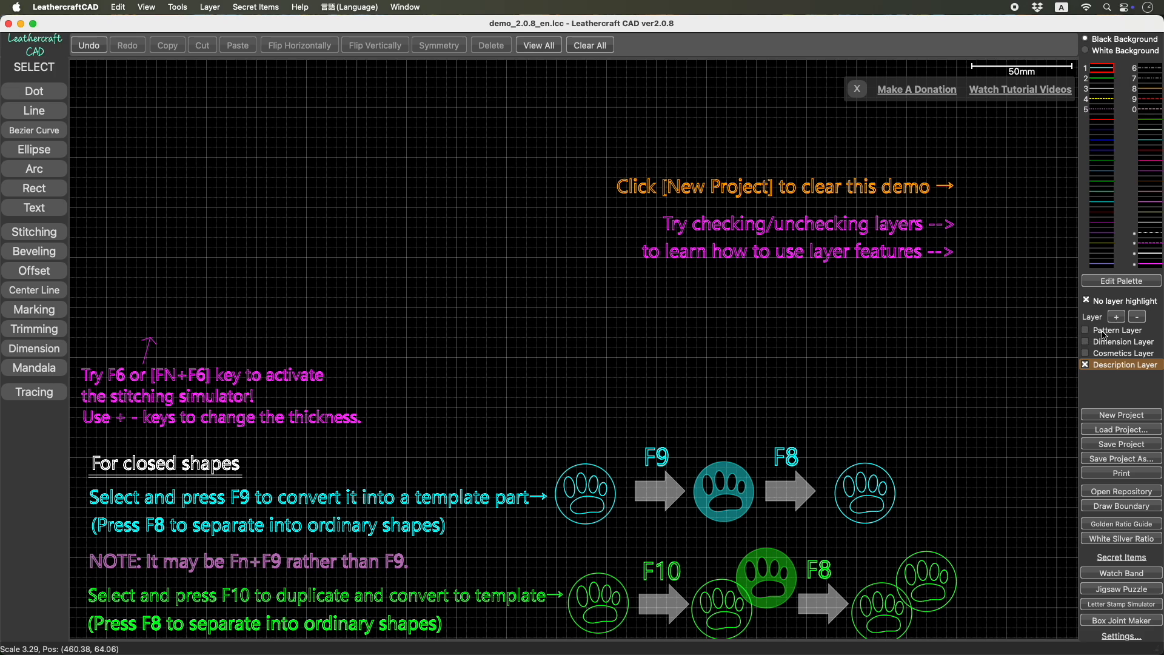
Show all layers and make the Pattern Layer active
right_click(1114, 367)
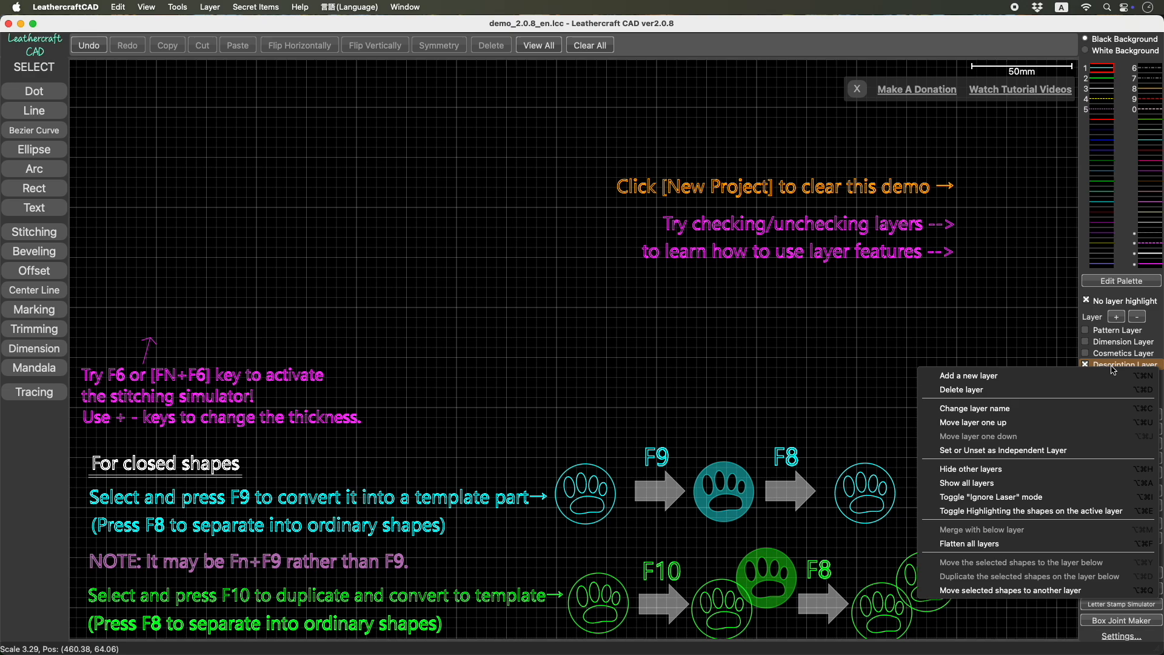
click(1034, 483)
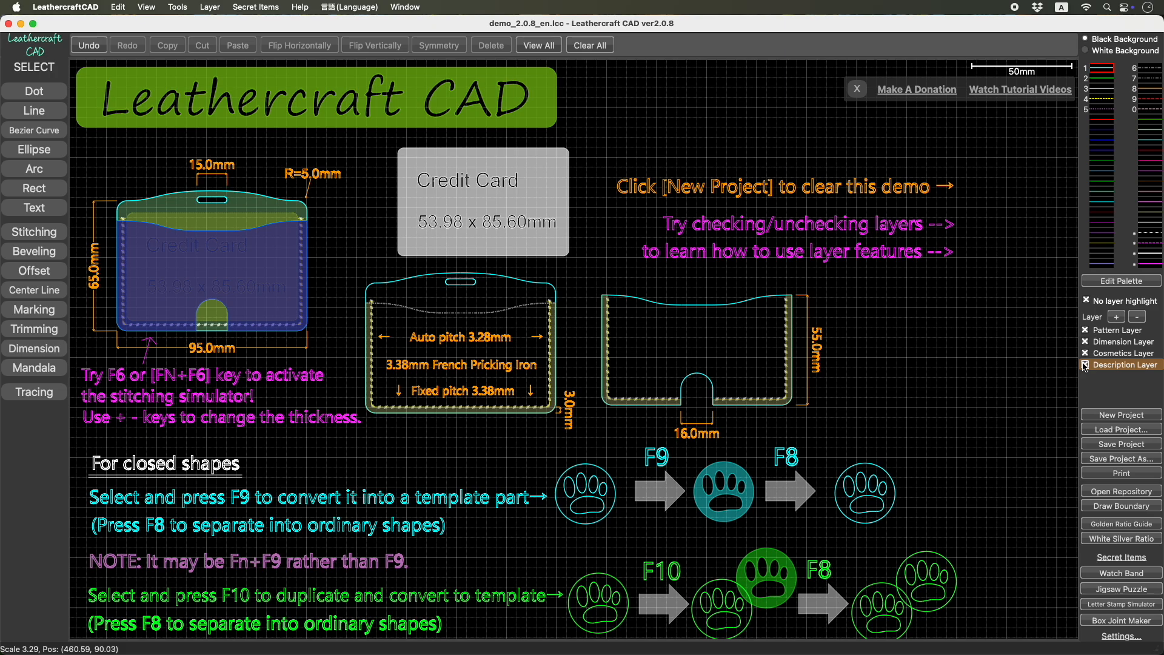
click(1114, 331)
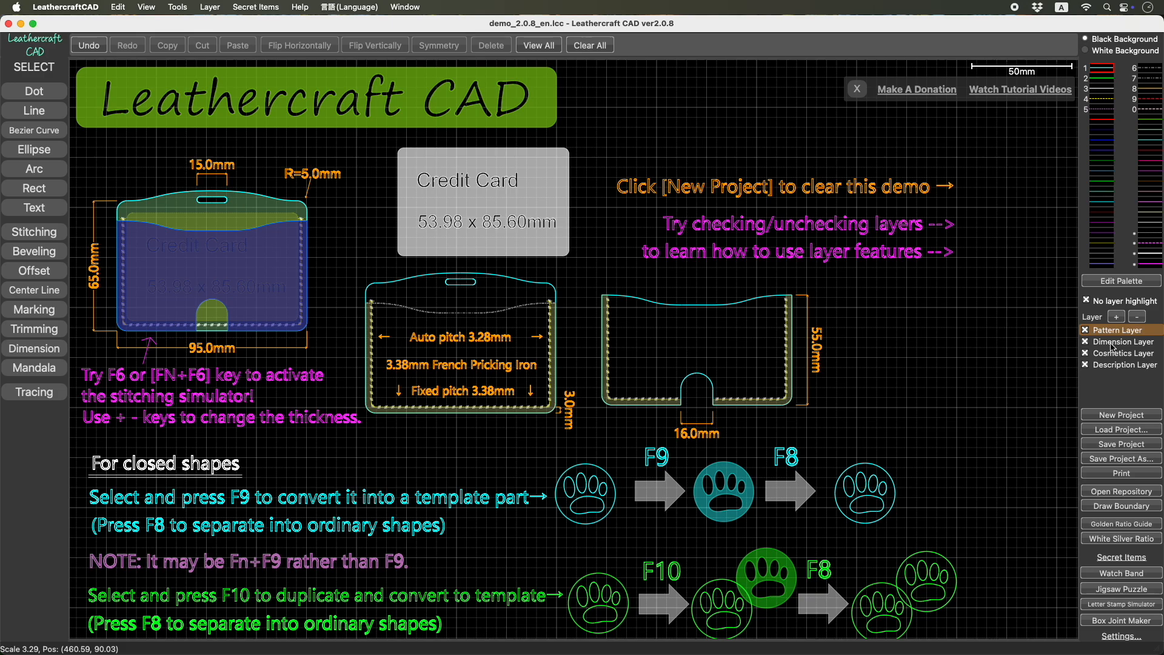
Hide the Cosmetics, Dimension and Description layers one by one, and turn all three back on
click(1086, 353)
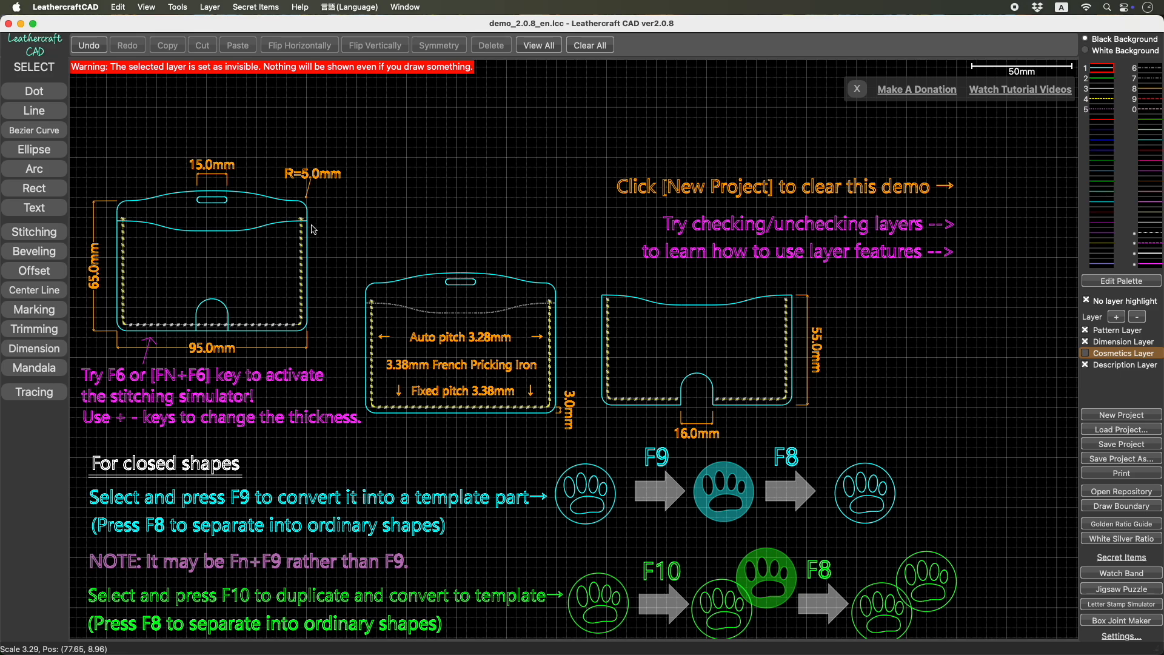
click(1086, 341)
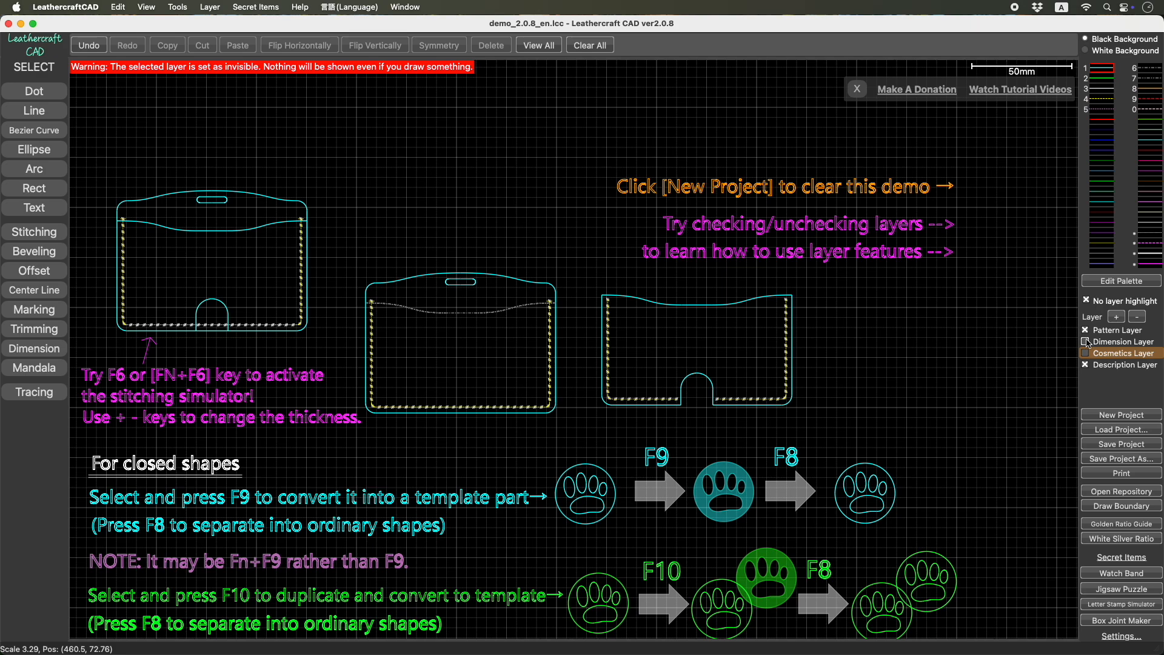
click(1086, 365)
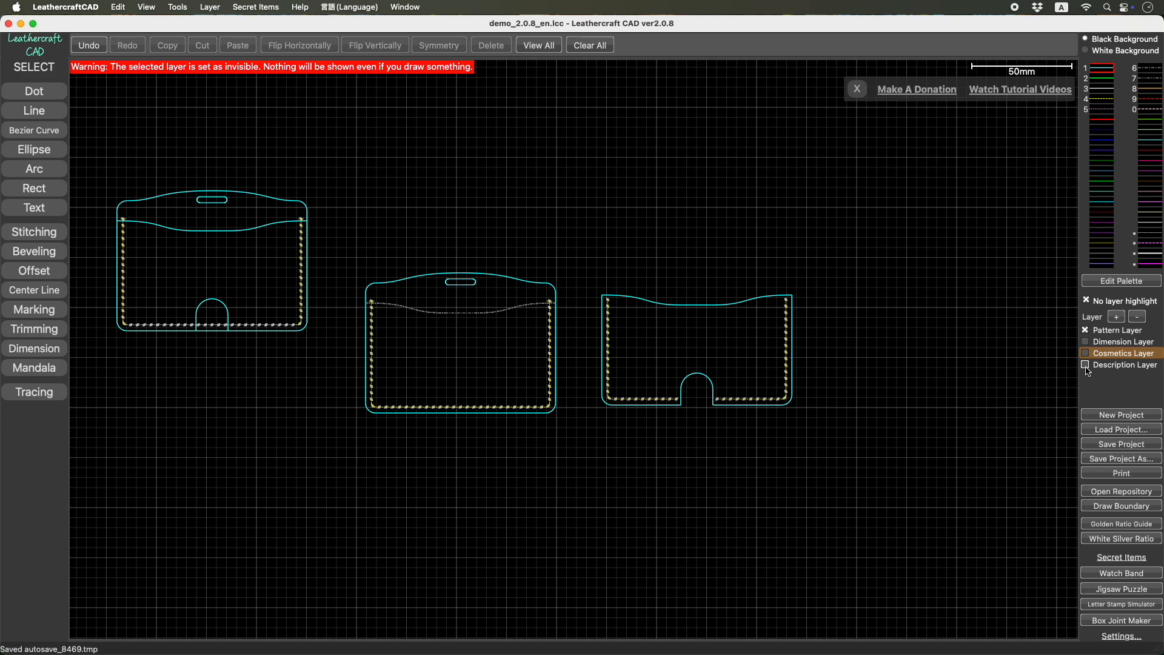
click(1086, 365)
click(1086, 353)
click(1085, 342)
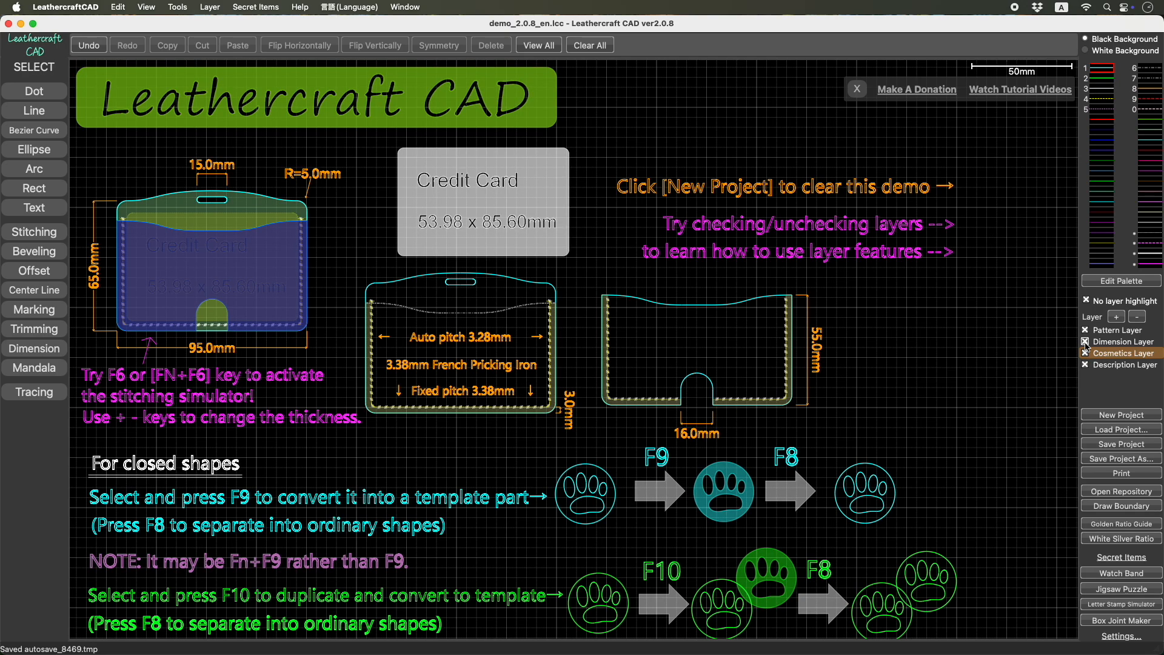
Turn off the Dimension, Cosmetics and Description layers so that only the Pattern Layer is shown
click(1086, 342)
click(1085, 353)
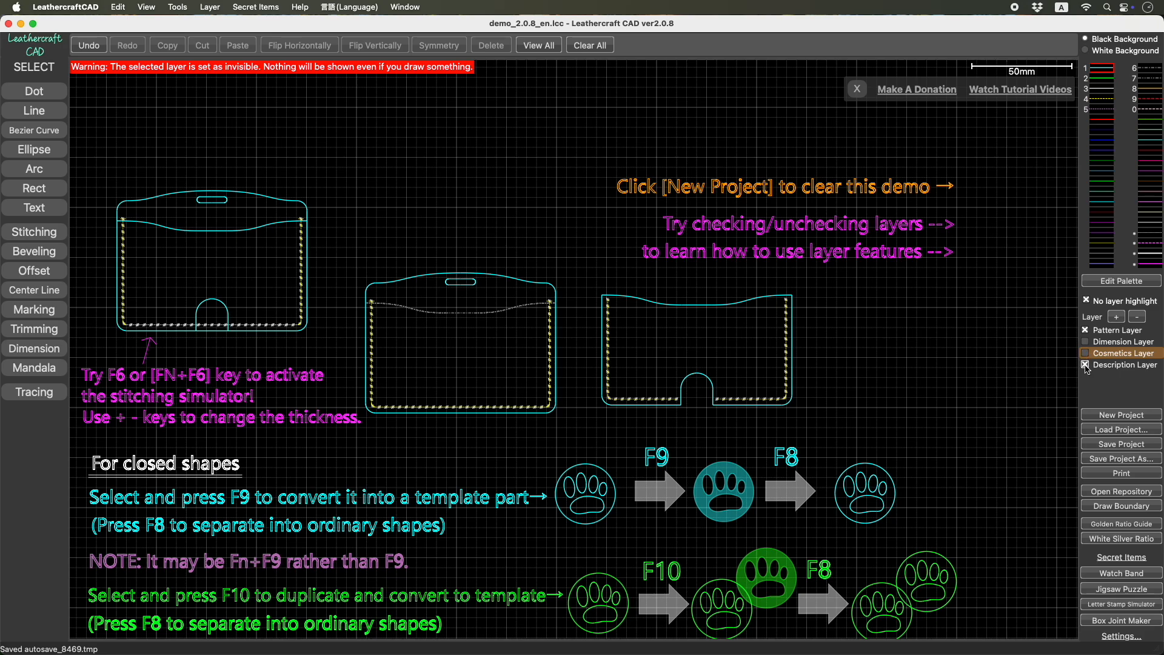
click(1086, 365)
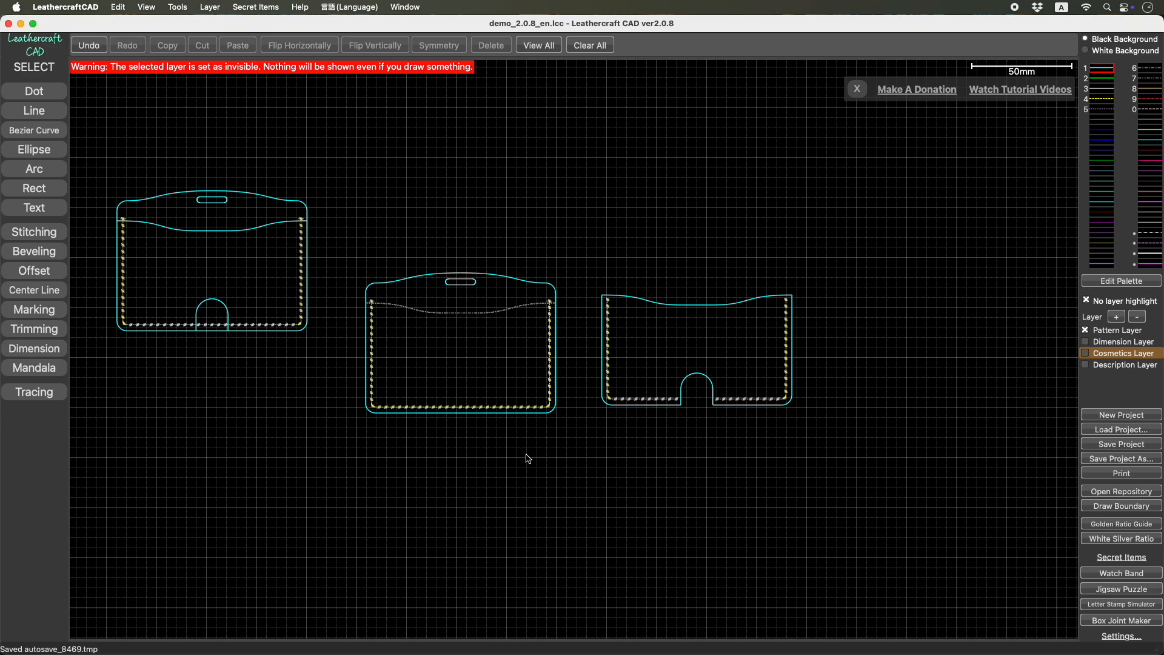
Show the Description and Cosmetics layers briefly, and hide both again
click(1086, 366)
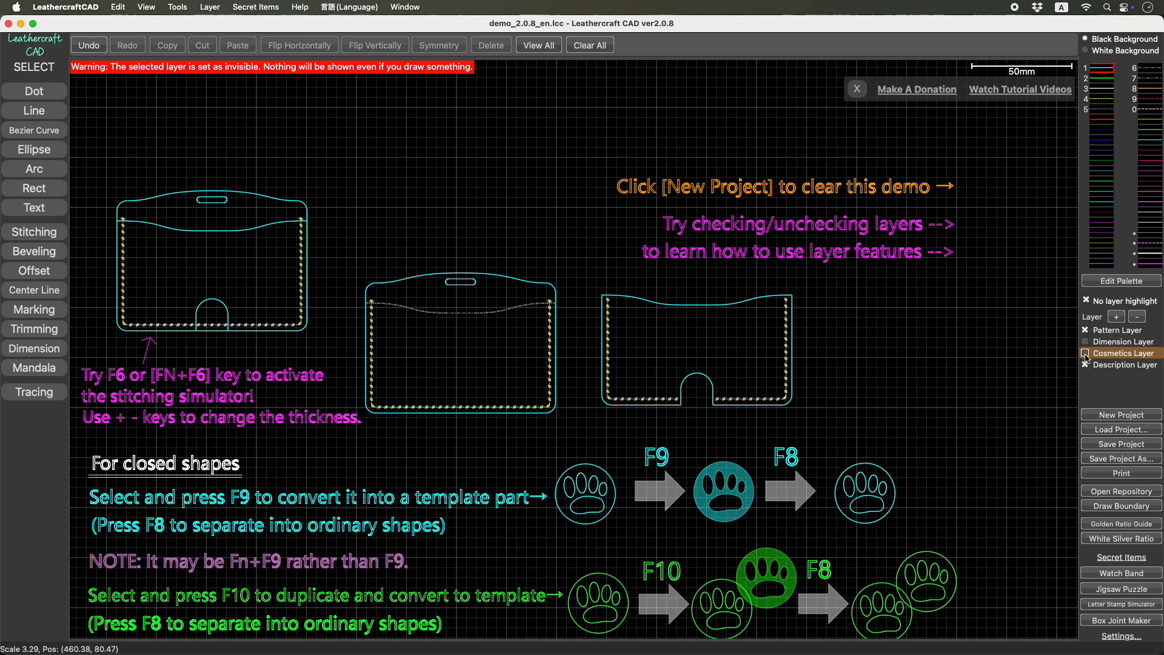
click(1086, 354)
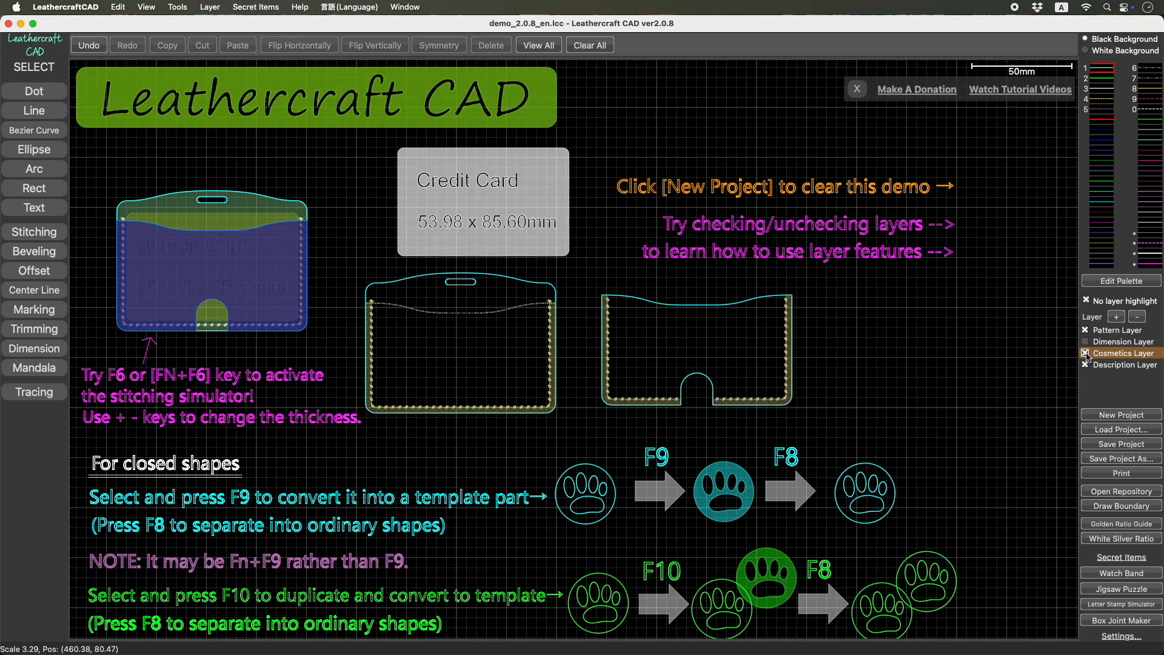
click(1085, 354)
click(1086, 366)
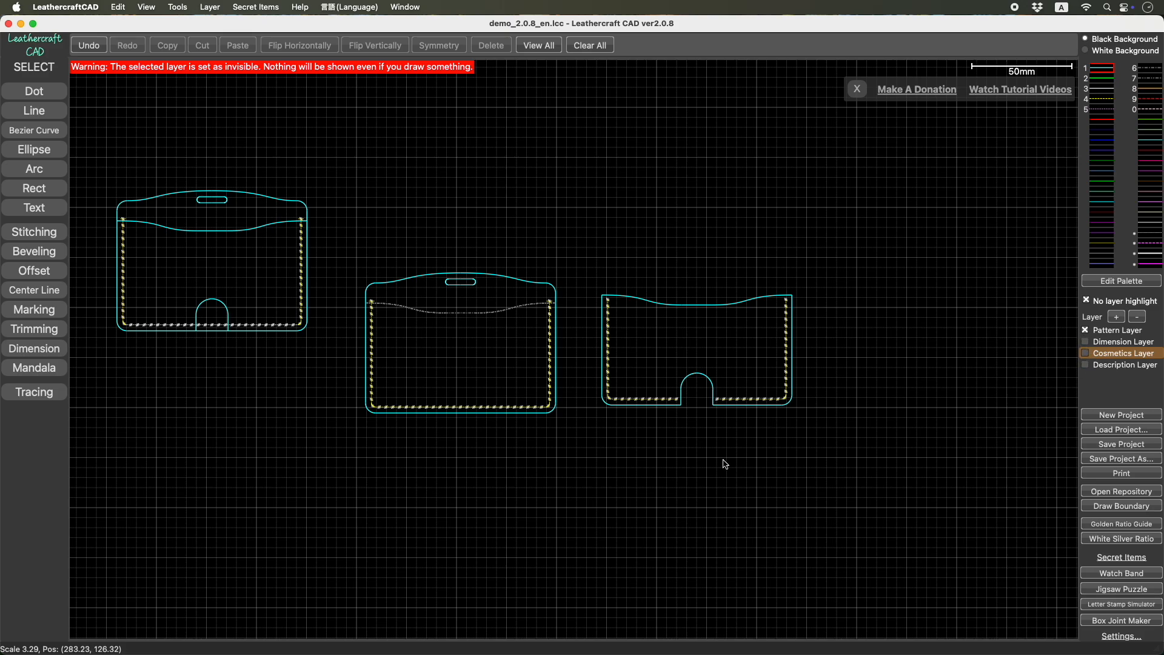
Open the SVG export options for the visible pattern and close them without exporting
click(55, 11)
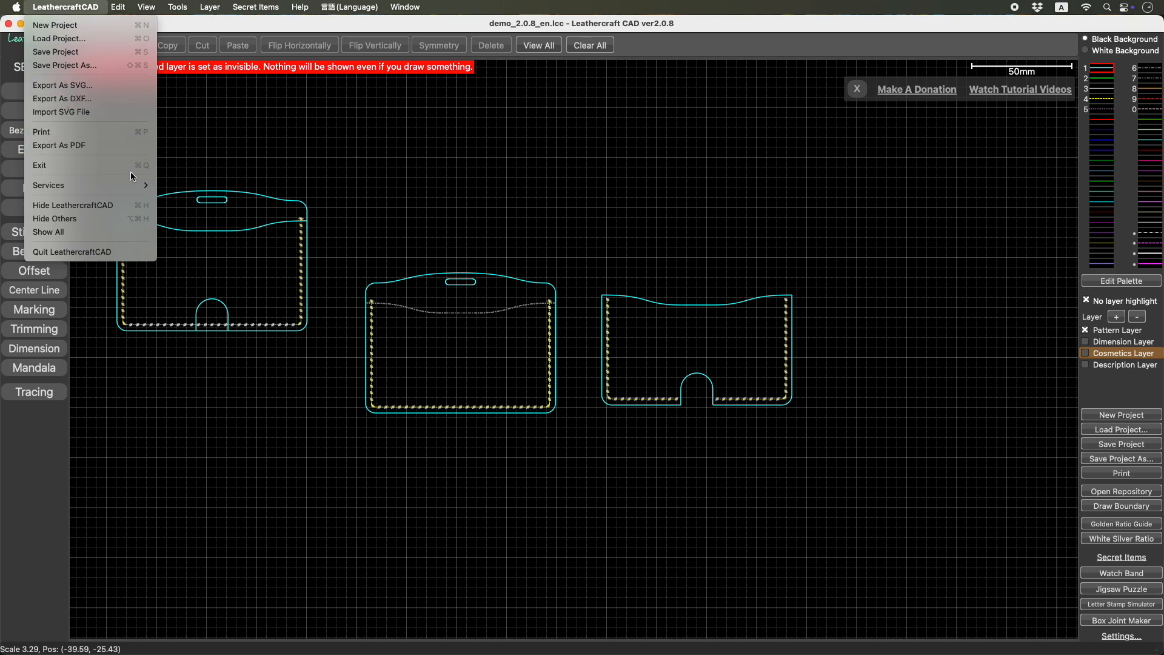
click(114, 90)
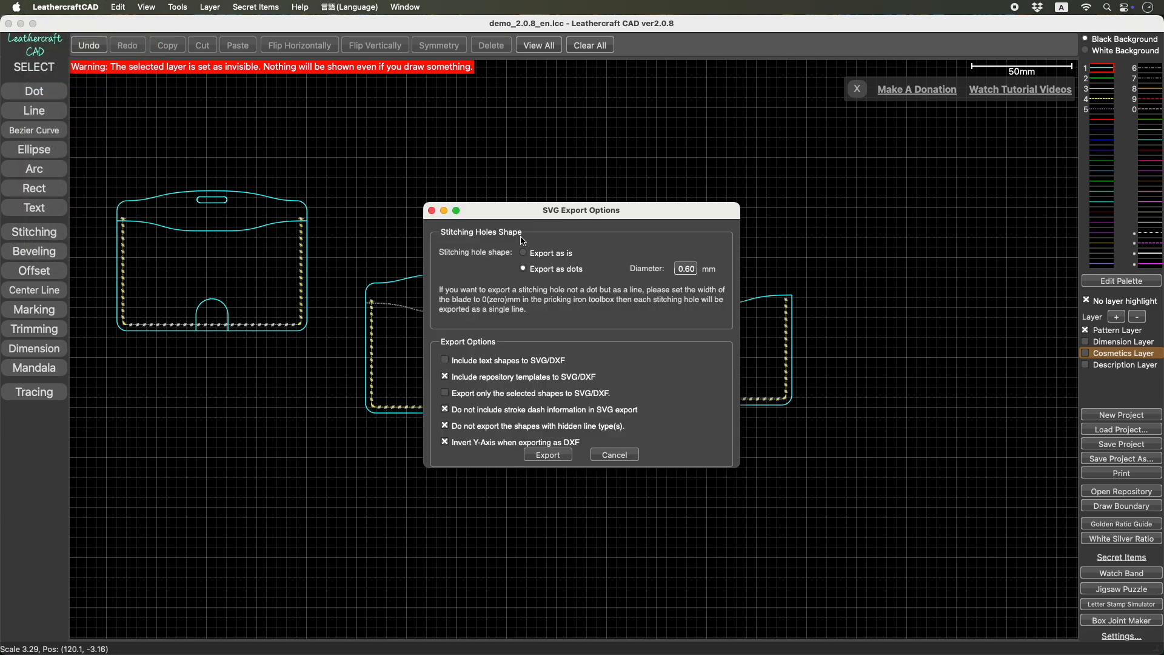
click(432, 211)
Make the Dimension, Cosmetics and Description layers visible again
click(1085, 342)
click(1085, 353)
click(1086, 365)
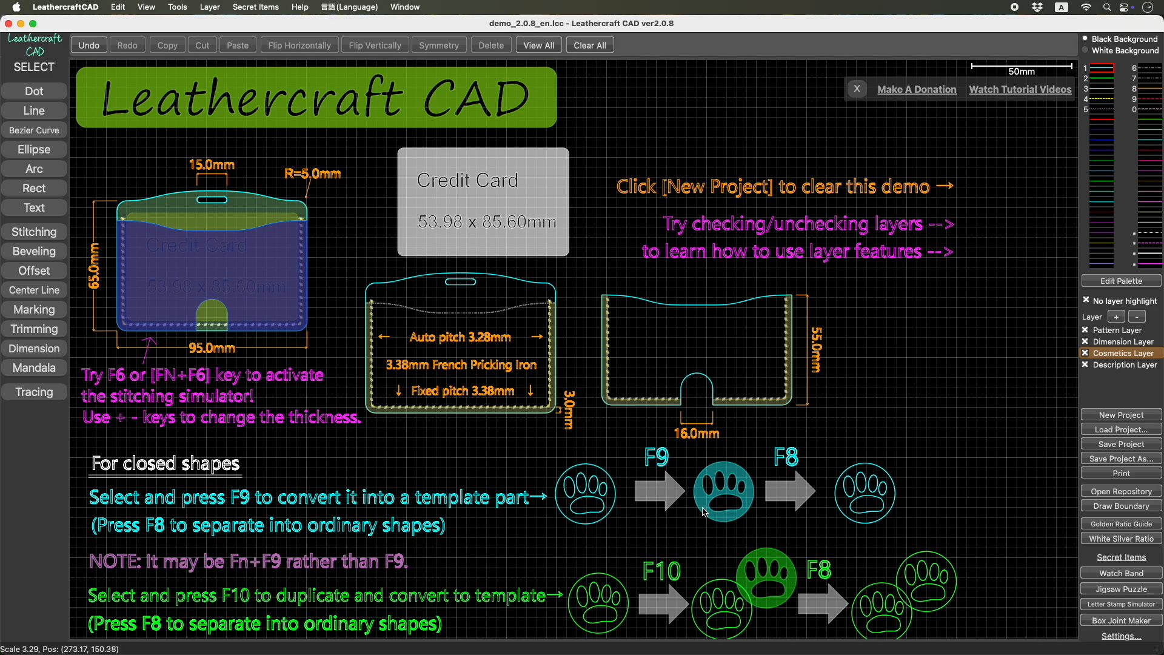
Select the plain paw circle and the filled paw template in turn to compare the two kinds of shape
click(586, 466)
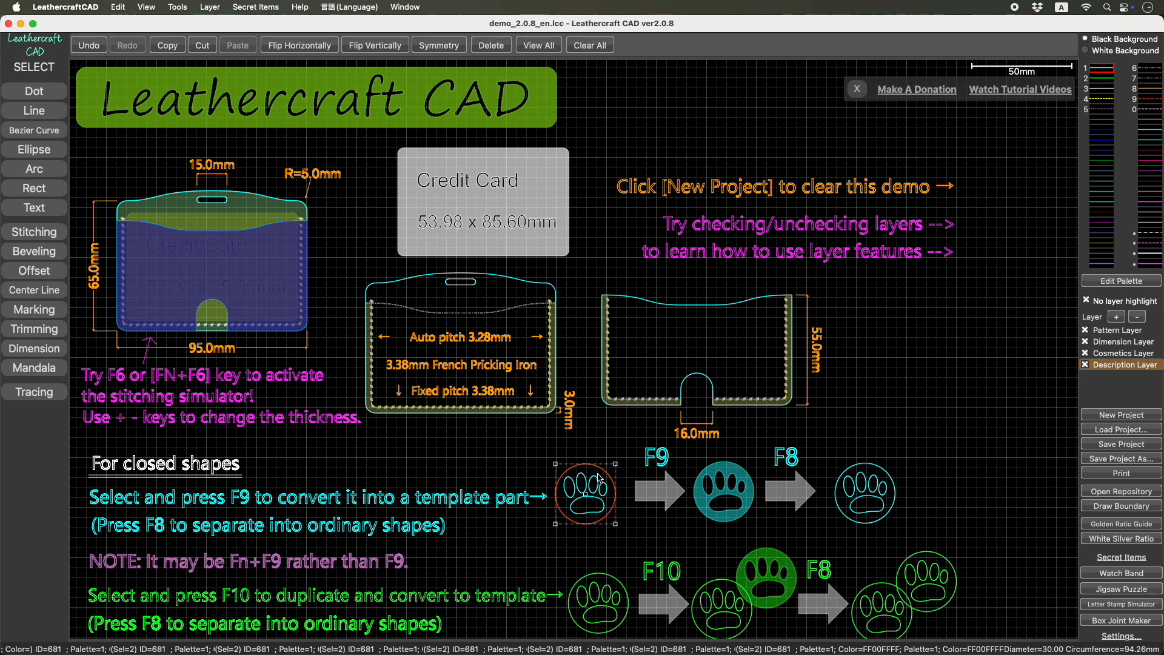
click(751, 499)
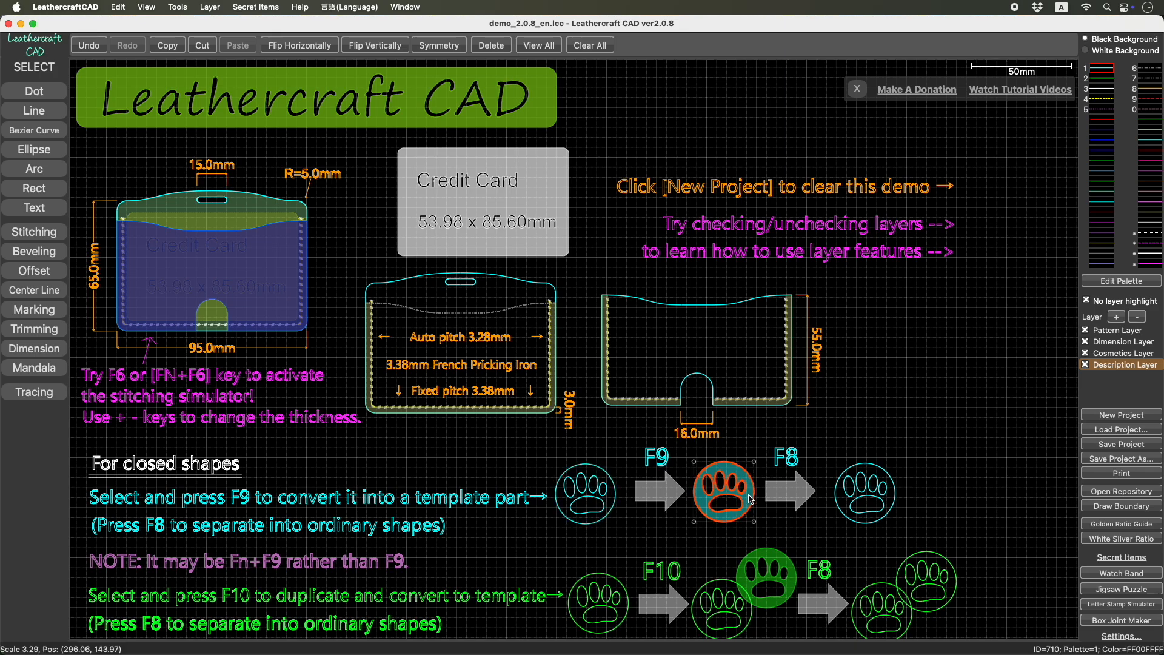
Duplicate the pocket outline with the thumb notch on the Pattern Layer and place the copy in the empty area beside the original
click(697, 307)
click(697, 307)
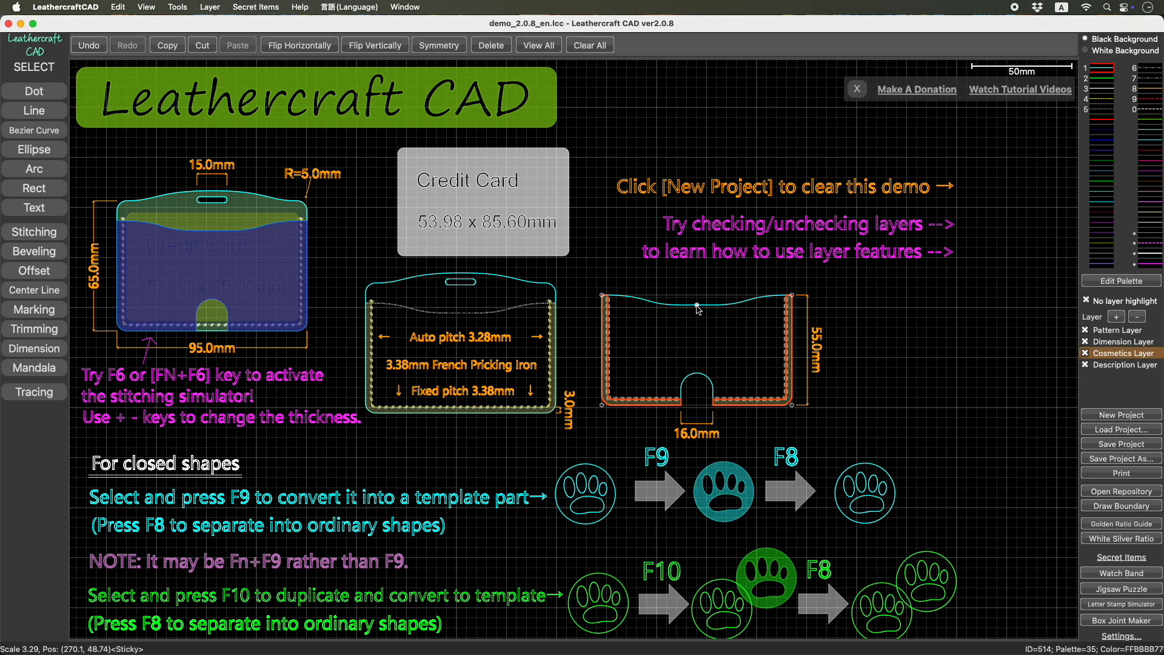
click(1123, 334)
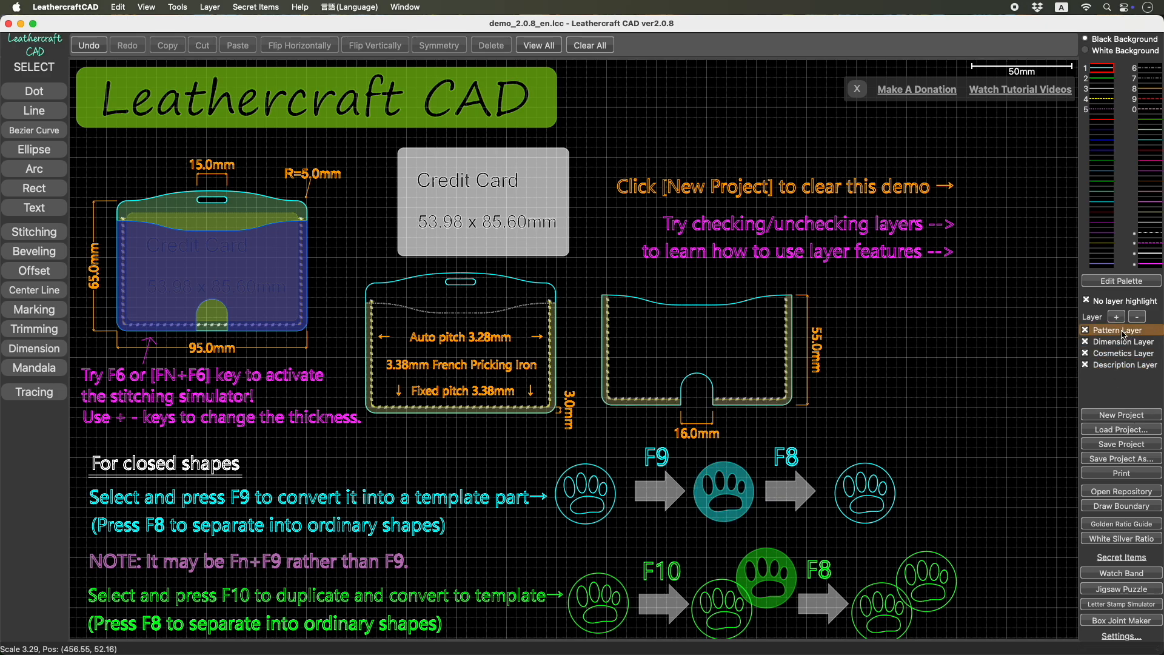
click(670, 304)
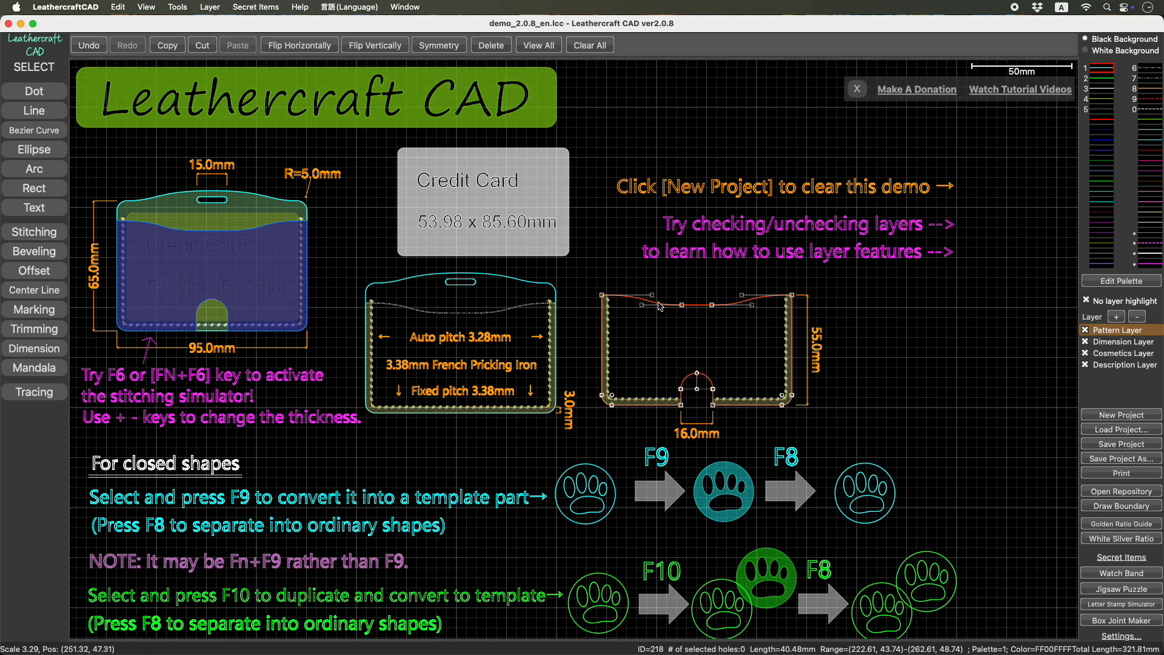
key(super+c)
key(super+v)
drag(659, 305, 945, 347)
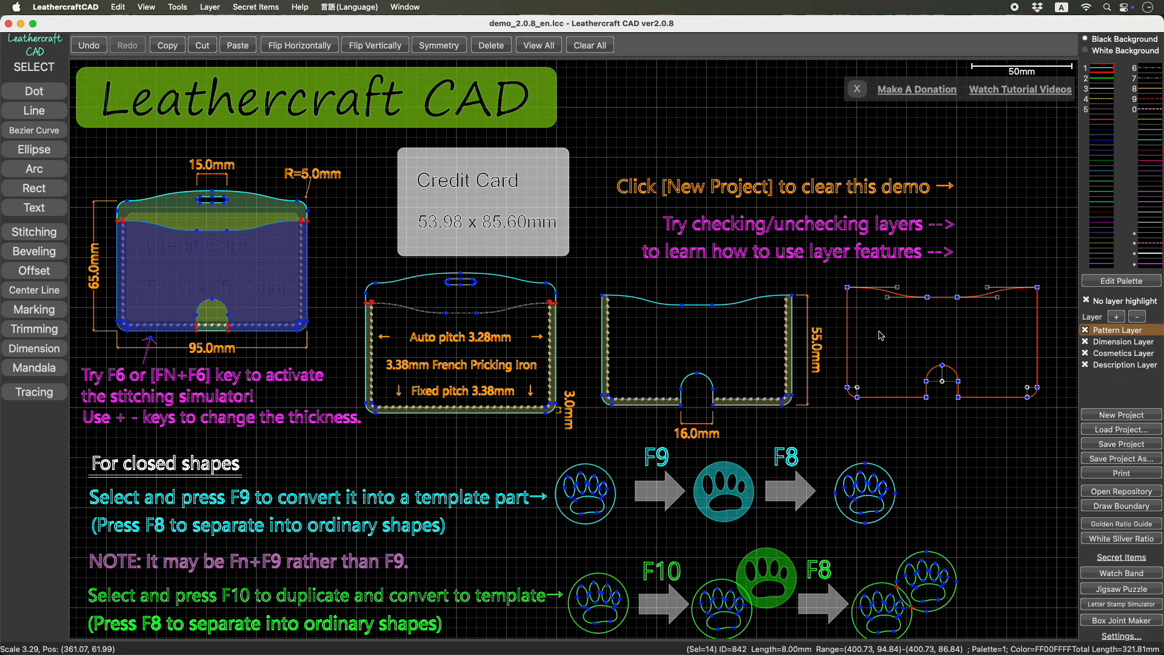
Try to convert the copied pocket outline into a template part
key(F9)
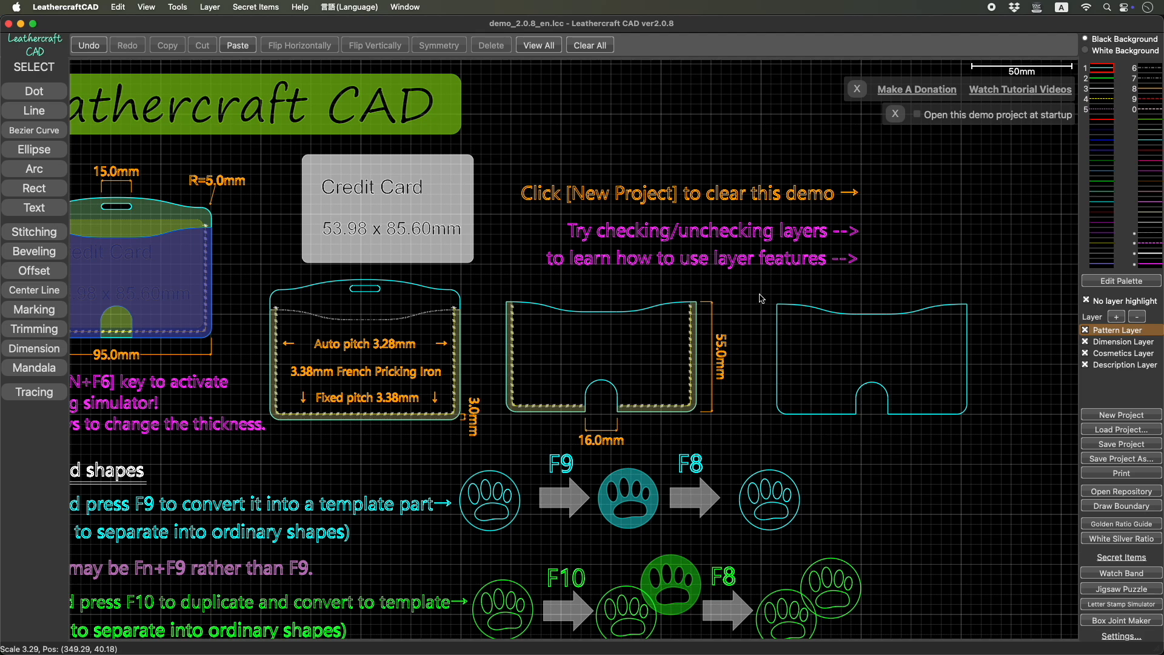
drag(760, 287, 993, 436)
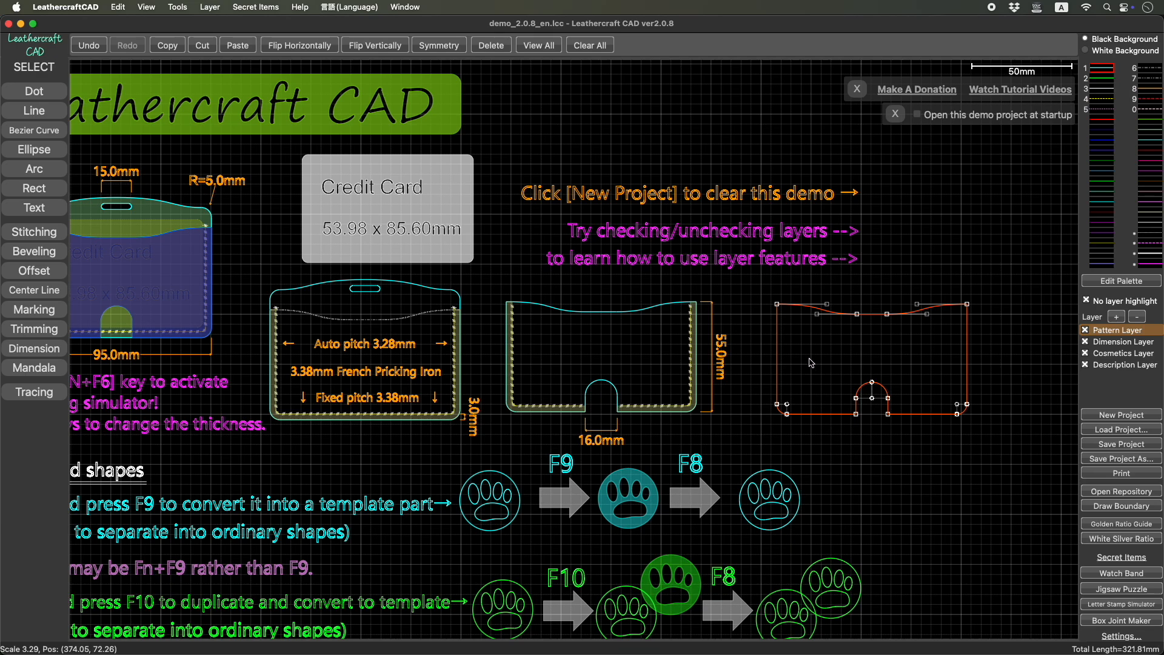
key(super+c)
Pull the end of the copied outline's upper-left curve up and inward from the corner to open the shape
scroll(781, 315, up, 5)
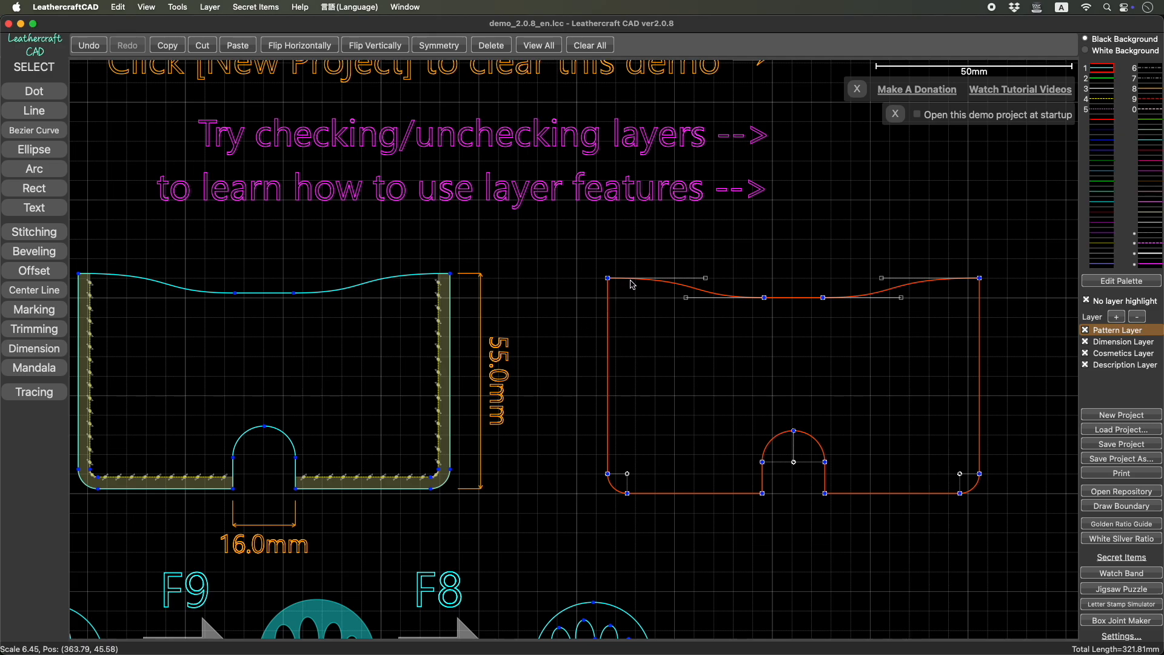
click(659, 240)
click(635, 281)
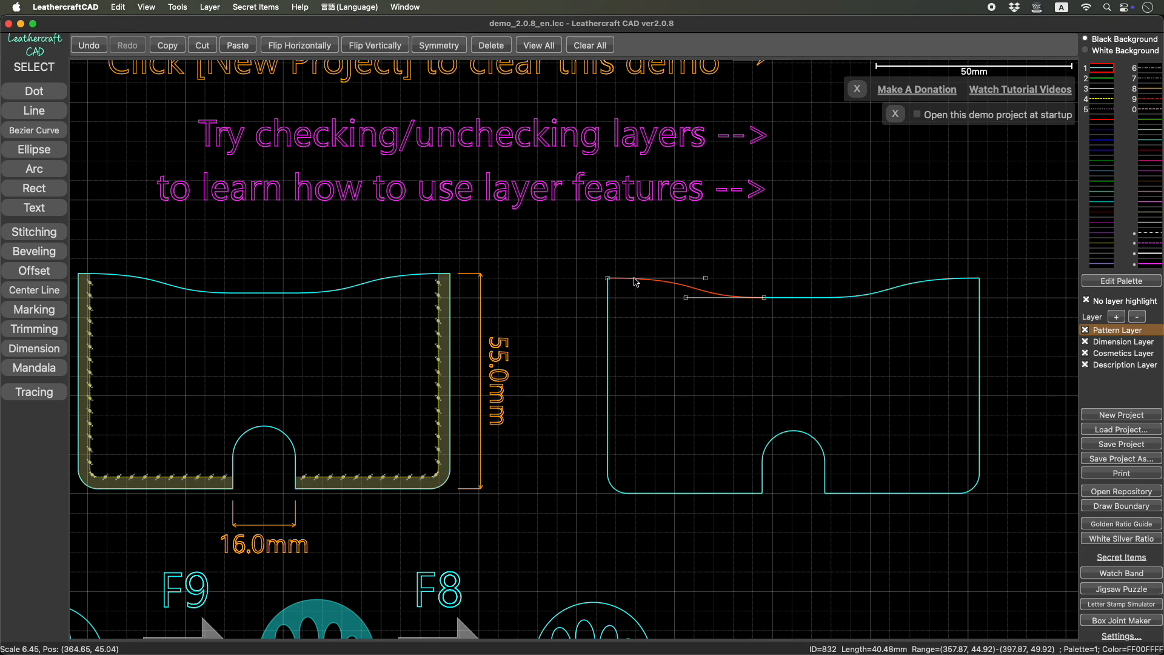
drag(608, 279, 626, 261)
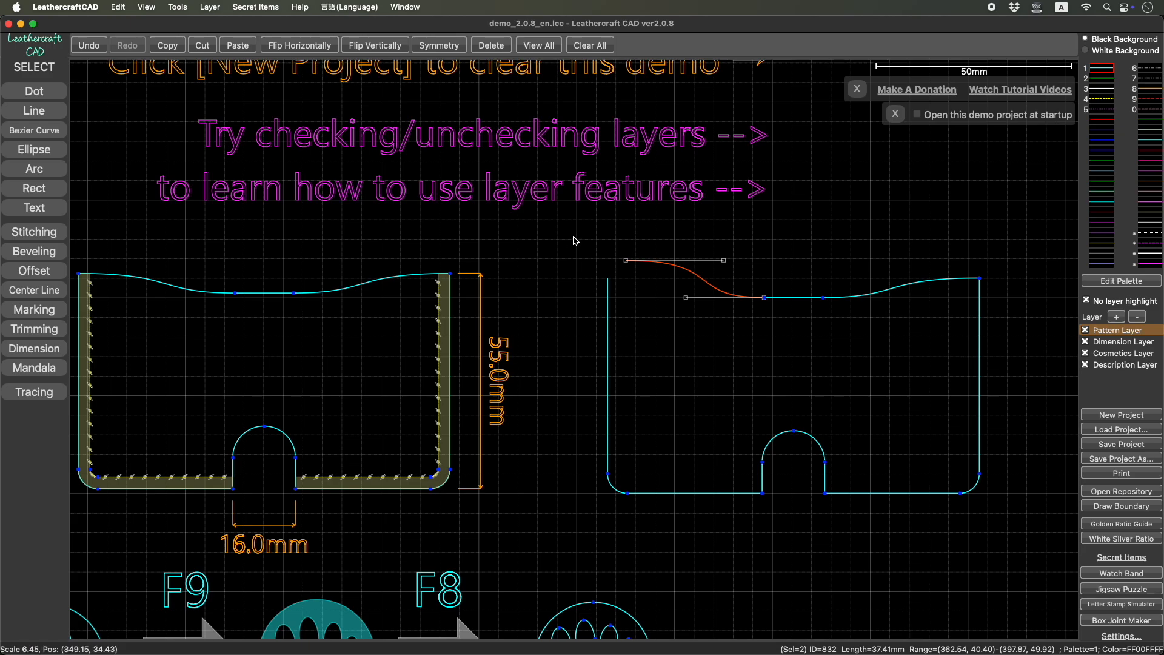
Try to convert the whole open pocket outline into a template part, and undo the conversion
drag(574, 238, 1004, 548)
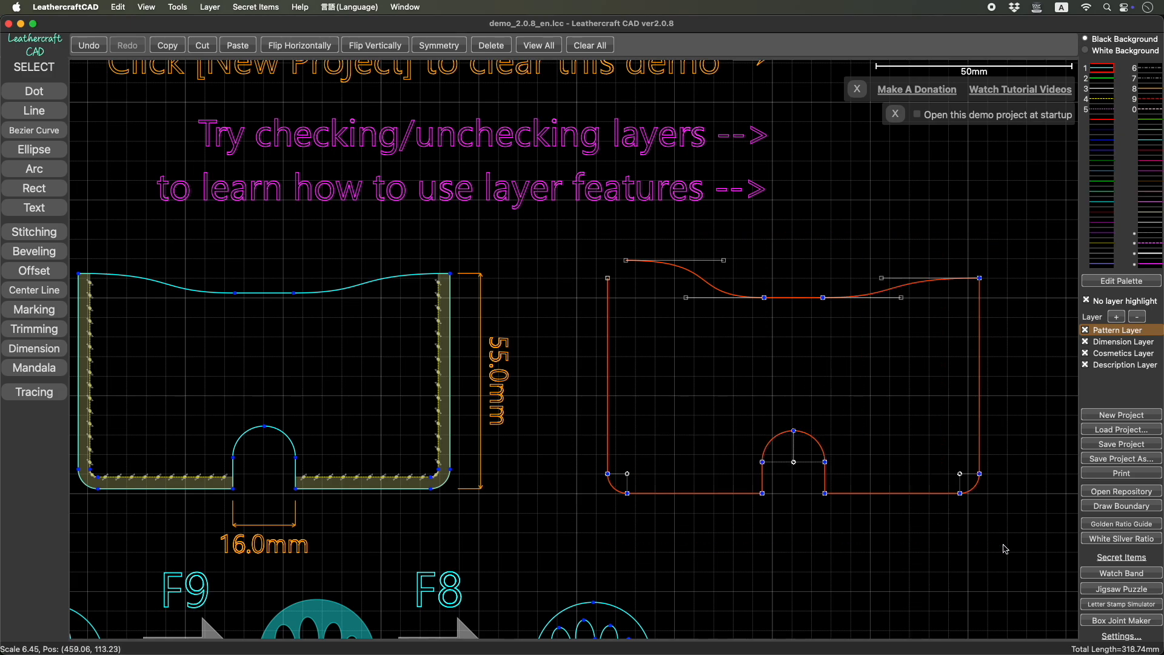
key(F9)
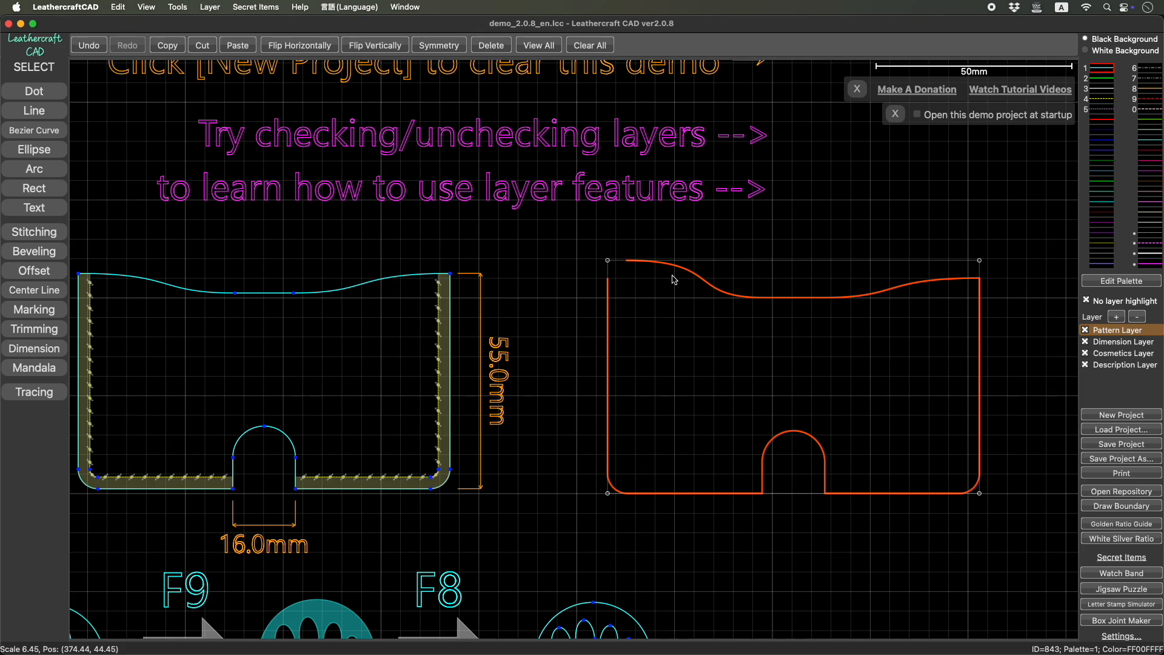
key(super+z)
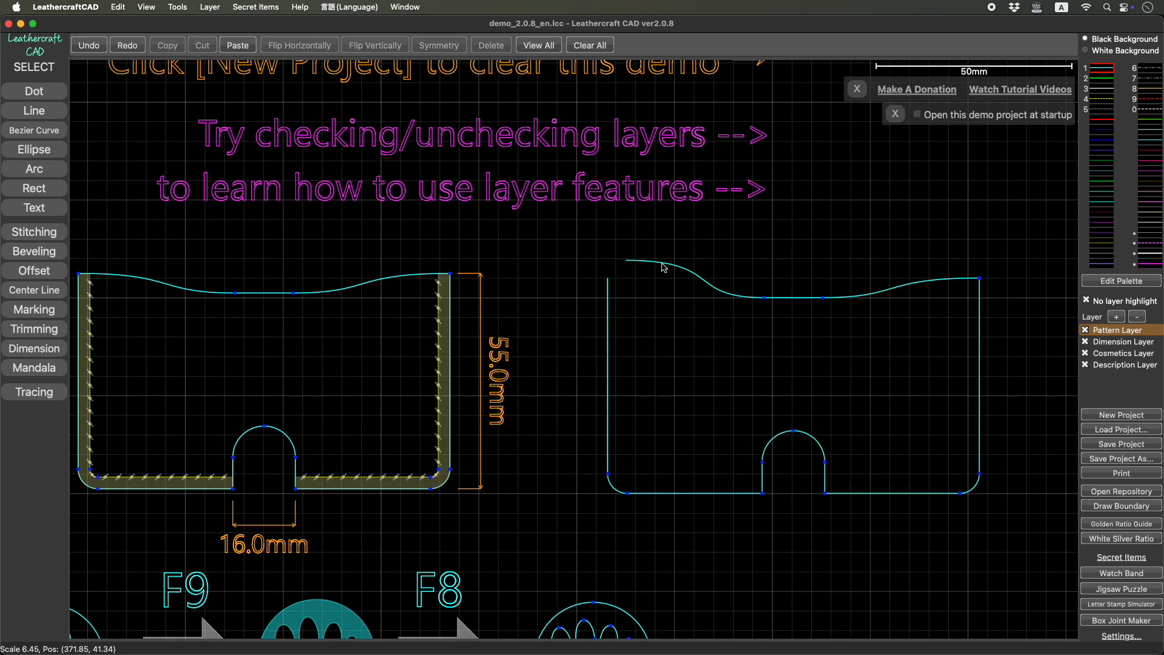
Move the loose end of the upper-left curve back to the outline's left edge, just below the corner
click(663, 264)
drag(626, 261, 607, 283)
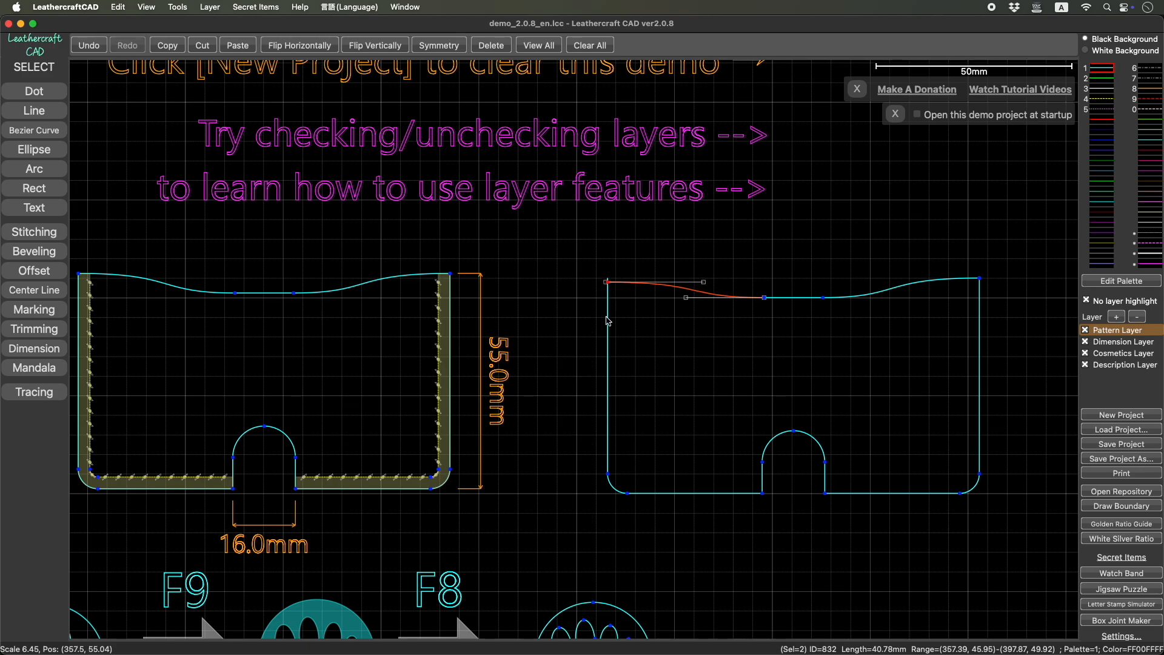
Try to convert the whole pocket outline, with its upper-left curve end off the corner, into a template part, and undo it
scroll(608, 292, up, 4)
scroll(609, 292, up, 10)
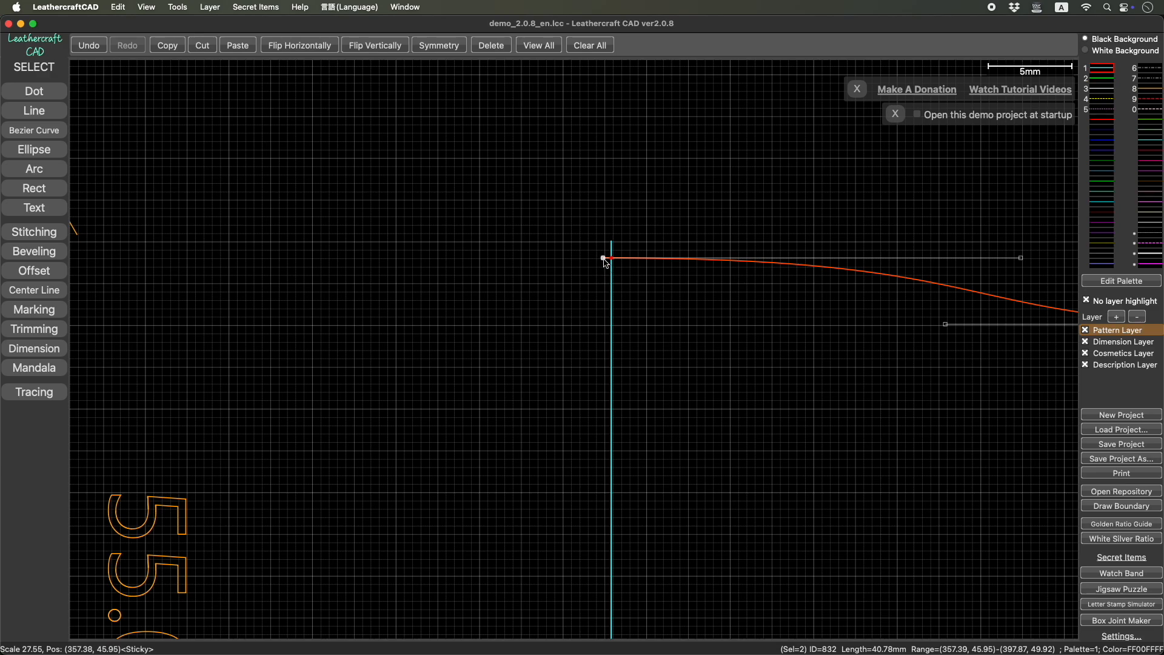
scroll(734, 293, down, 8)
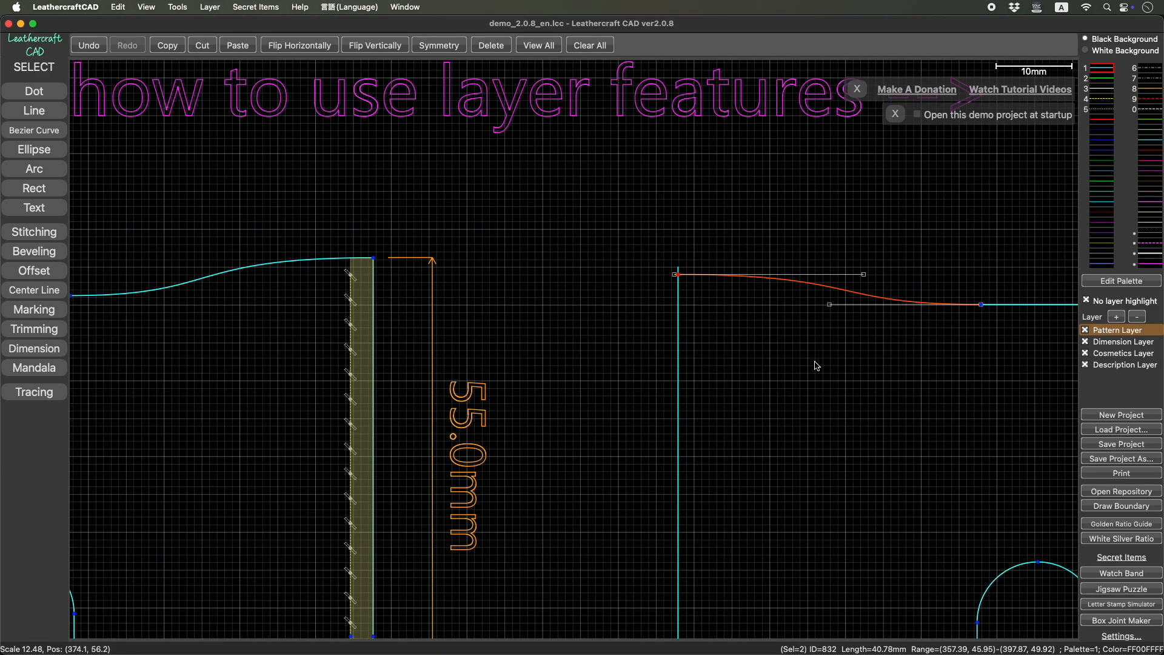
scroll(660, 279, up, 6)
scroll(736, 286, down, 9)
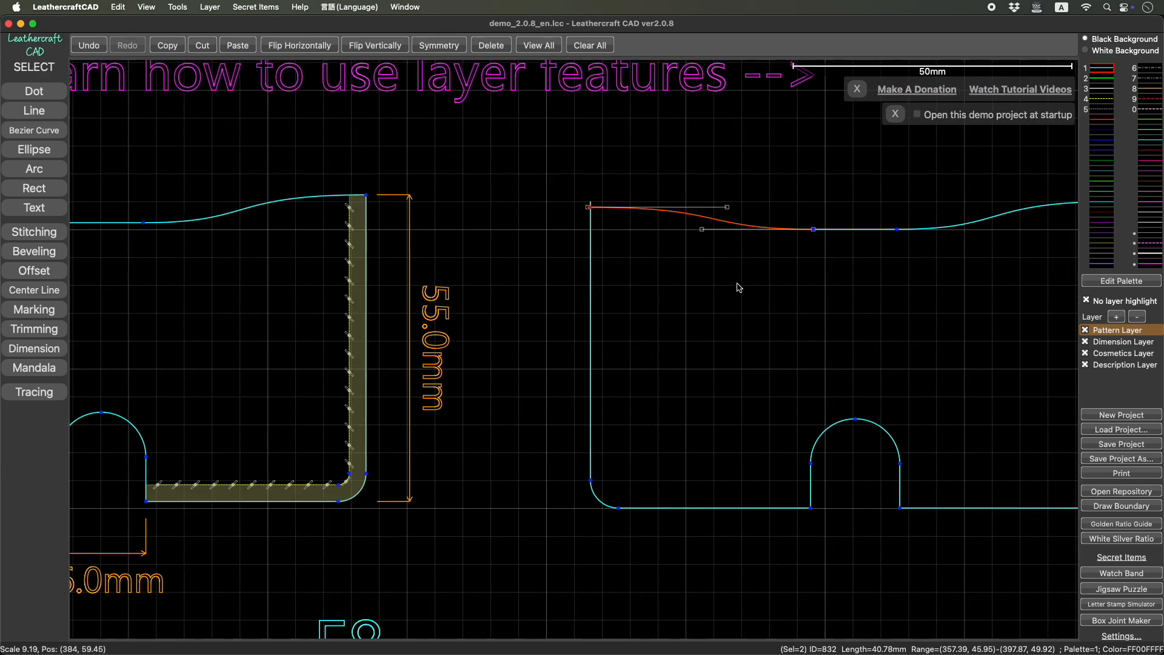
right_drag(756, 313, 704, 310)
drag(362, 161, 984, 576)
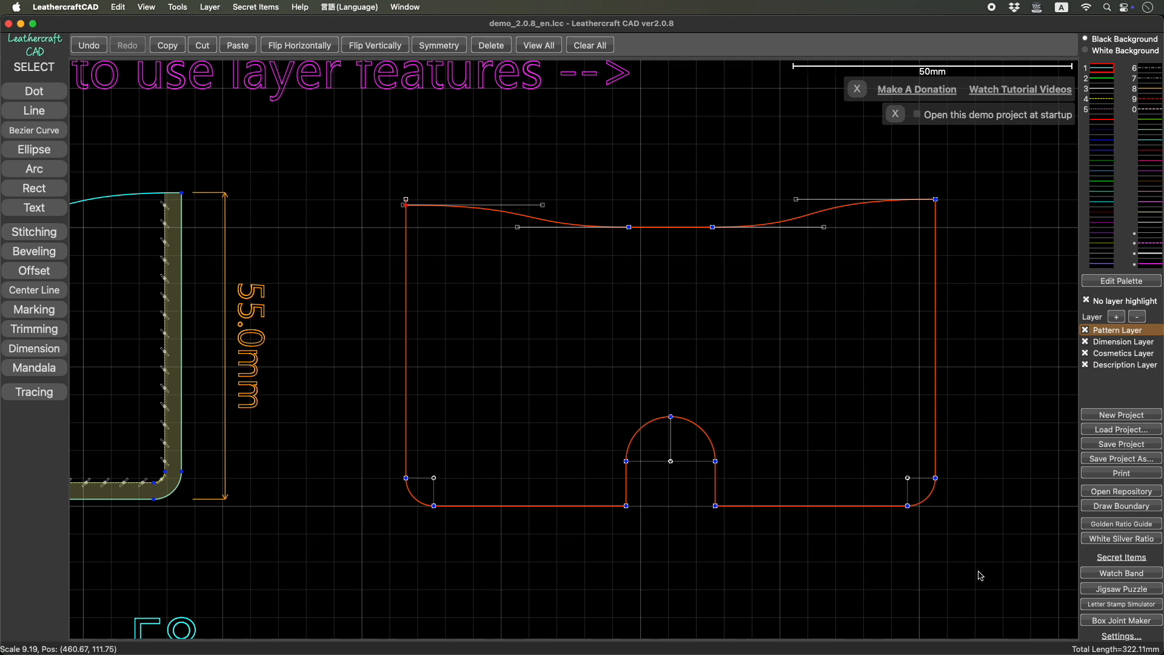
key(super+g)
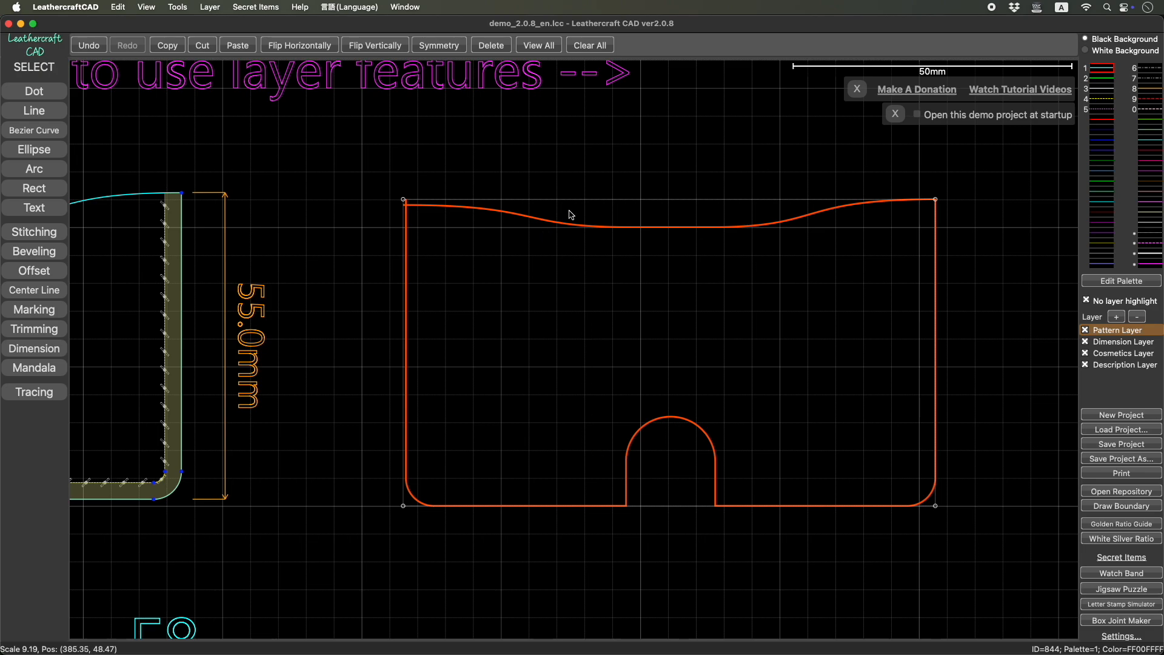
click(593, 164)
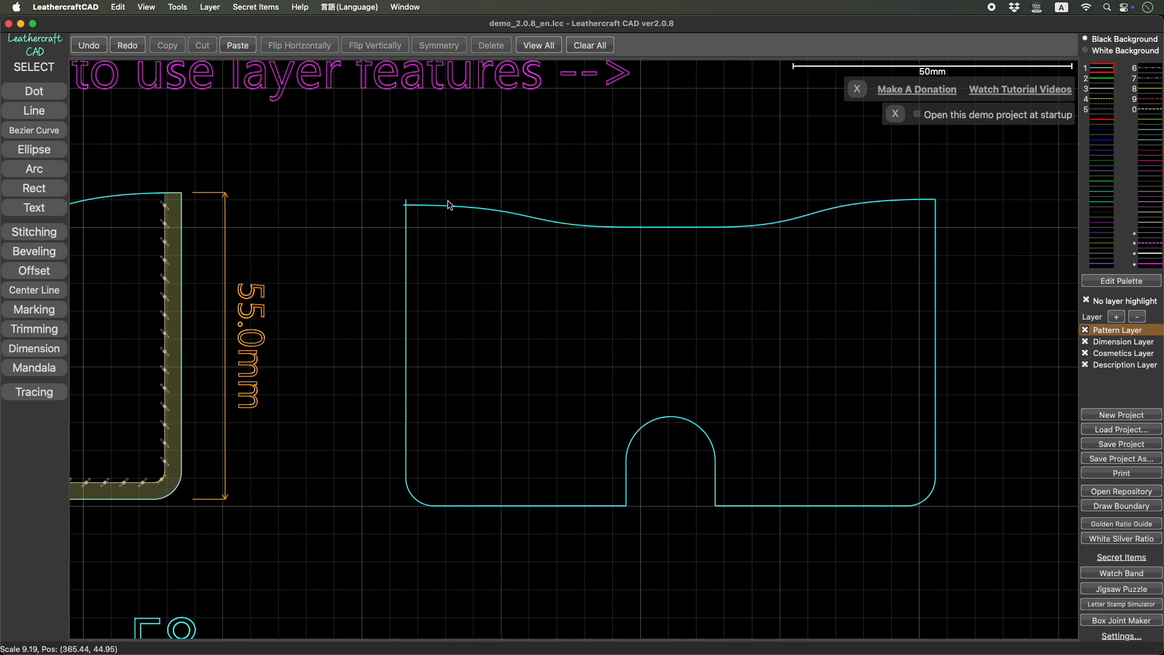
Snap the loose curve end back onto the pocket outline's upper-left corner and convert the connected outline into a template part
click(443, 206)
drag(408, 205, 410, 199)
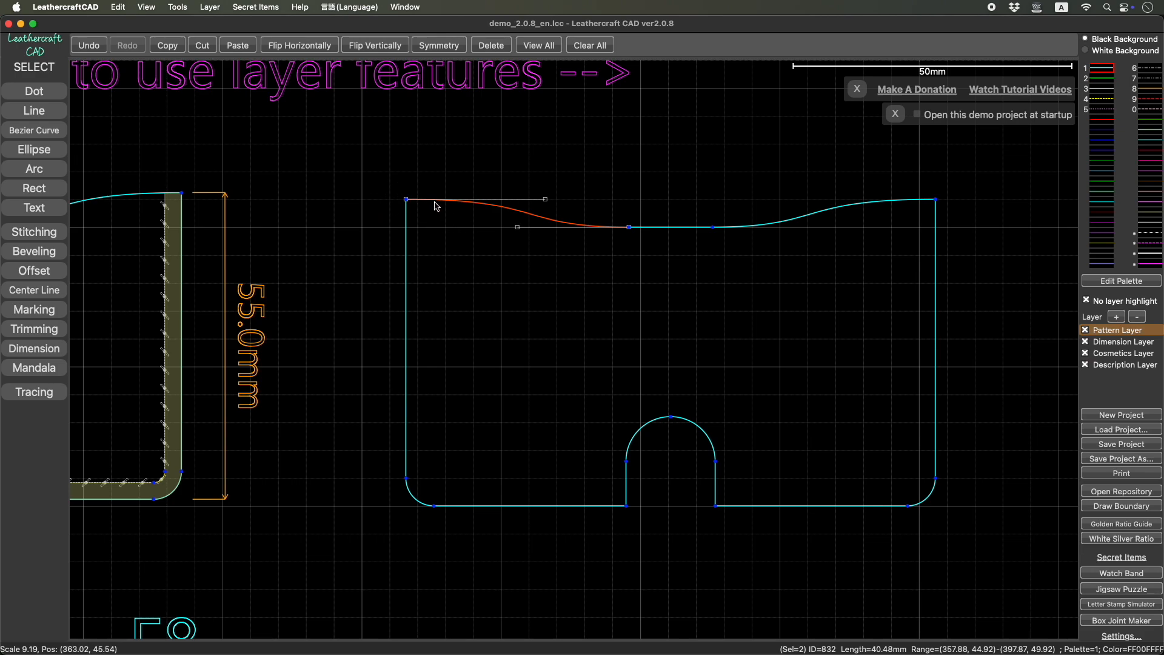
drag(369, 146, 516, 170)
double_click(572, 227)
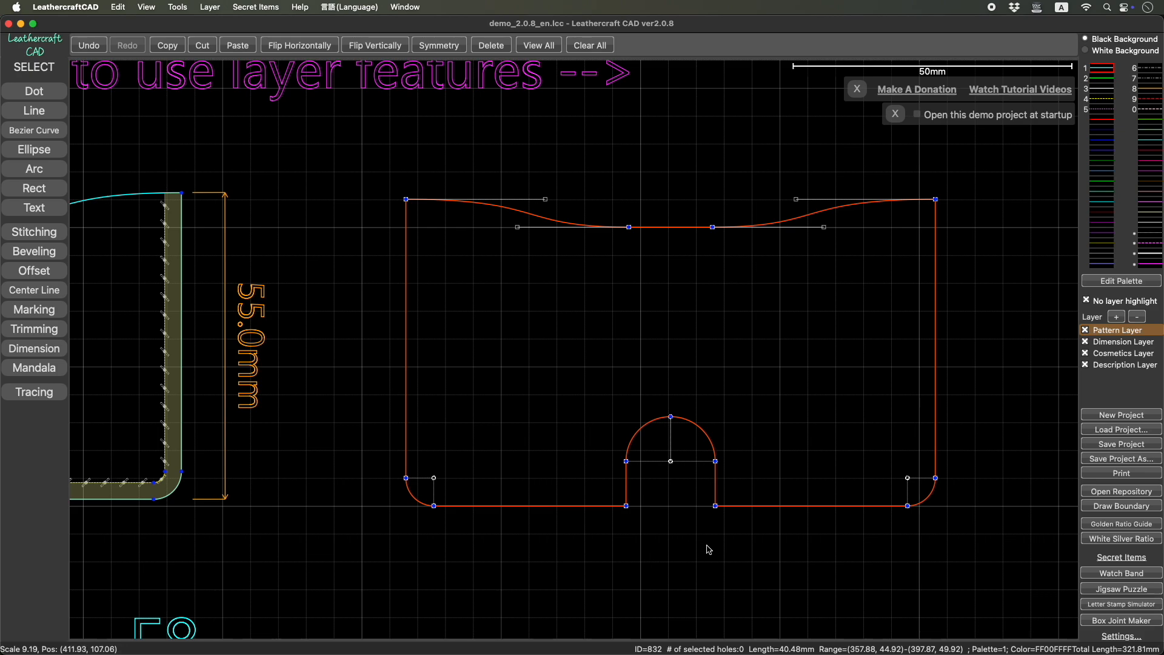
key(f)
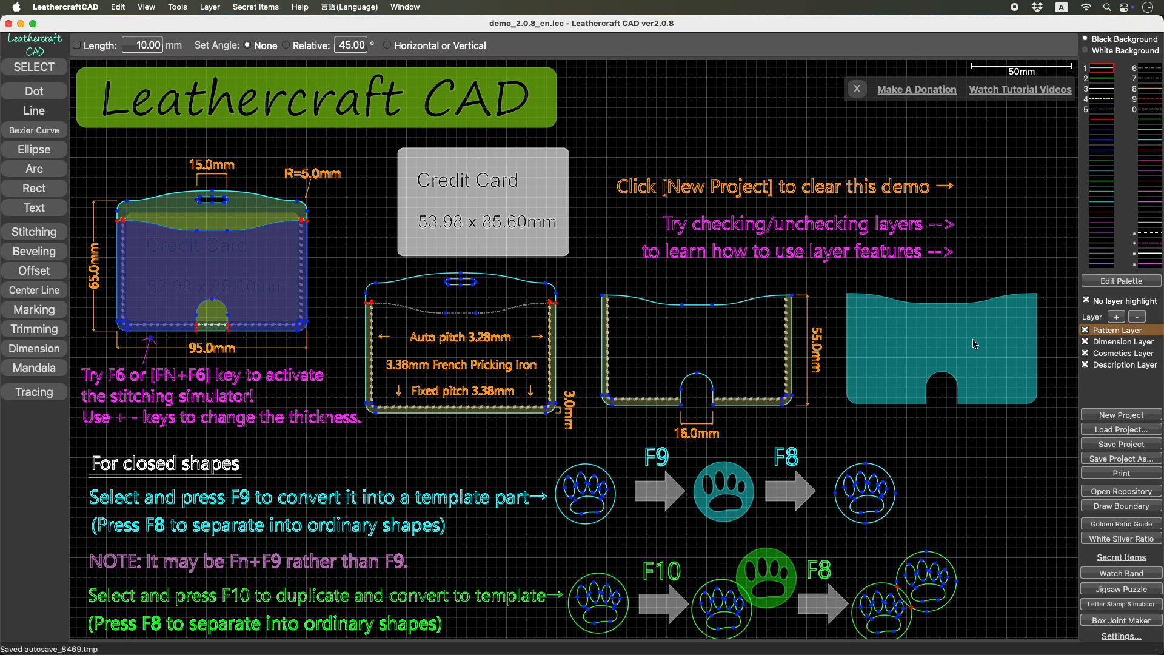
Draw a diagonal line about 125 mm long across the filled pocket template part
key(Escape)
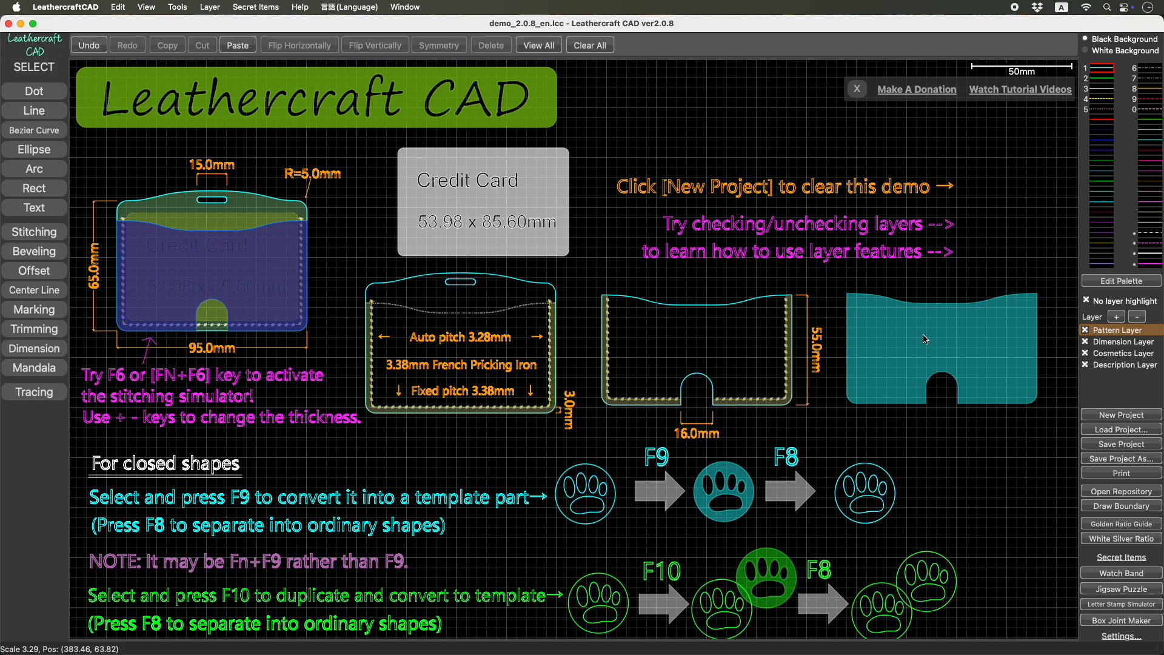
click(925, 339)
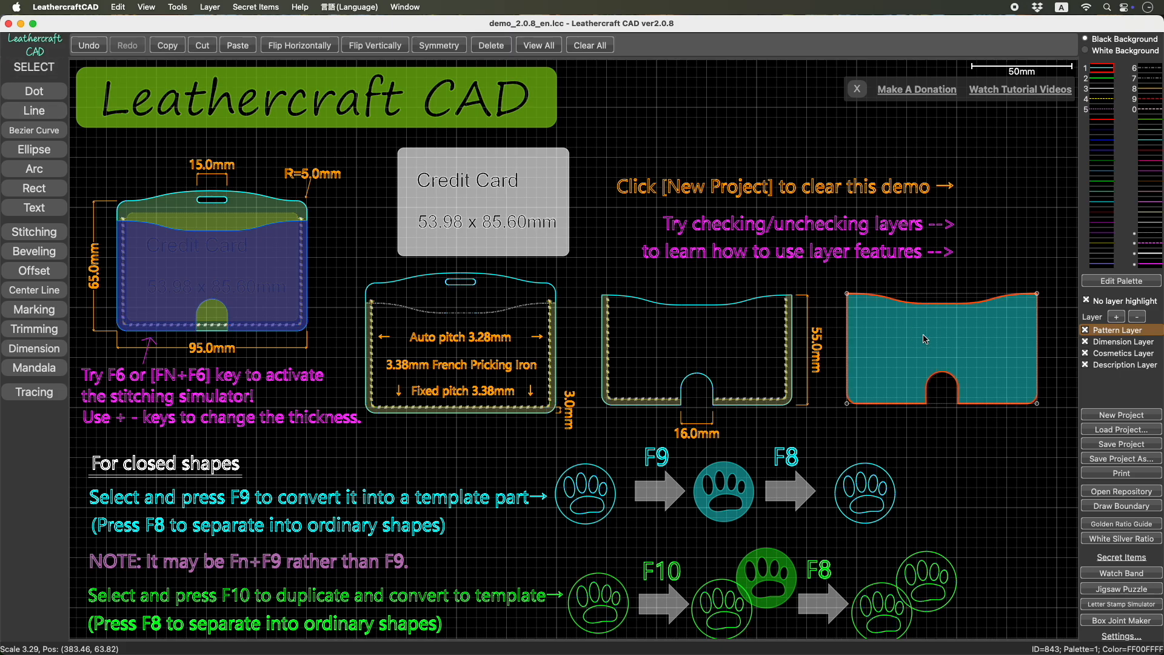
click(34, 110)
click(832, 274)
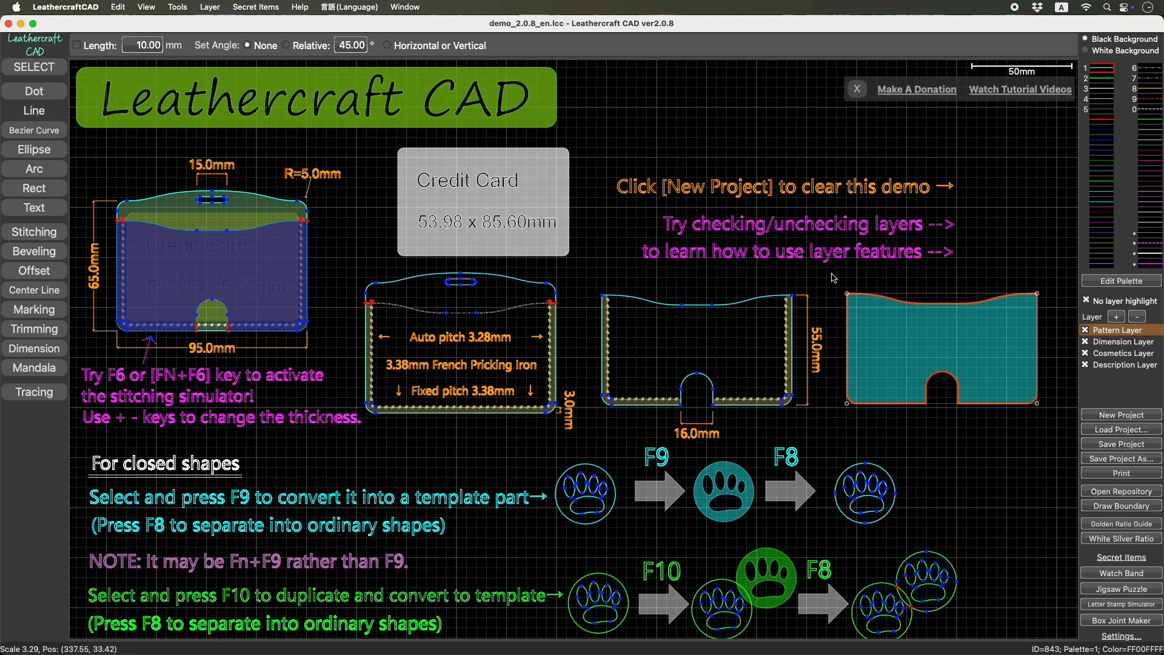
click(1055, 389)
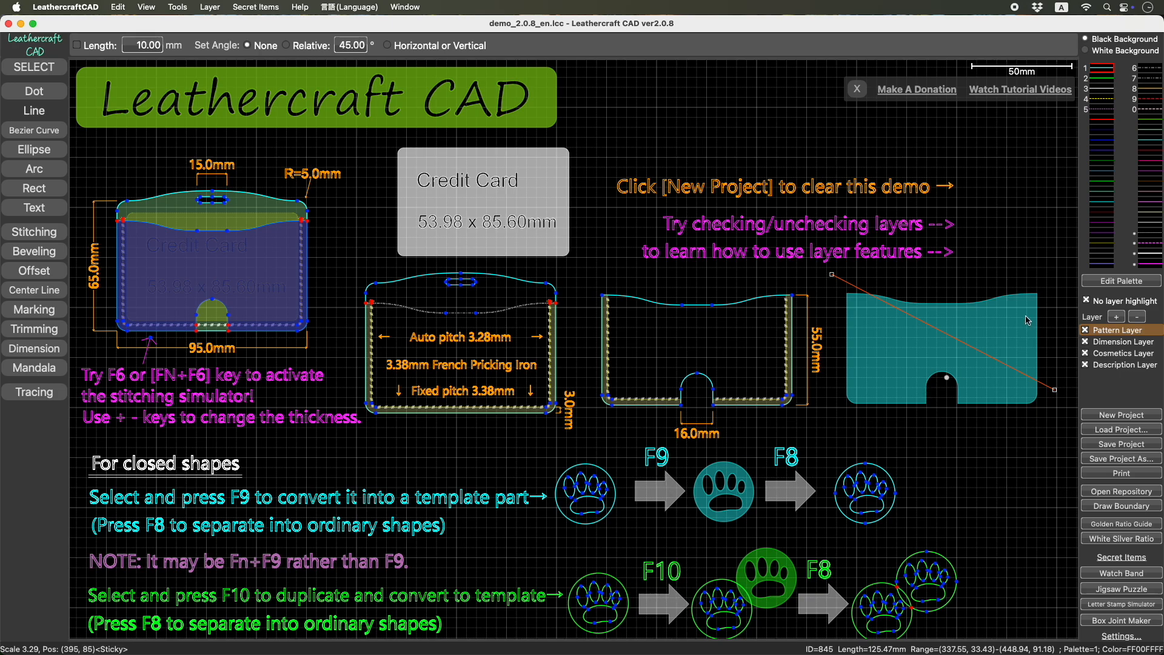
click(991, 334)
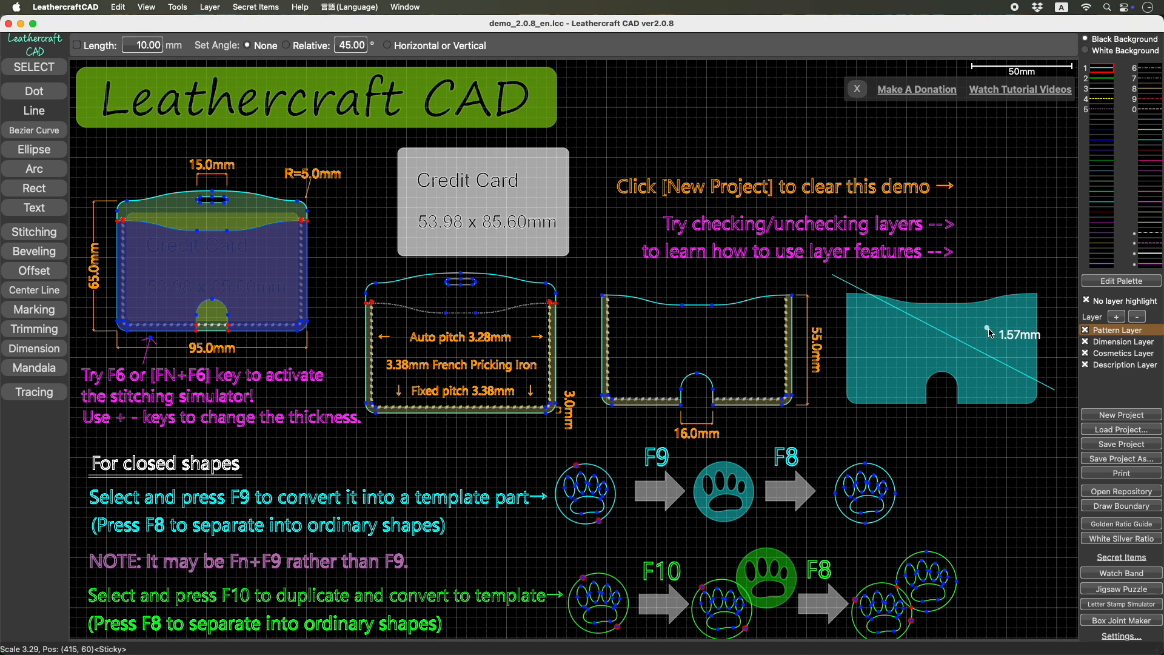
drag(990, 320, 1017, 377)
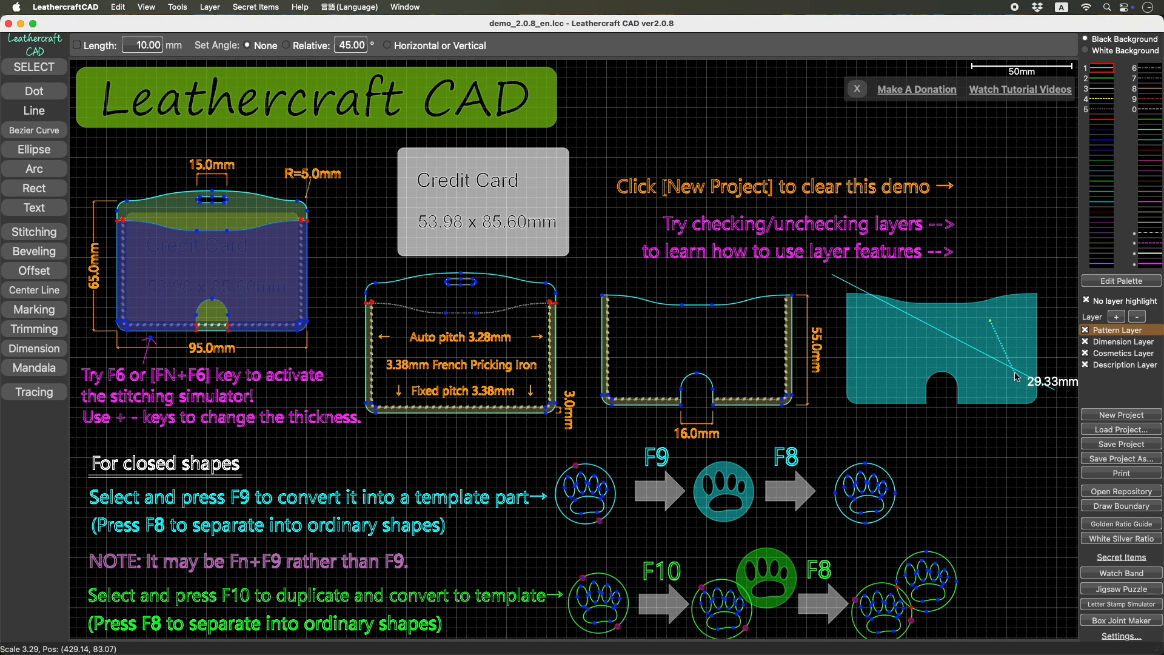
key(Escape)
key(Escape)
Separate the pocket template part into ordinary shapes and delete the diagonal line crossing it
click(977, 374)
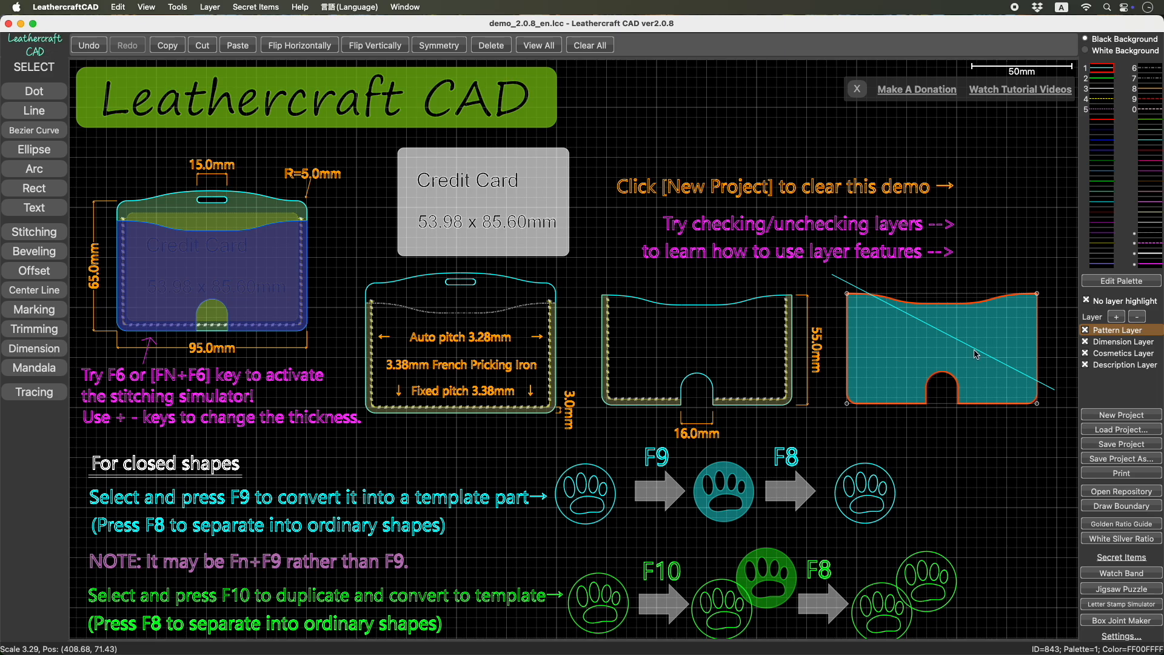
key(F8)
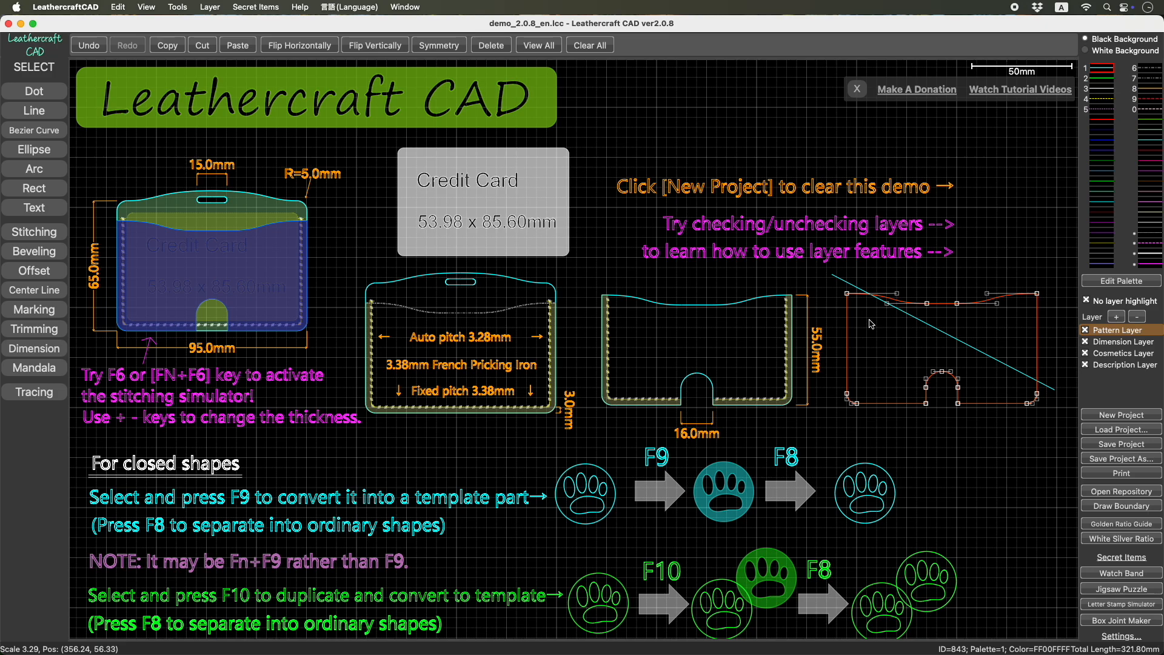
click(939, 332)
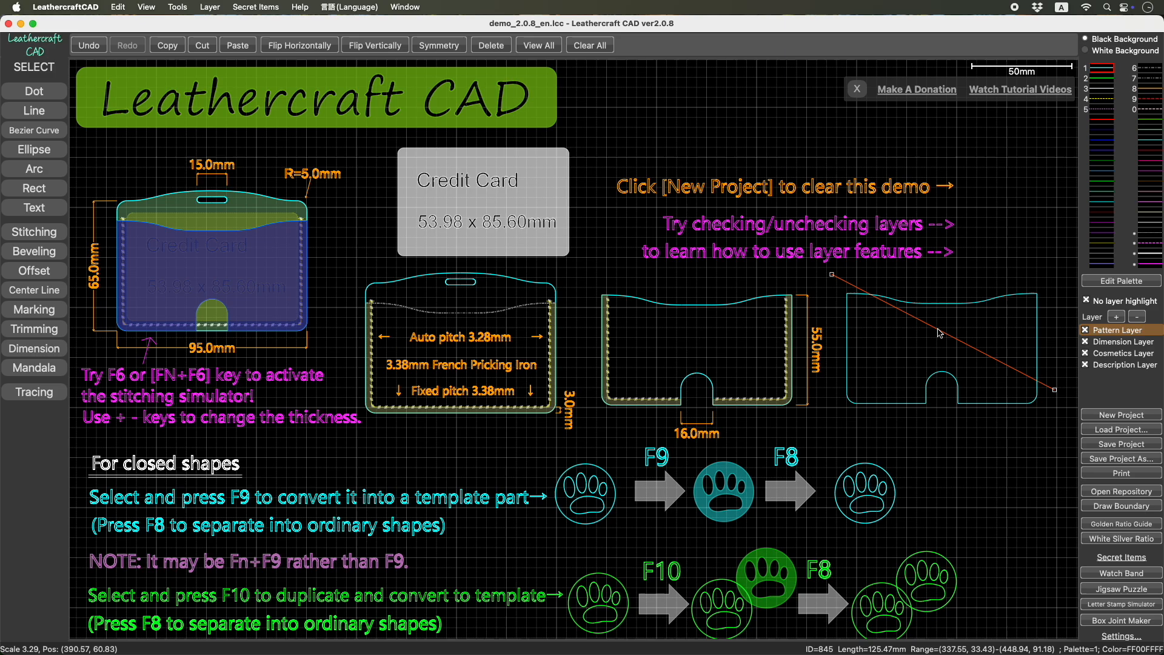
key(Delete)
Select the connected pocket outline and convert a copy of it into a template part
click(864, 297)
double_click(864, 297)
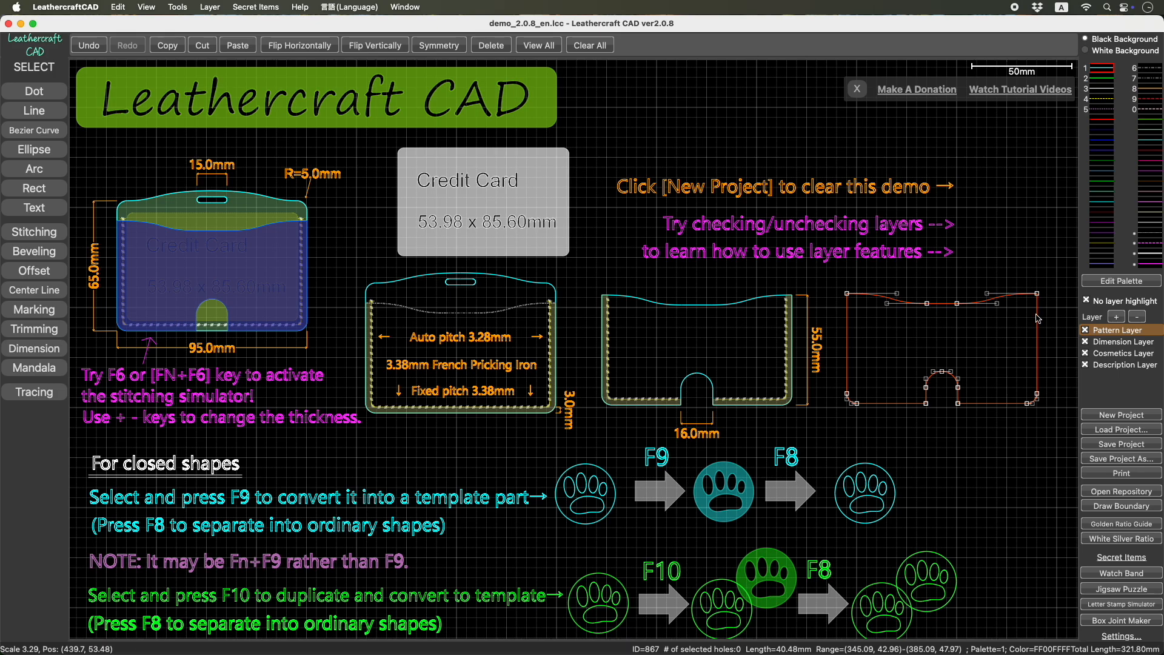
key(F9)
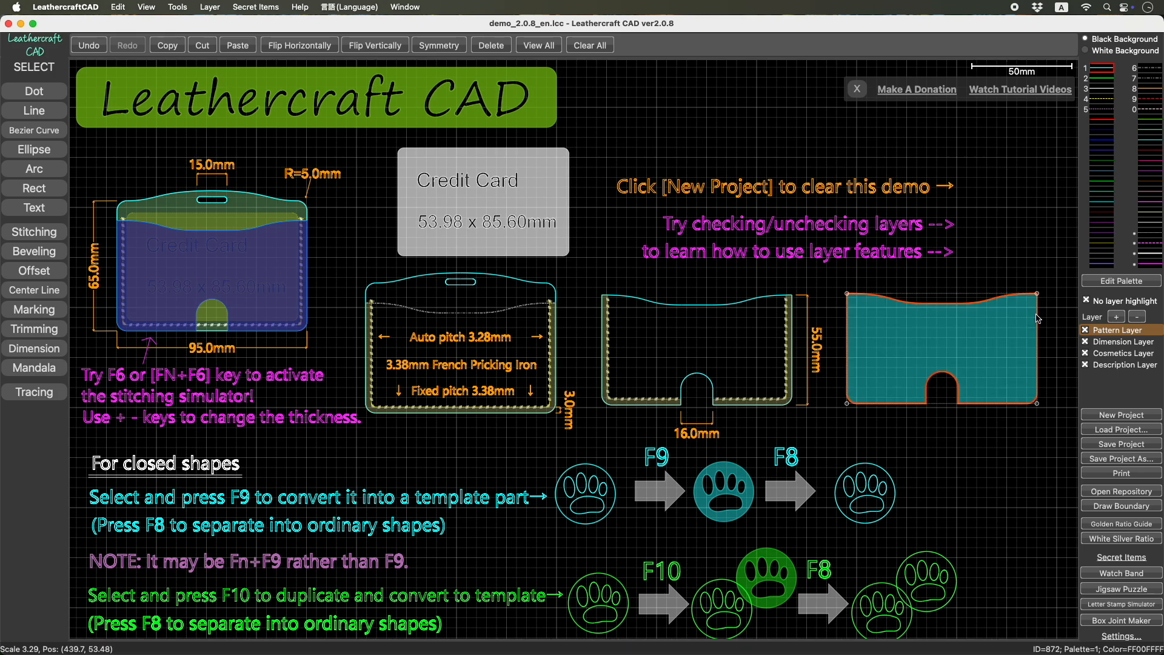
Move the pocket template copy off the original outline and return it to its place over the outline
drag(1007, 348, 1023, 381)
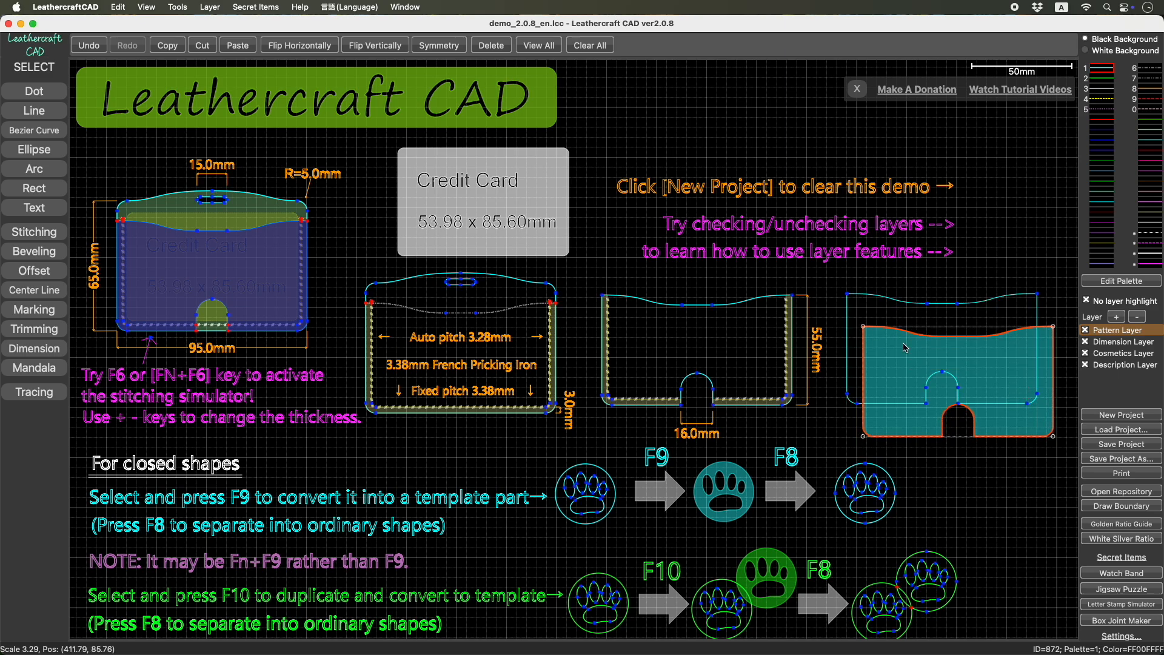
click(977, 355)
drag(977, 355, 968, 327)
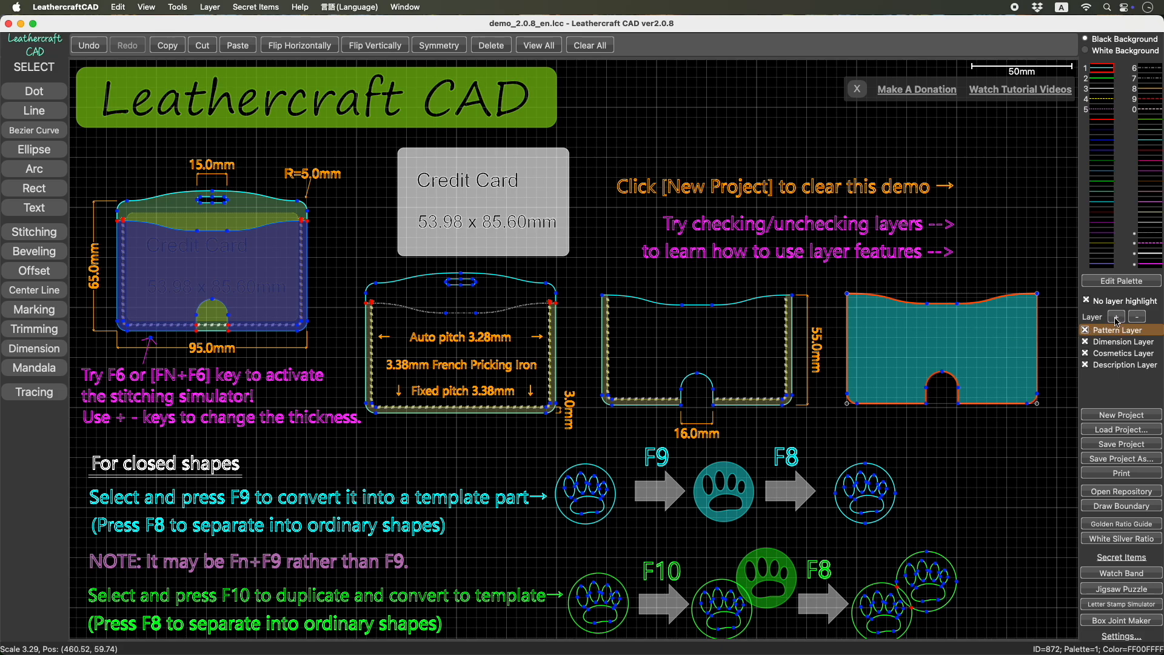
Add a new layer below the Pattern Layer and move the pocket template copy onto it
click(1113, 317)
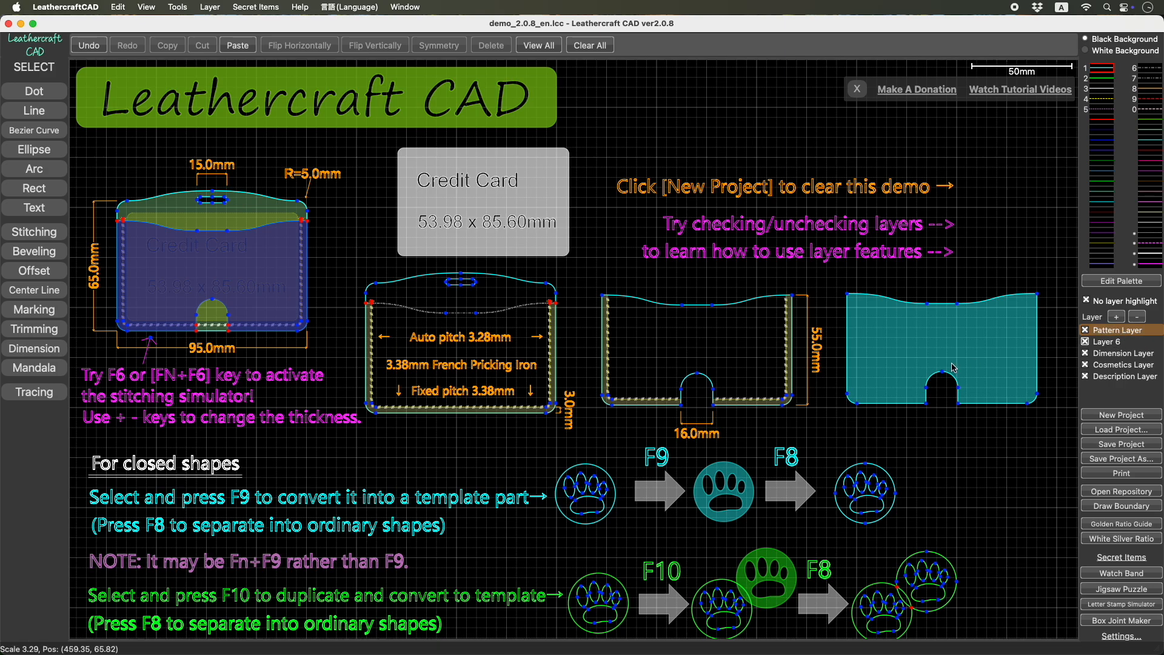
click(1005, 329)
right_click(1005, 328)
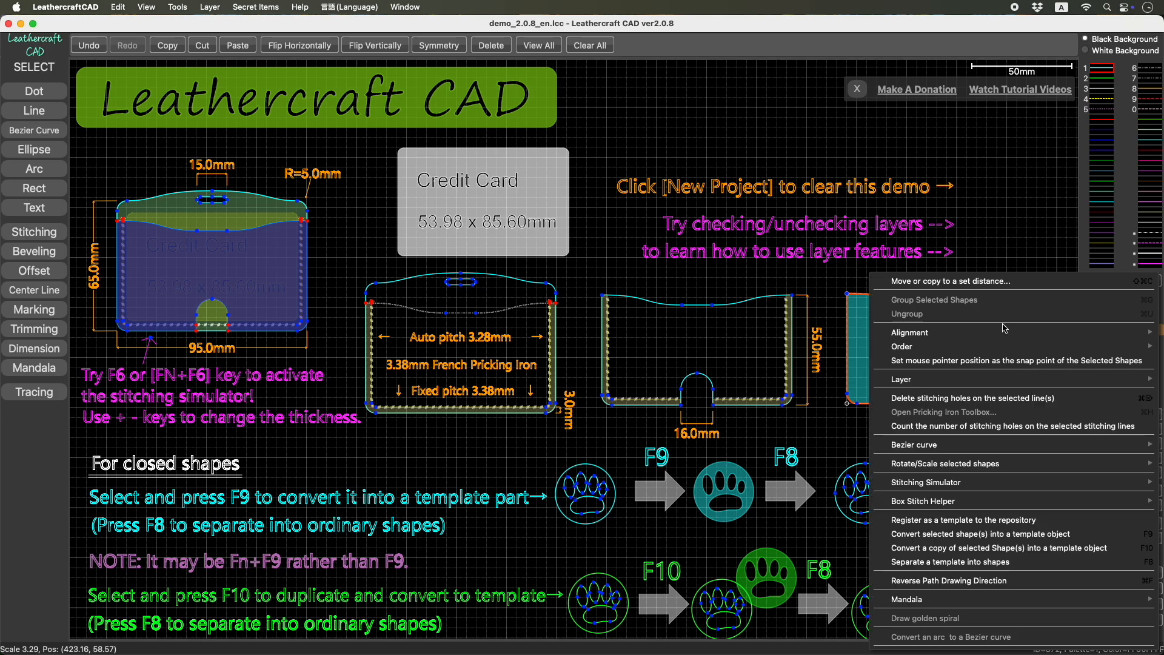
mouse_move(1003, 387)
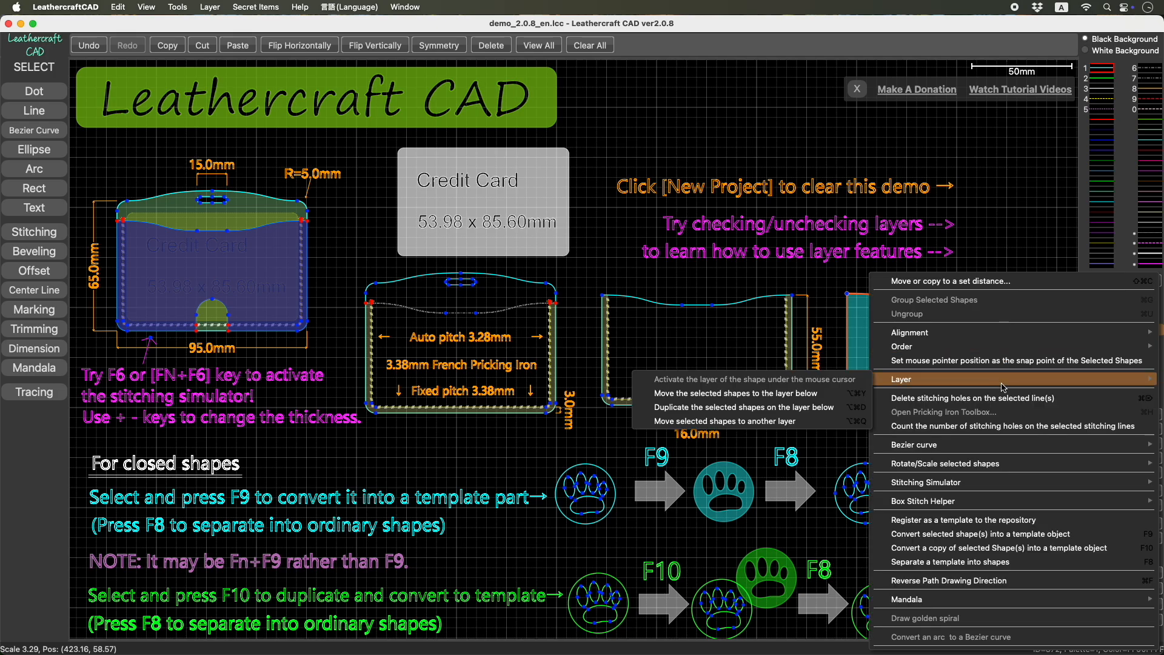
click(823, 399)
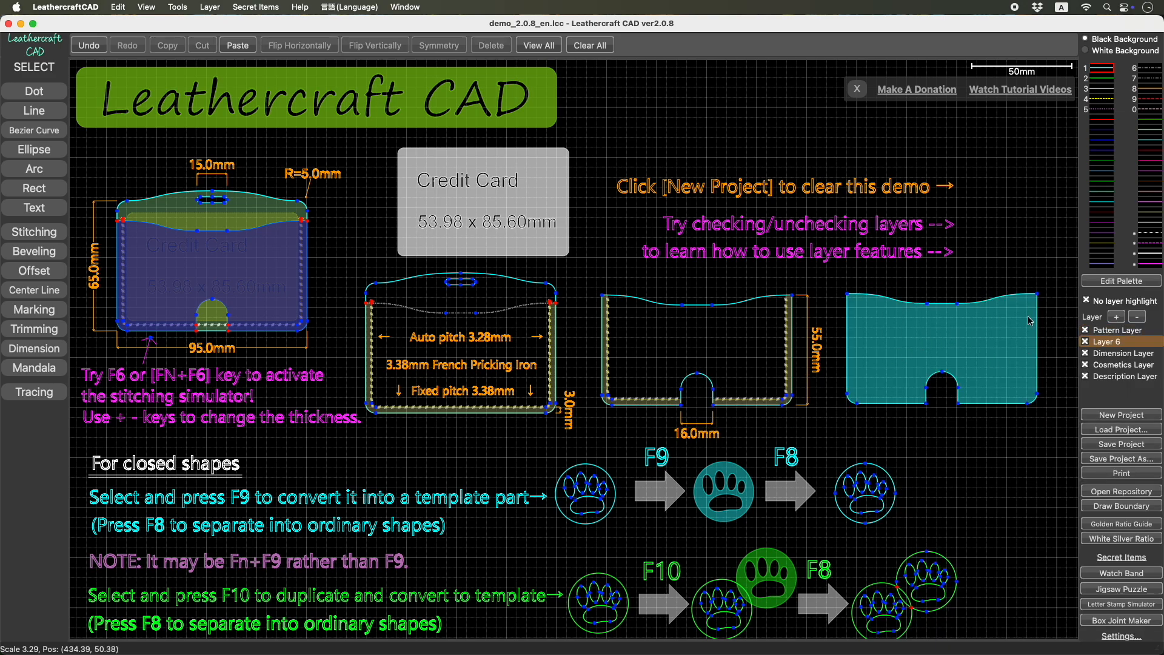
View Layer 6 and the Pattern Layer each in isolation, and show all layers again
right_click(1109, 344)
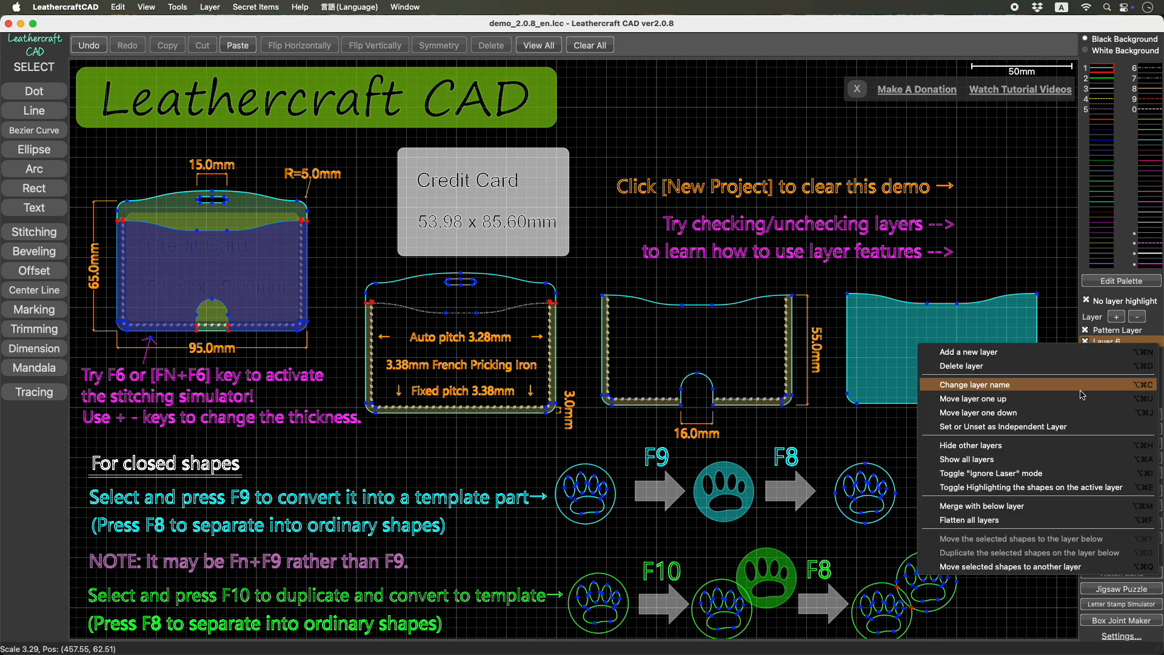
click(1079, 446)
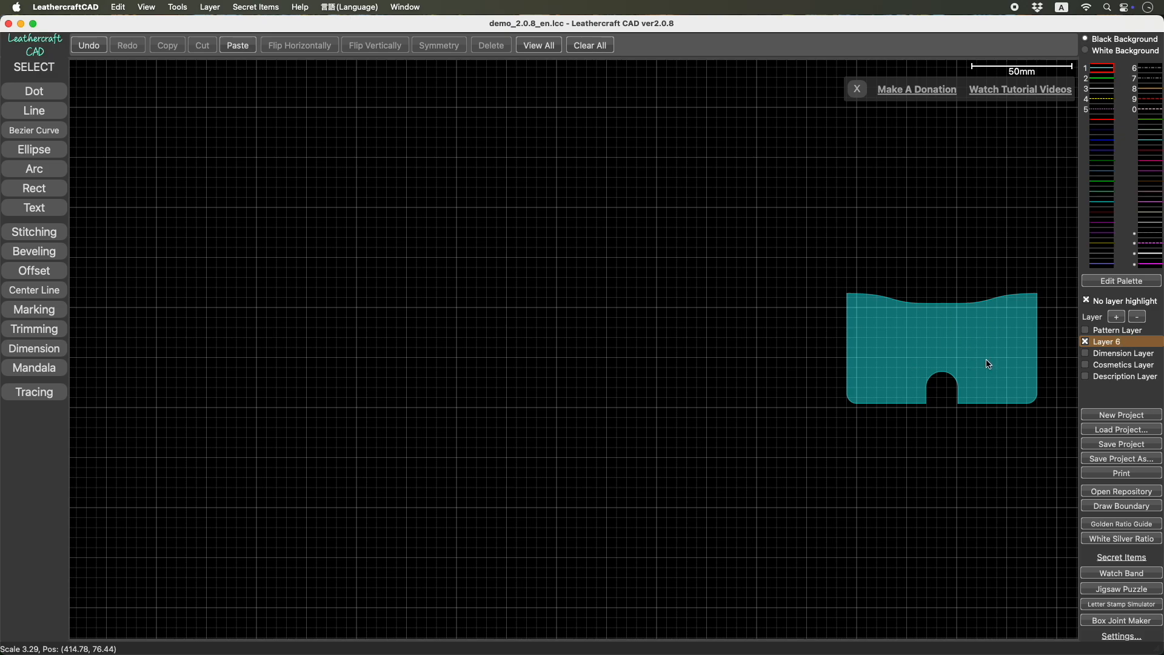
click(1123, 333)
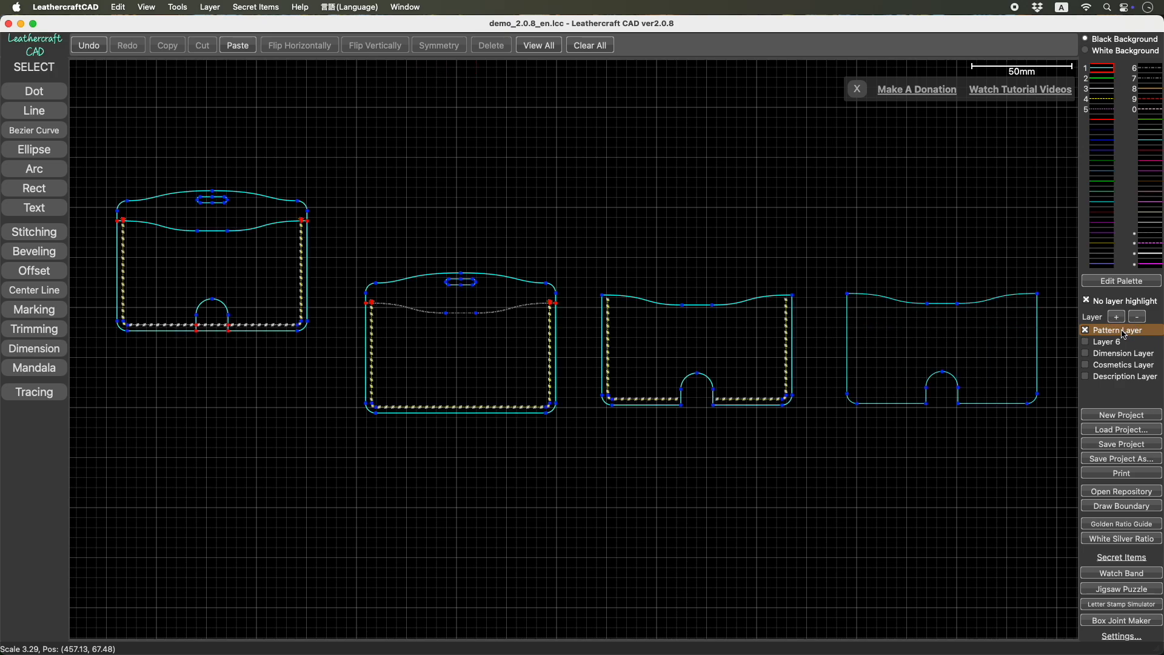
click(1086, 342)
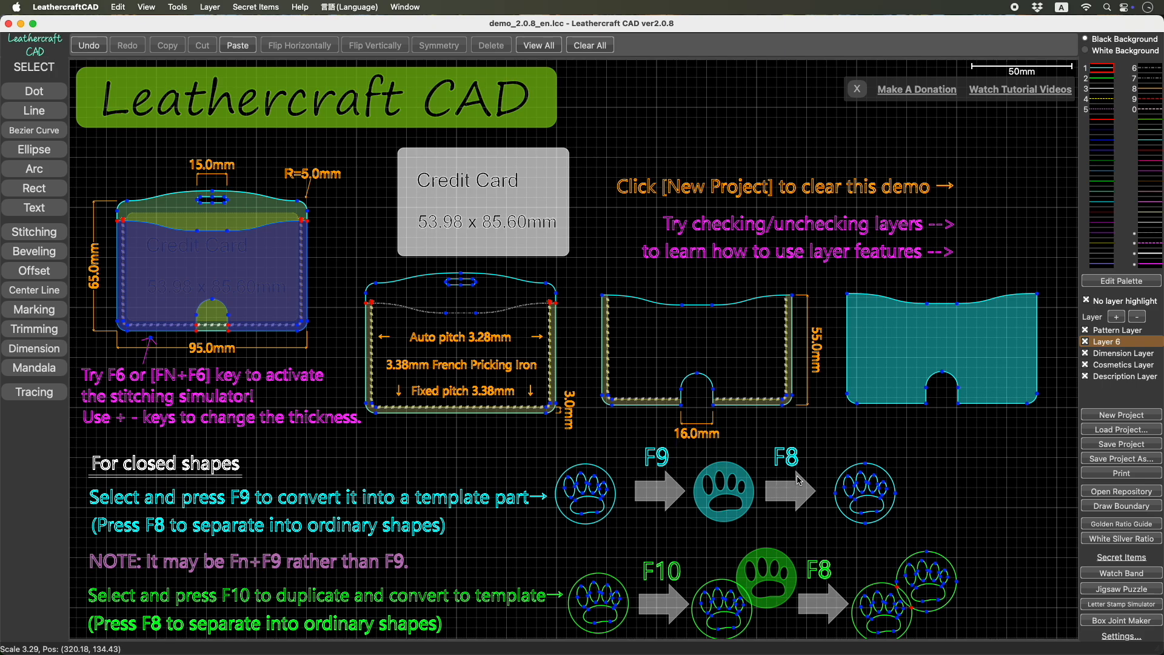
Examine the assembled card holder with the credit card in its pocket up close
scroll(800, 476, up, 5)
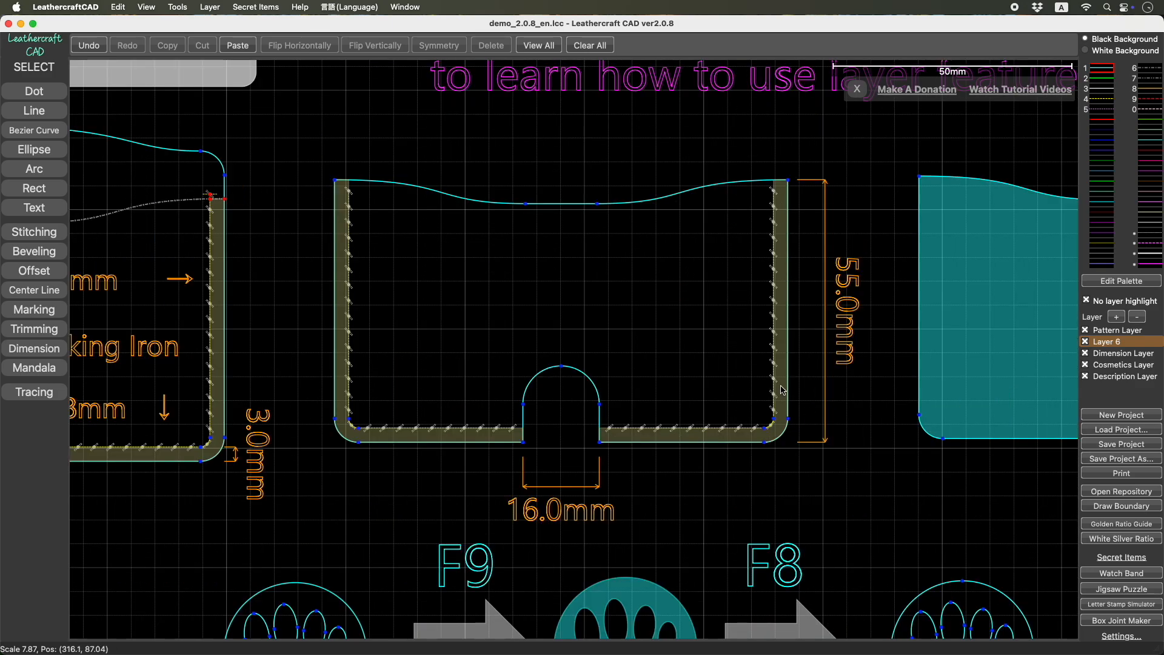
scroll(537, 445, down, 5)
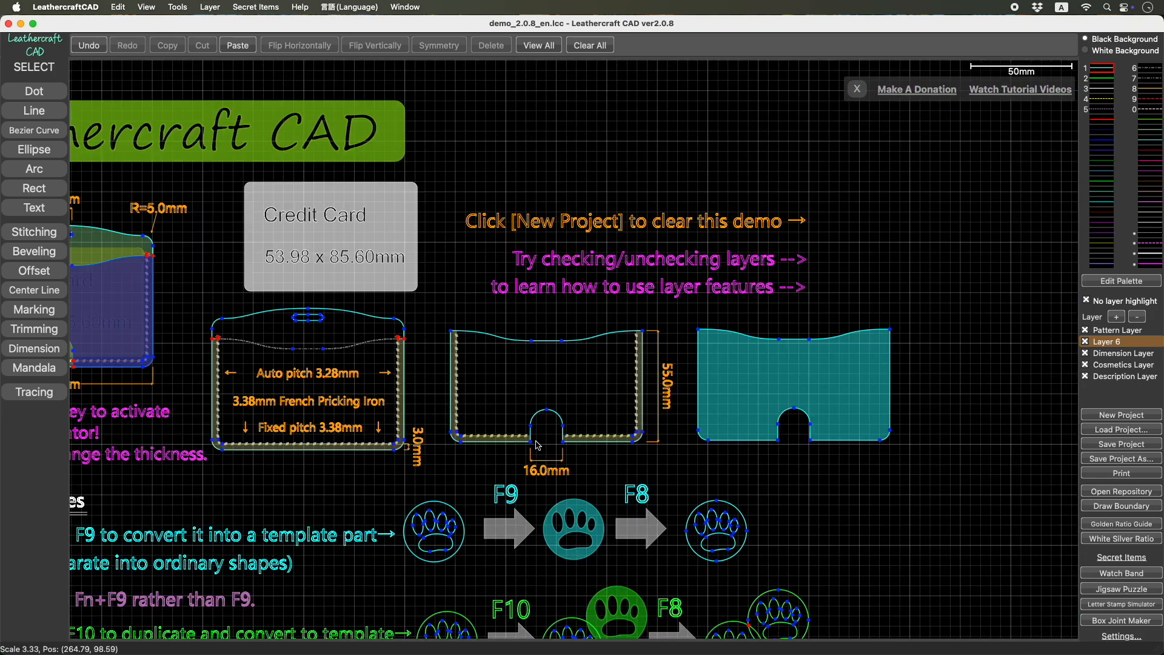
scroll(537, 445, down, 3)
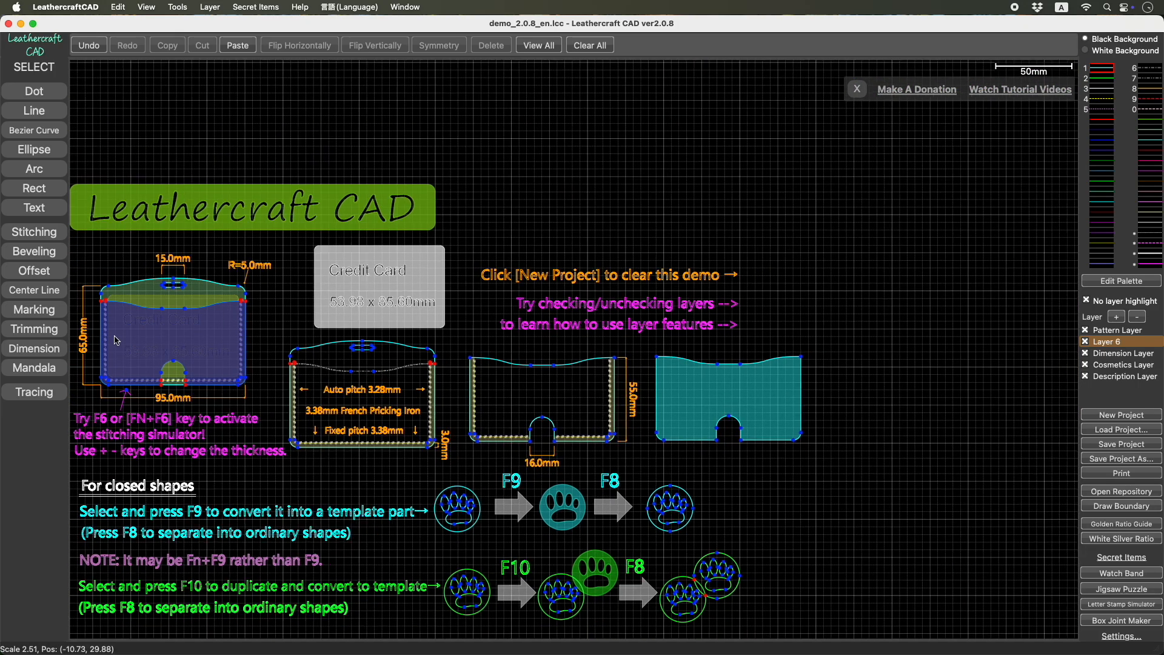
scroll(117, 341, down, 3)
scroll(117, 340, up, 15)
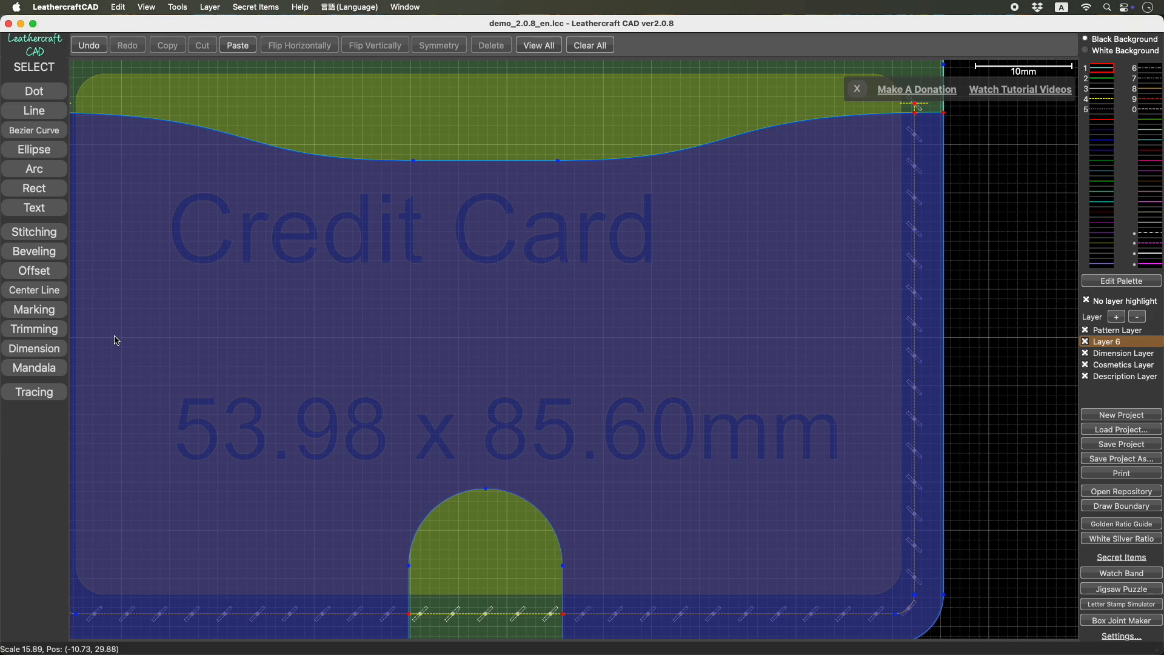
scroll(117, 340, down, 3)
drag(115, 338, 192, 343)
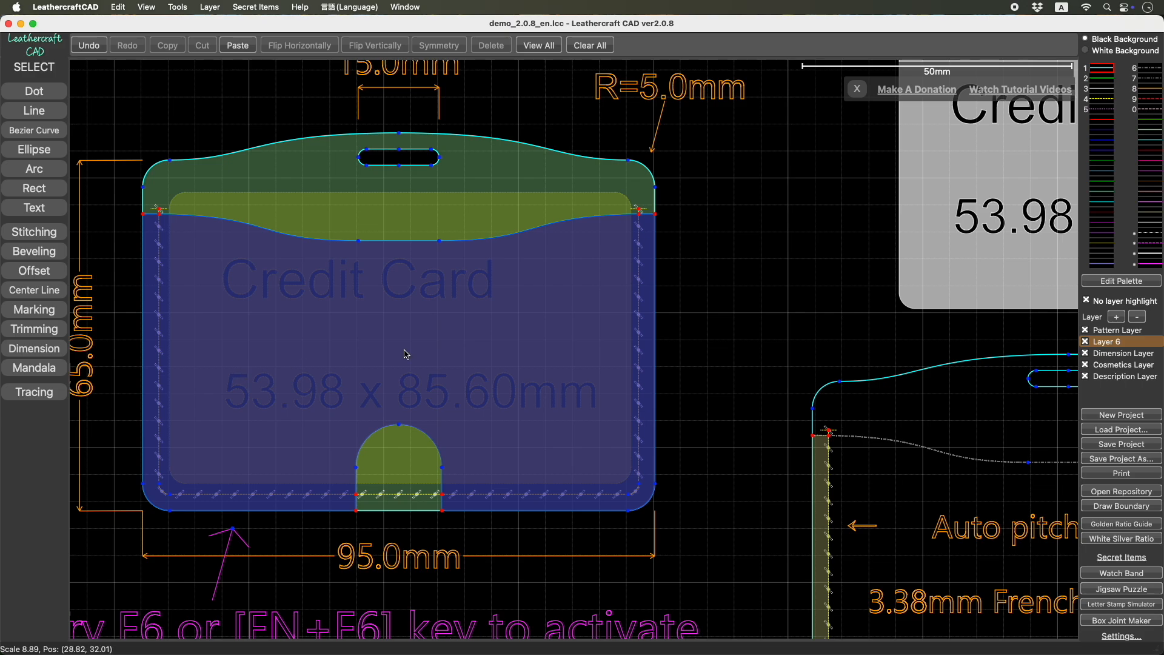
Turn on the stitching simulator so that thread is drawn along the stitching lines of the card holder and its pattern pieces
drag(405, 351, 445, 303)
scroll(445, 303, down, 2)
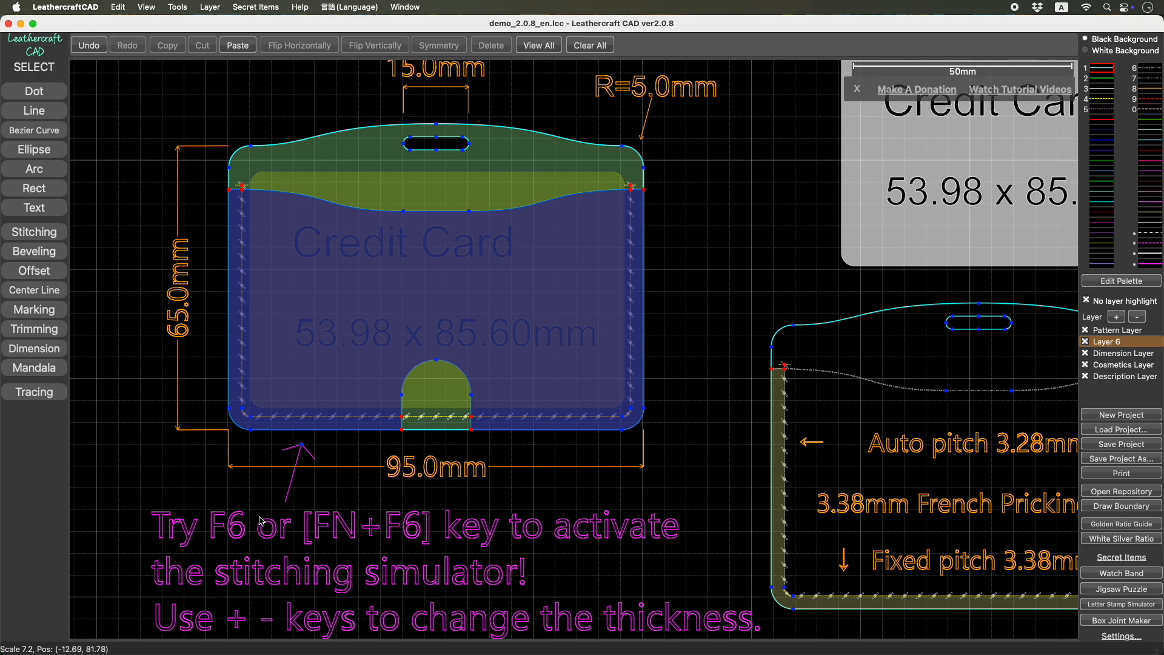
key(F6)
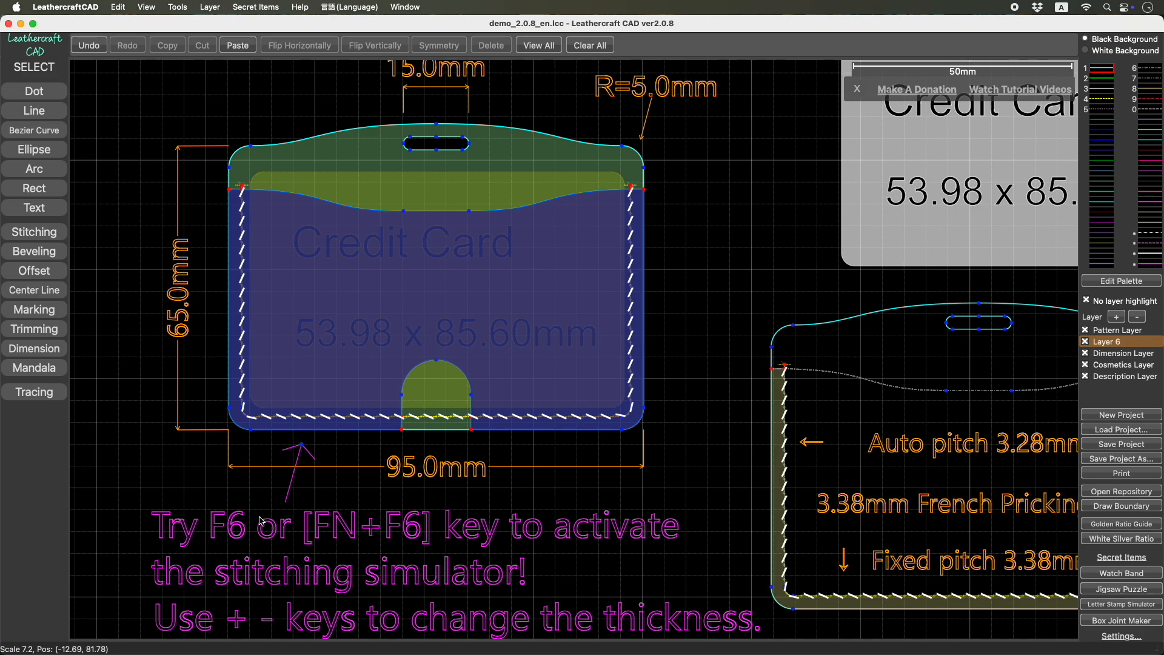
key(F6)
key(F6)
Try thicker and thinner thread settings in the stitching simulator
key(plus)
key(plus)
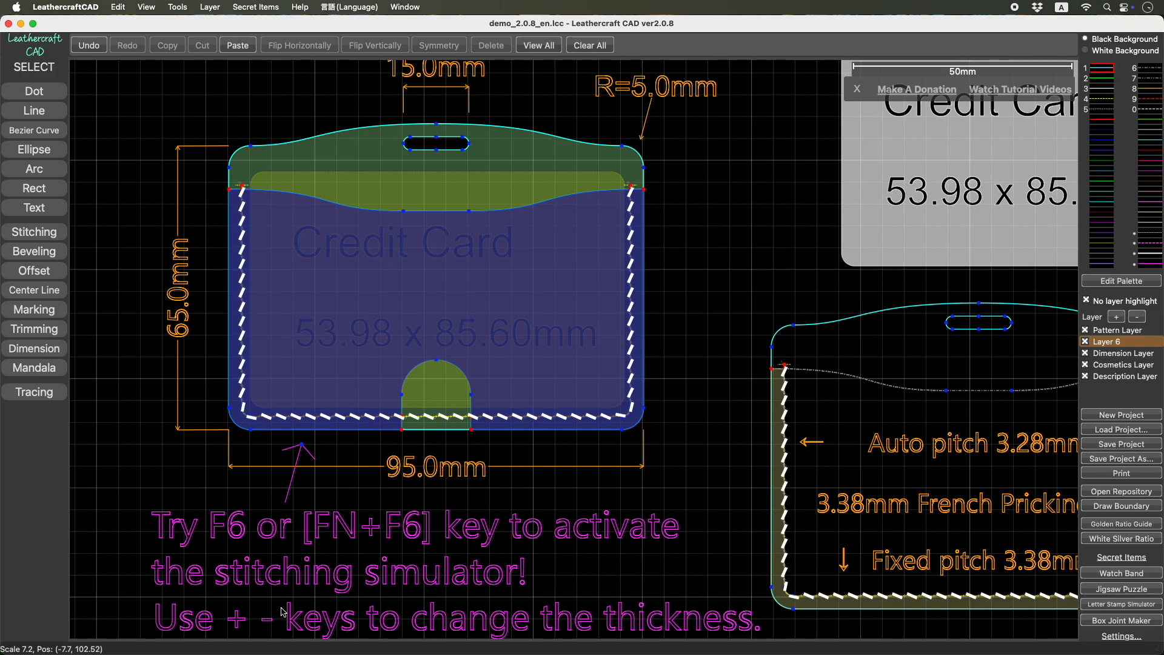
key(minus)
key(minus)
key(minus)
key(plus)
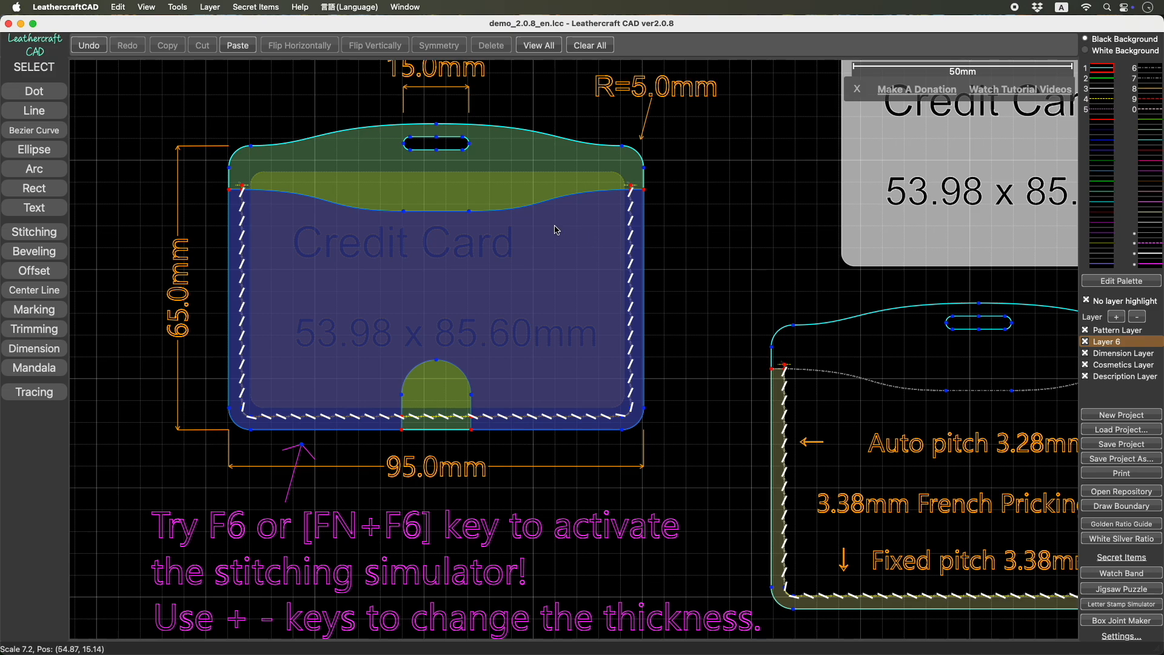
Hide the anchor points of the shapes and select the credit card inside the assembled card holder
key(F5)
click(406, 185)
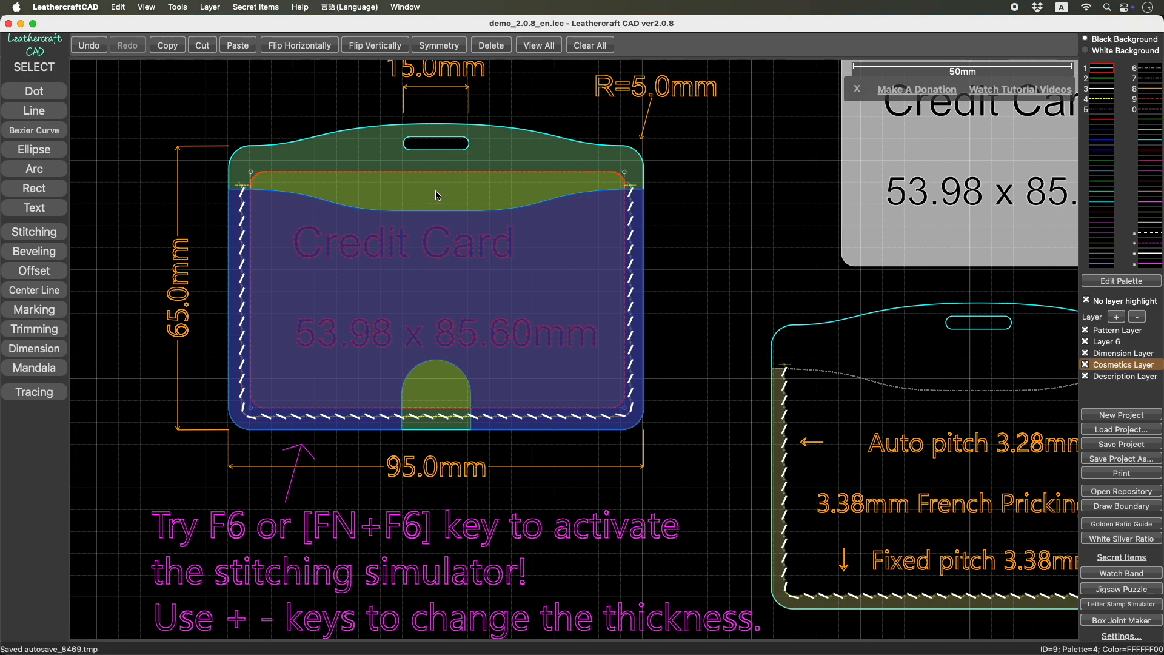
key(F6)
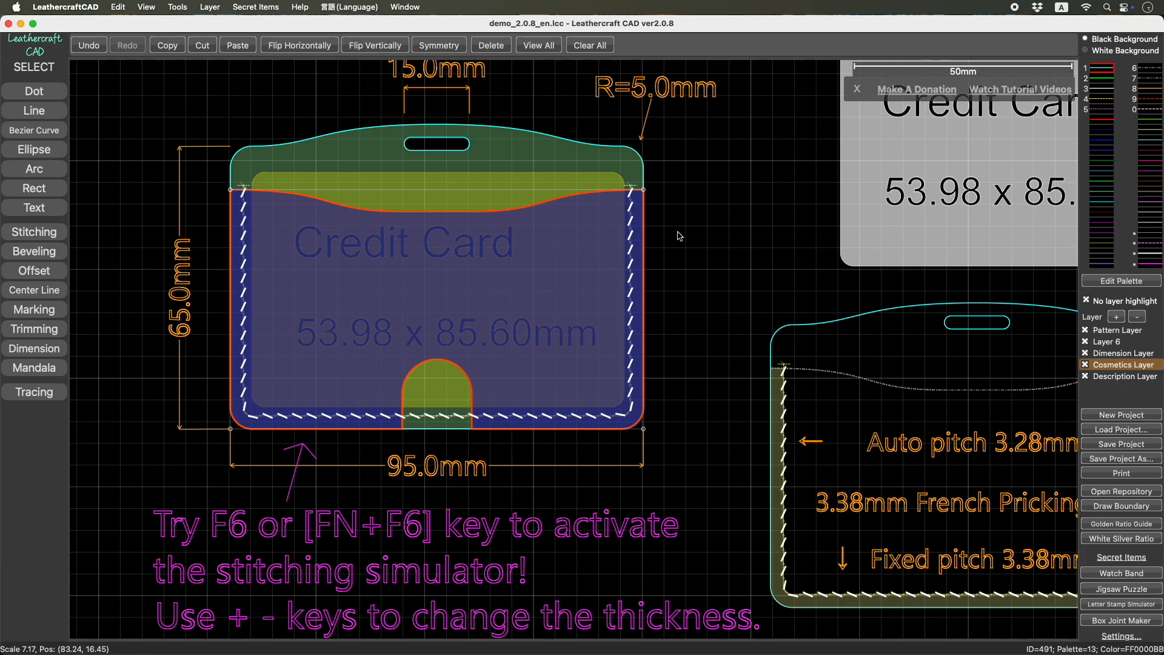
Activate Layer 6 and recolour the standalone pocket template from the palette, trying blue before applying muted teal line type #28
scroll(637, 250, right, 3)
scroll(637, 249, up, 1)
scroll(617, 263, down, 5)
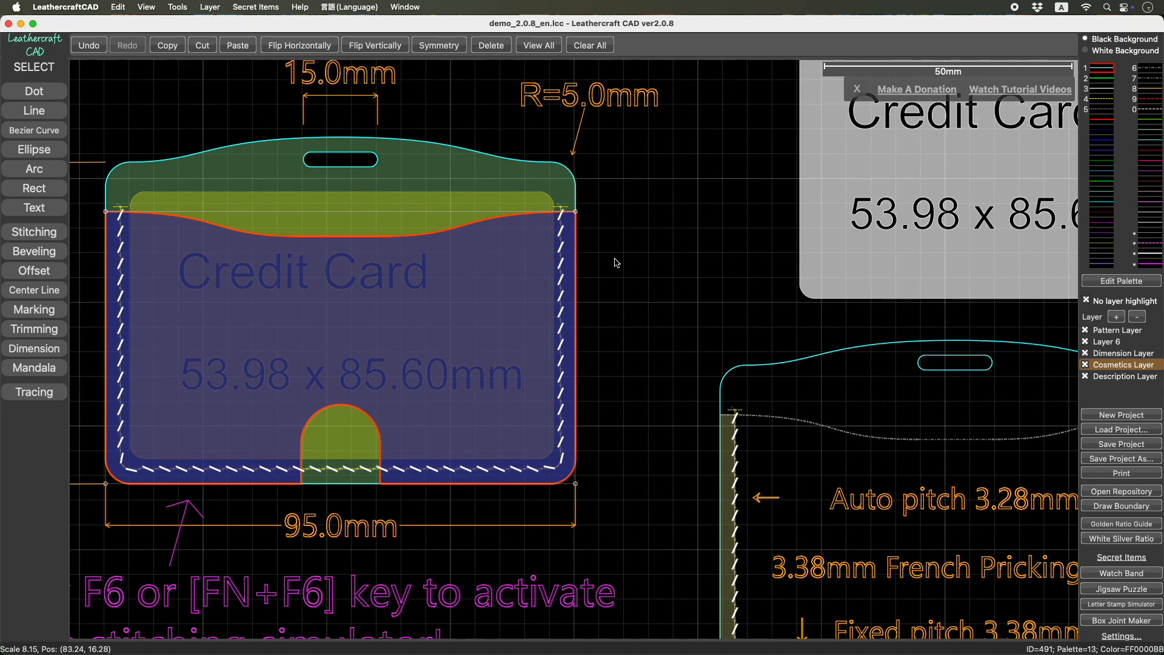
scroll(617, 262, down, 2)
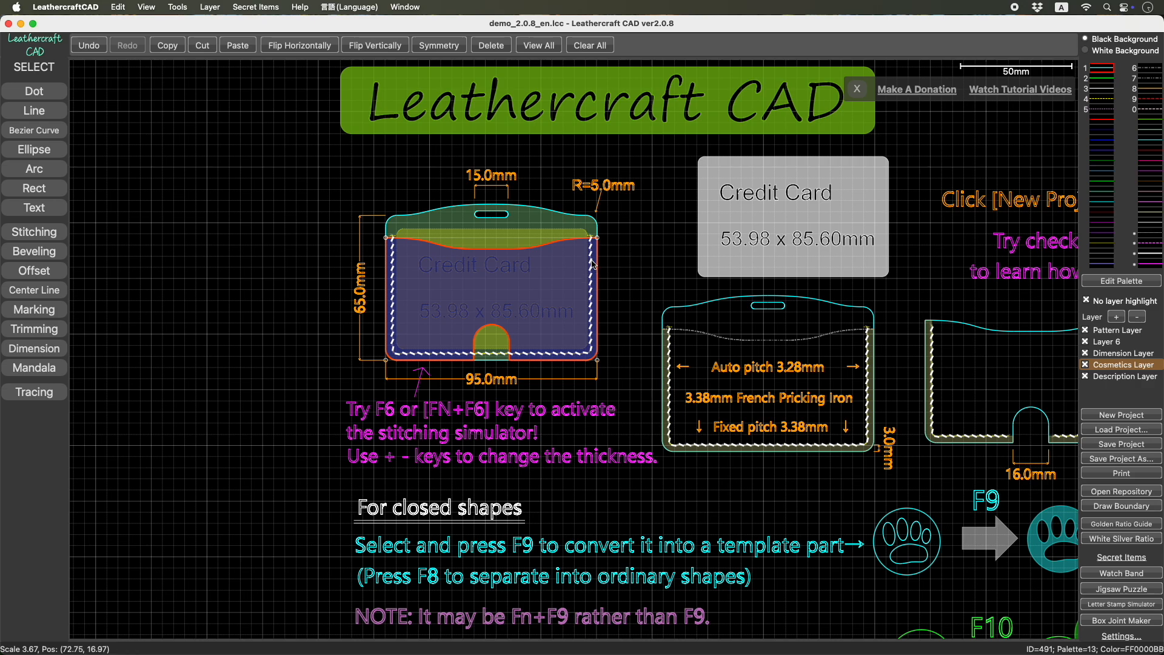
scroll(593, 263, right, 5)
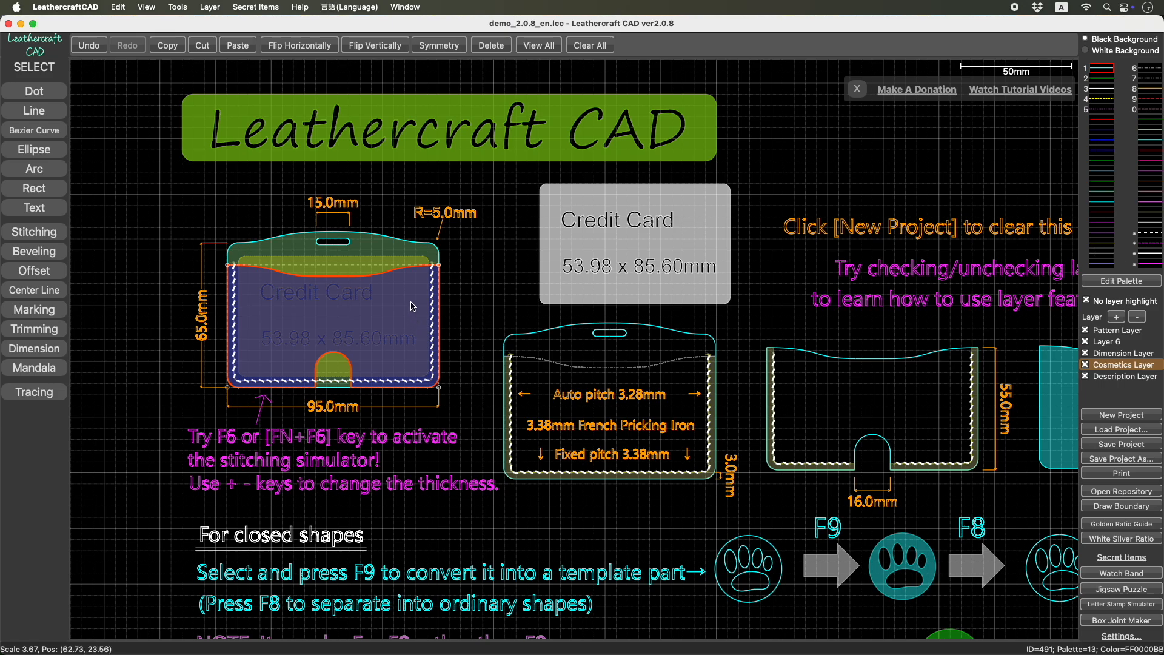
right_drag(956, 325, 730, 337)
click(895, 387)
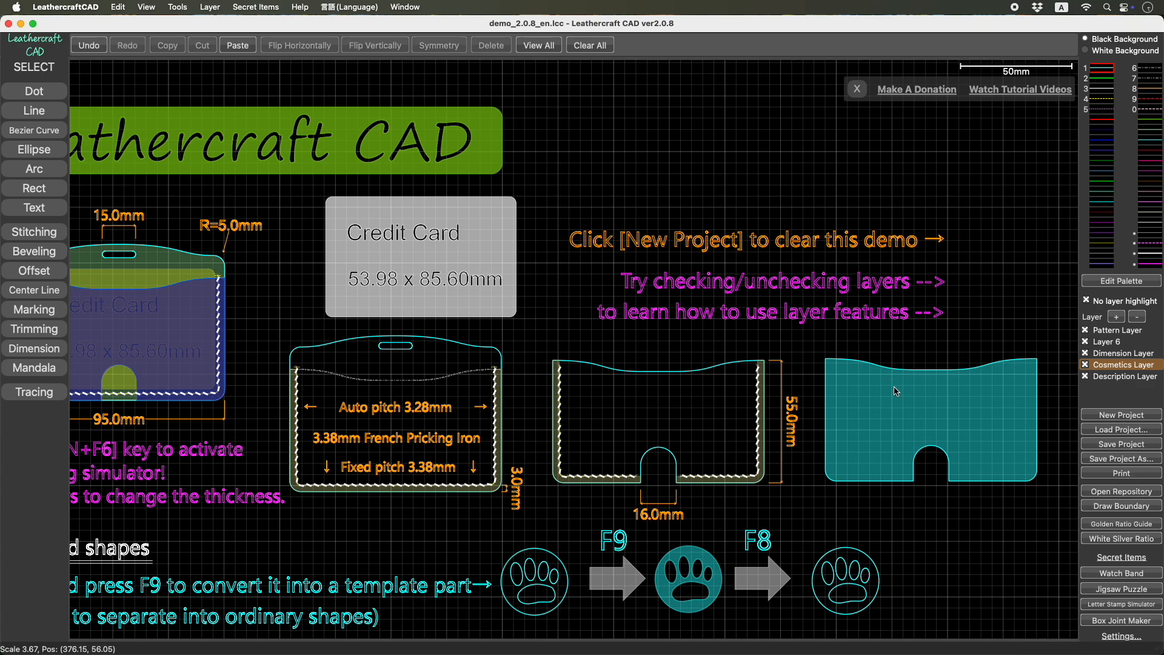
click(1112, 342)
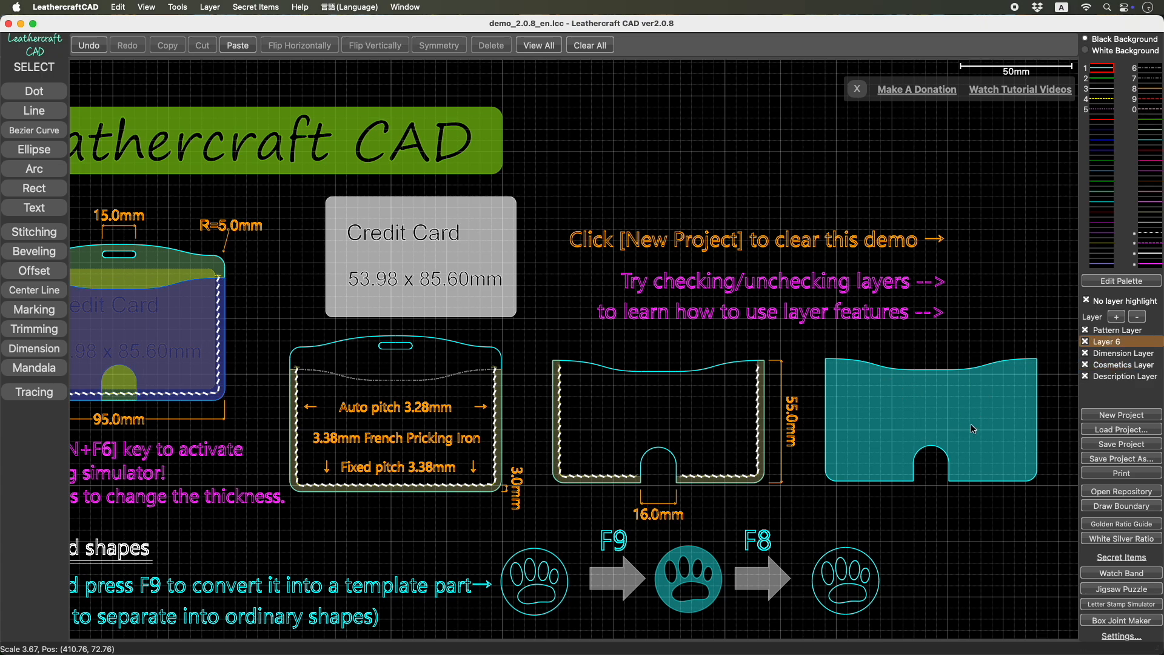
click(973, 429)
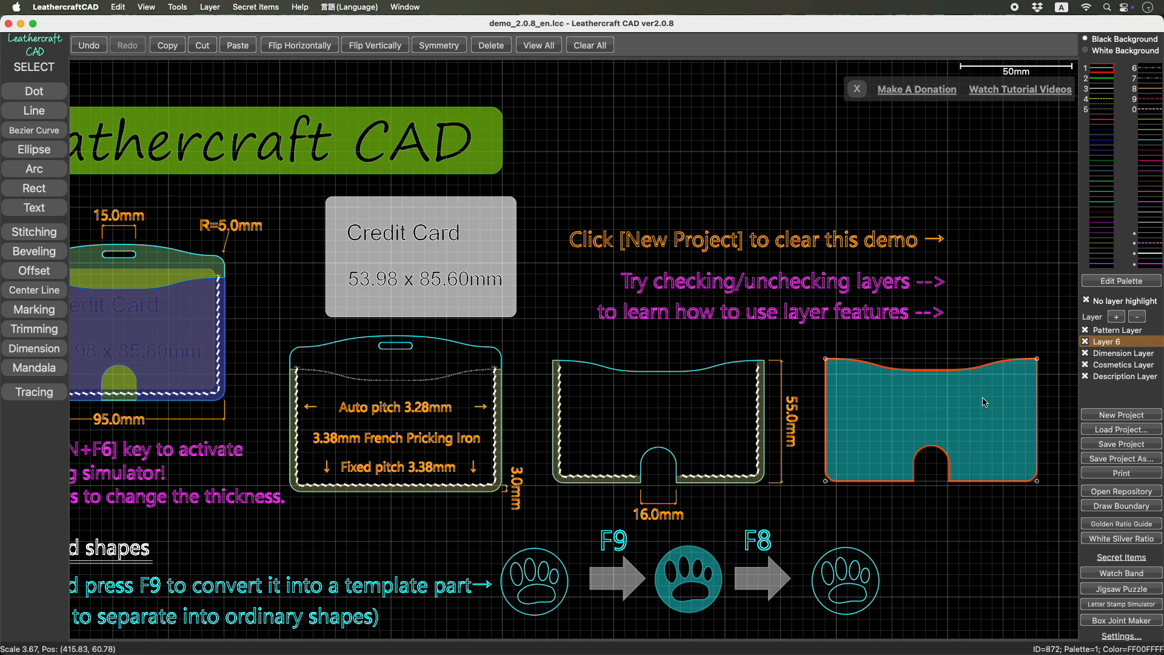
click(1103, 153)
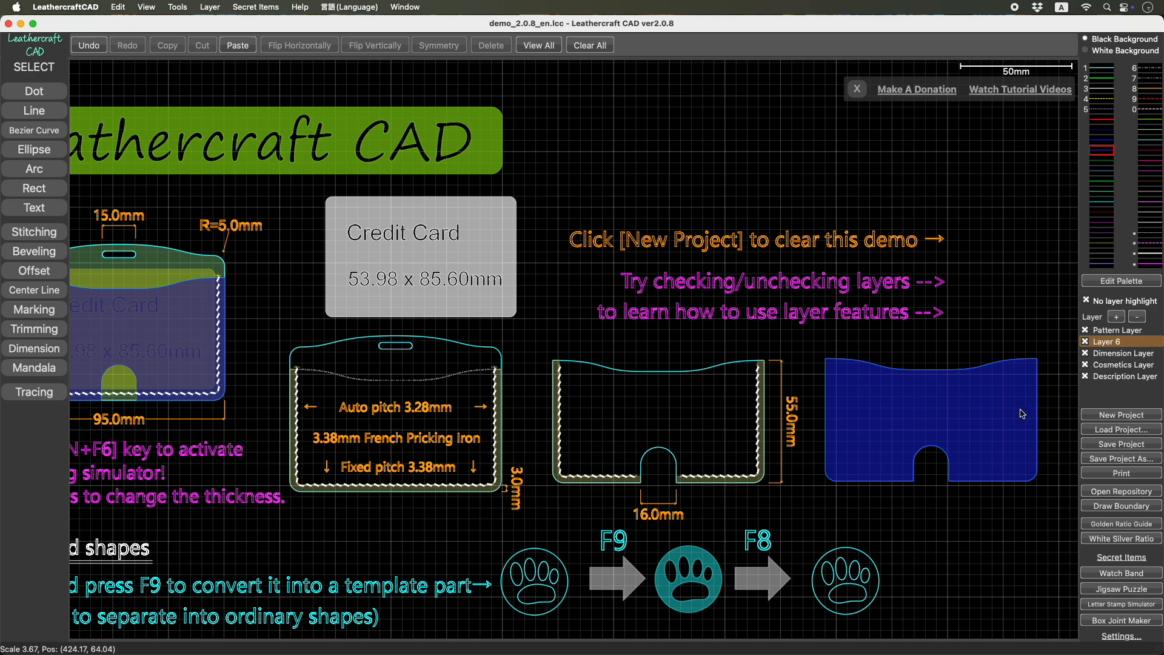
click(982, 418)
click(1152, 144)
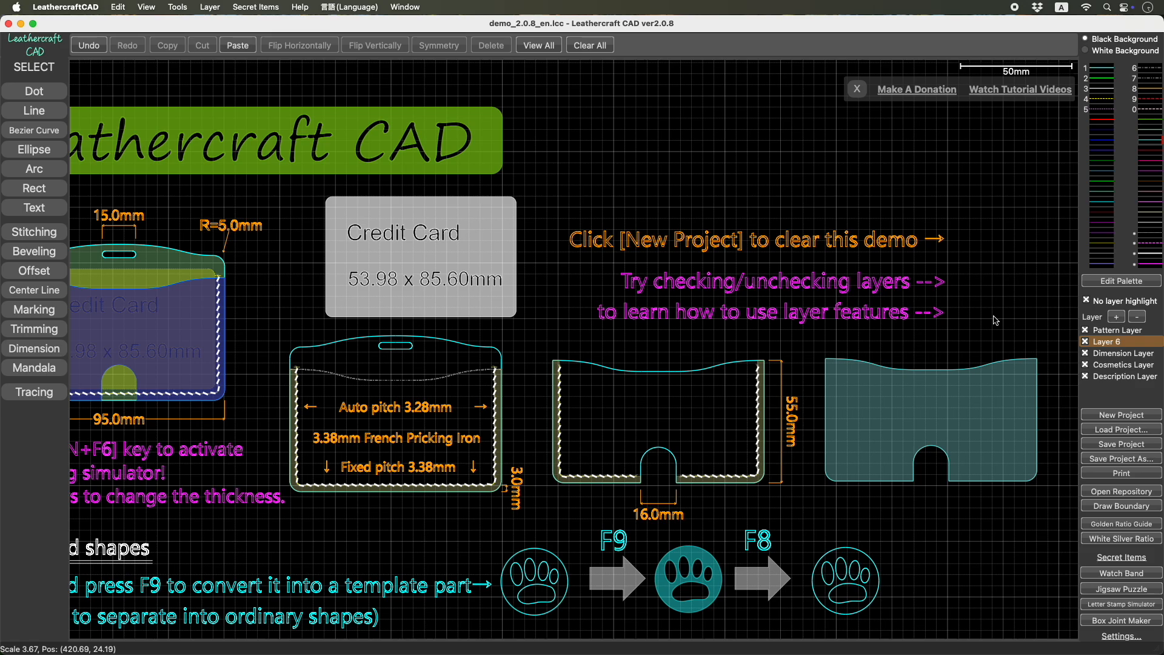
Try a light green colour, RGB 140, 234, 98, for Line Type #28 in the palette settings and cancel the edit
click(1127, 283)
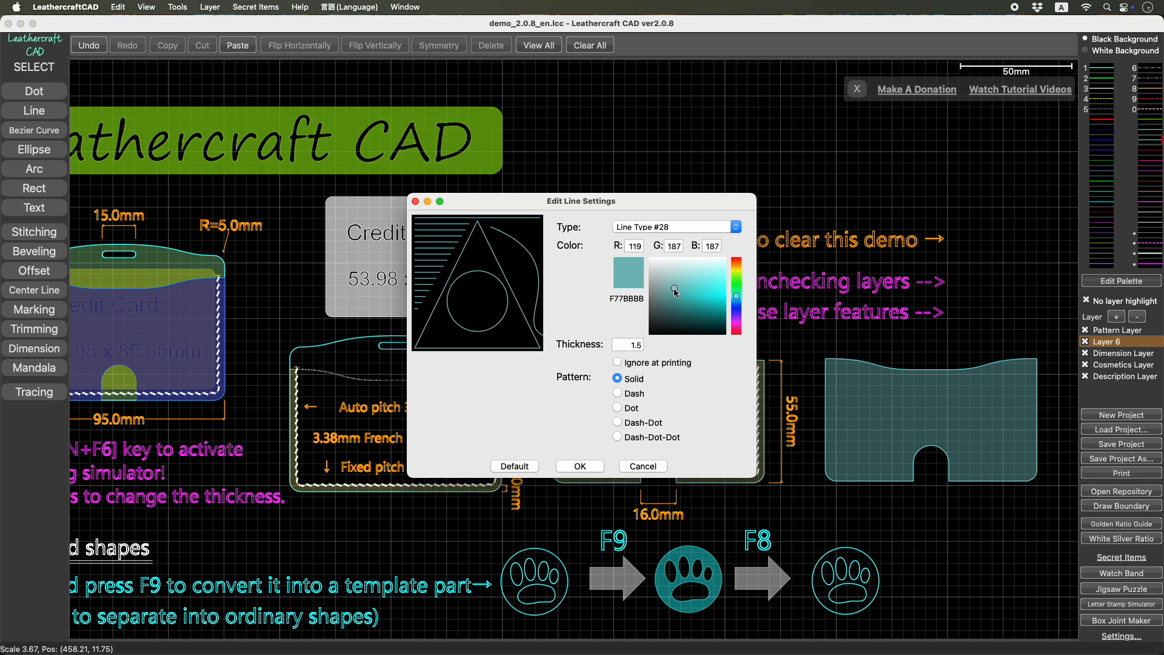
mouse_move(736, 296)
mouse_down()
mouse_move(736, 276)
mouse_move(690, 286)
mouse_move(720, 290)
mouse_move(709, 284)
mouse_up()
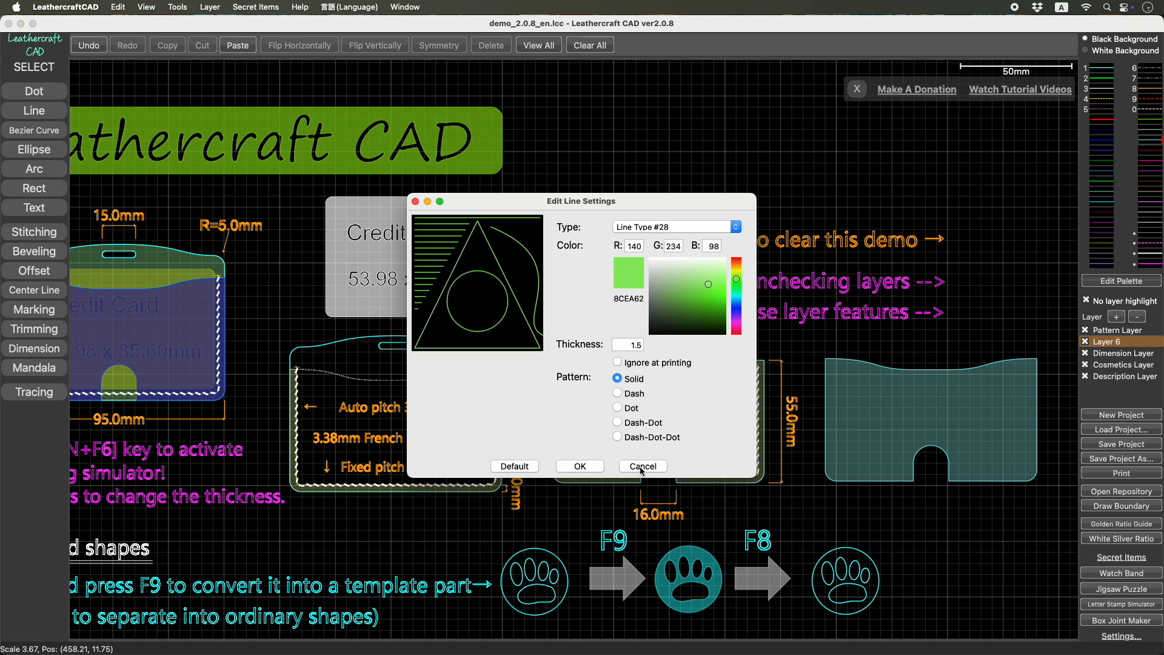
click(641, 469)
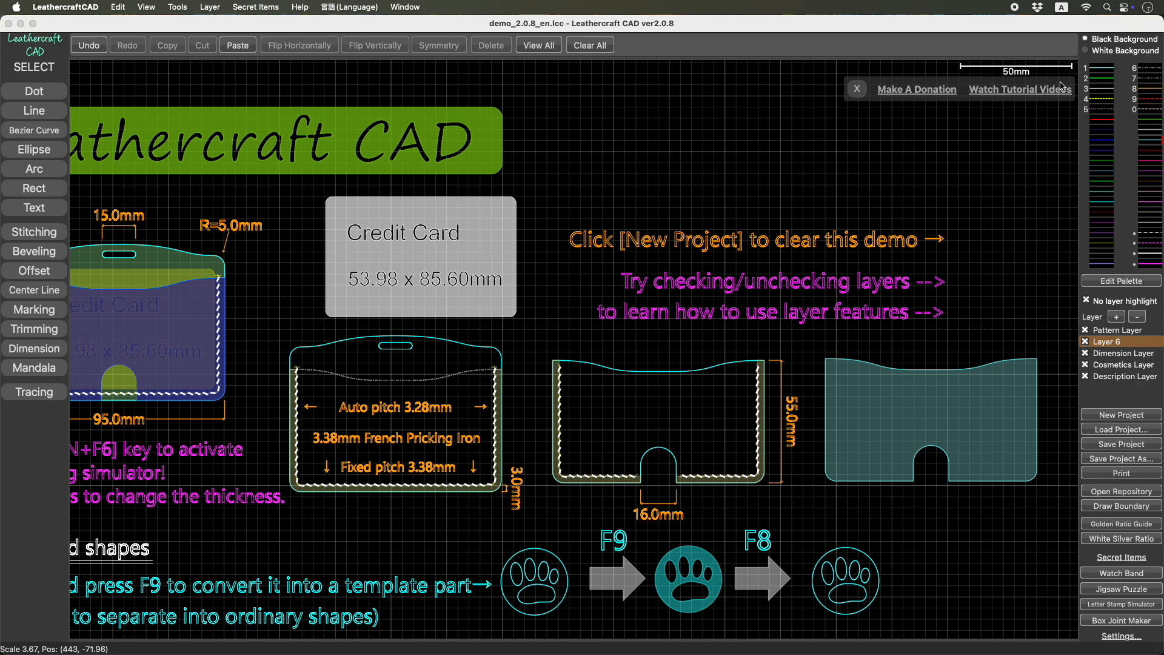
Compare the whole demo drawing on the white and black backgrounds, finishing on black
click(1111, 53)
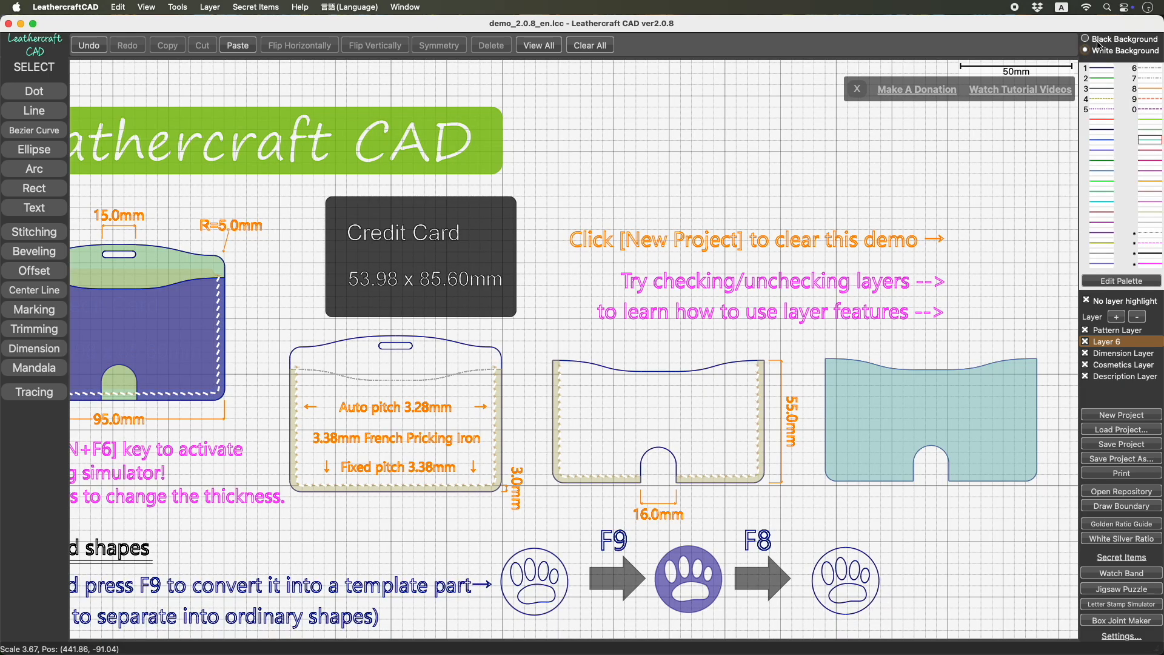
click(1099, 41)
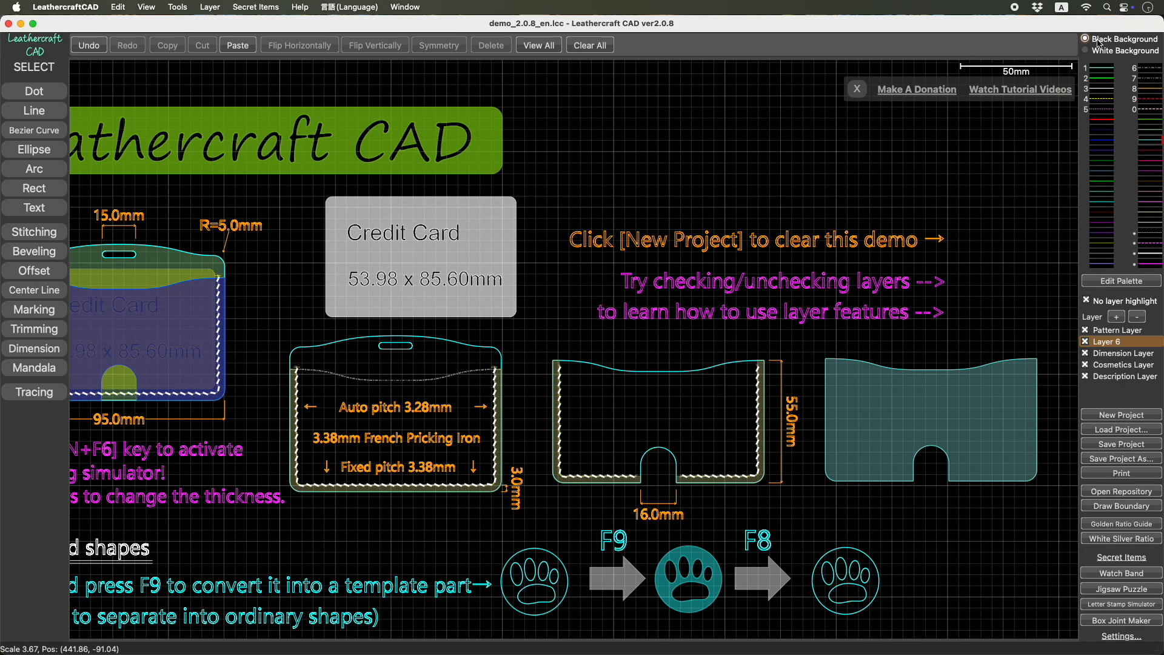
click(1099, 52)
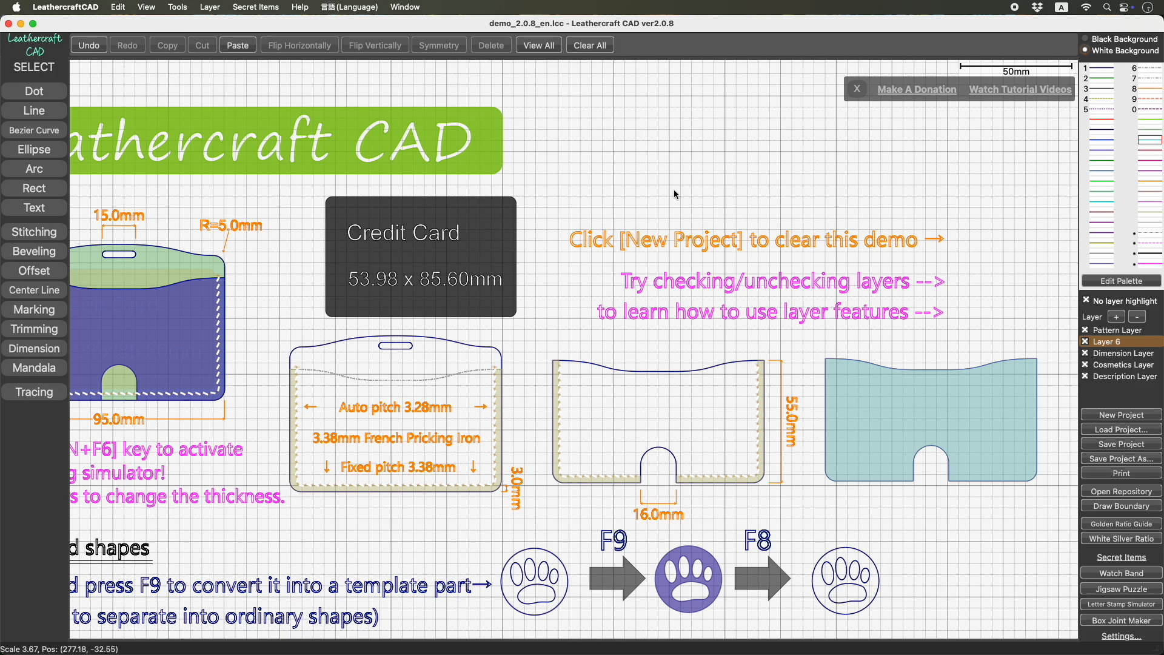
scroll(675, 194, down, 3)
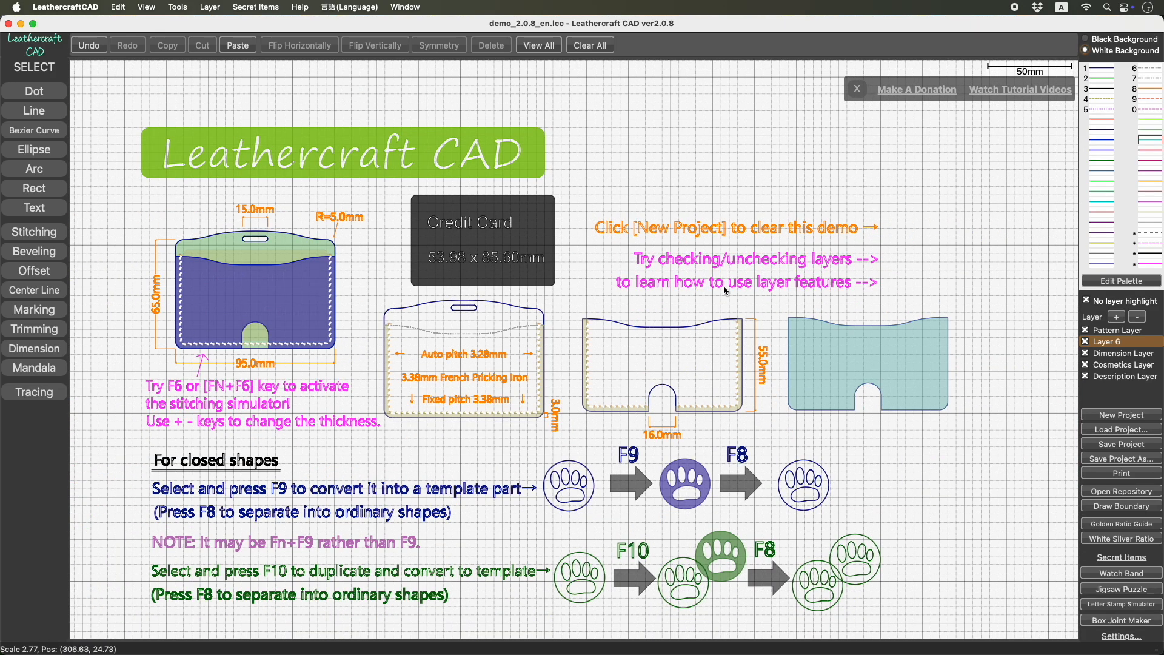
click(1111, 41)
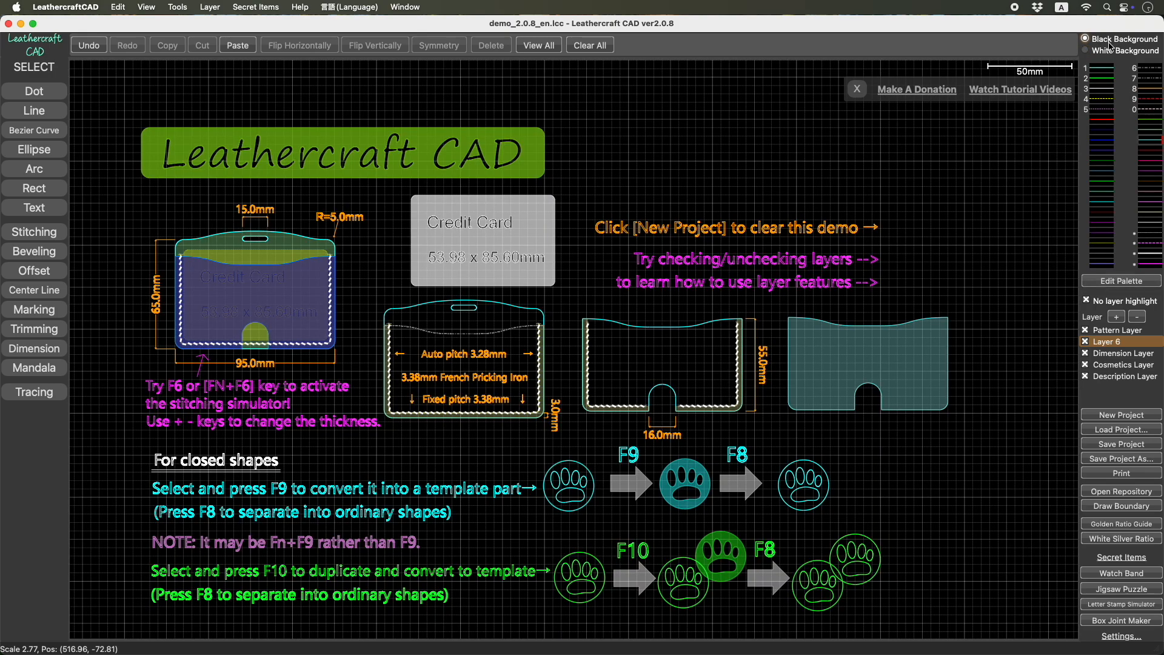
Select line type 1 in the palette and check how the colours look on white before returning to the black background
click(1099, 71)
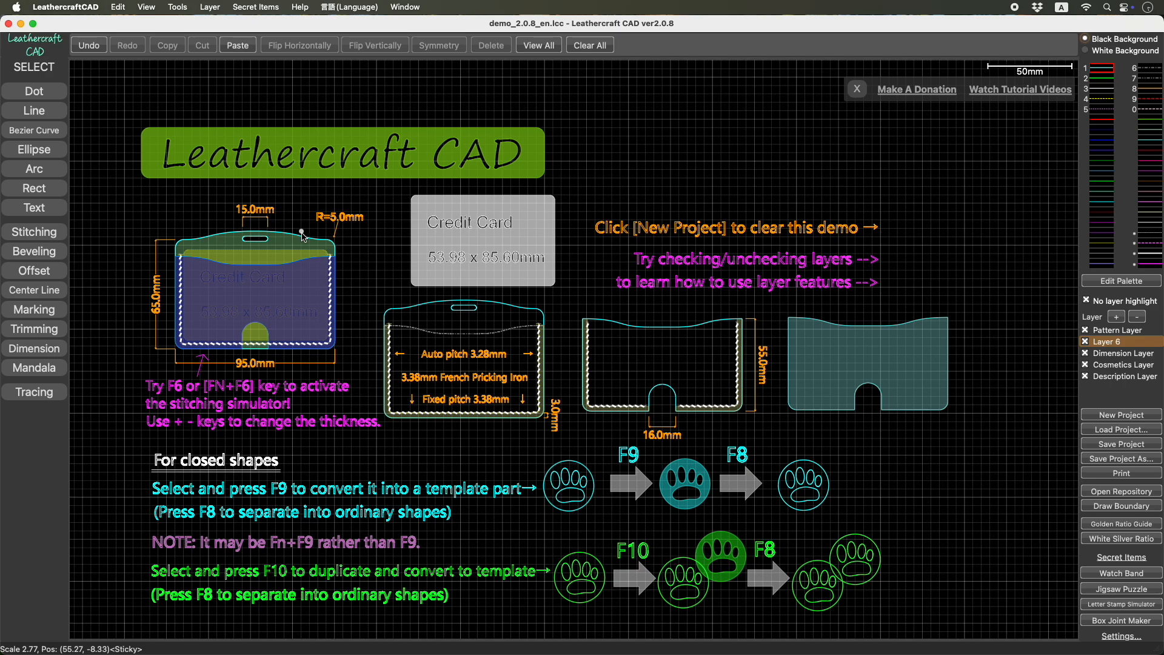
click(1108, 54)
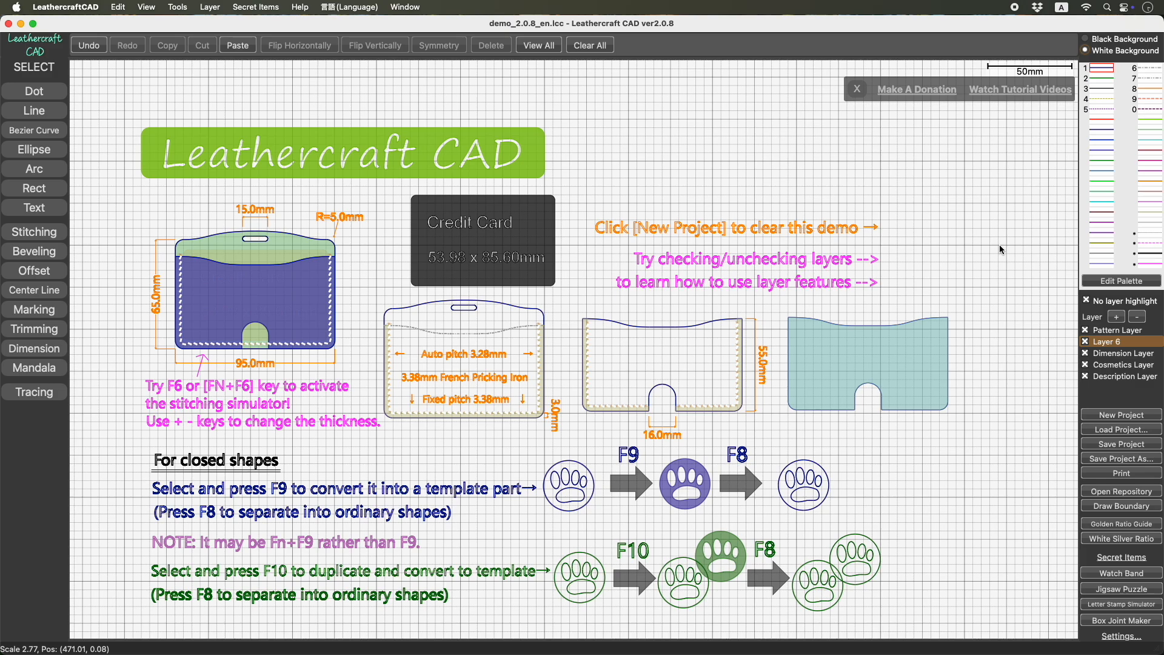
click(1105, 38)
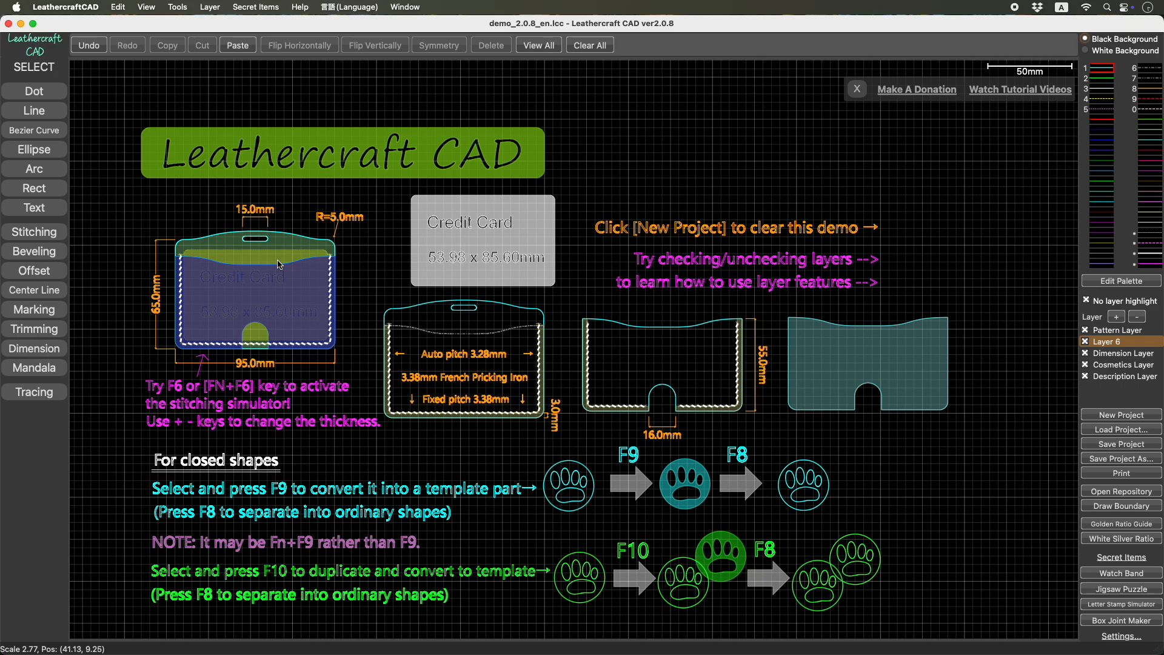
Select the blue pocket template on the assembled card holder and shift it diagonally off the pocket outline
scroll(277, 264, down, 3)
scroll(277, 265, up, 10)
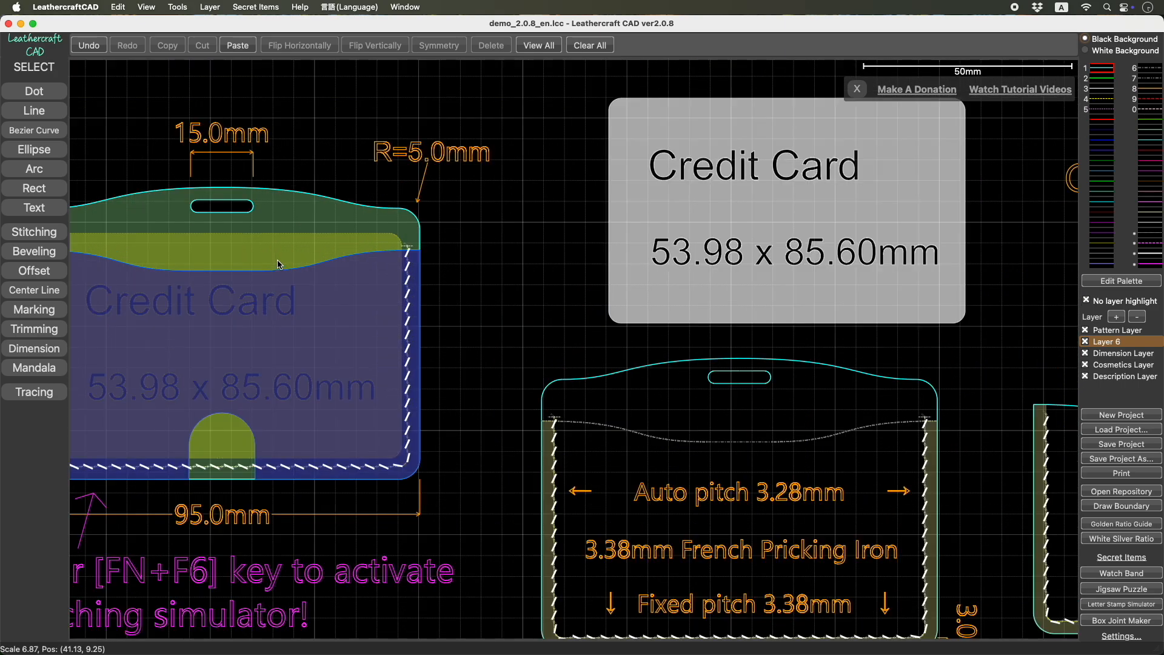
scroll(278, 262, down, 2)
middle_drag(277, 262, 390, 243)
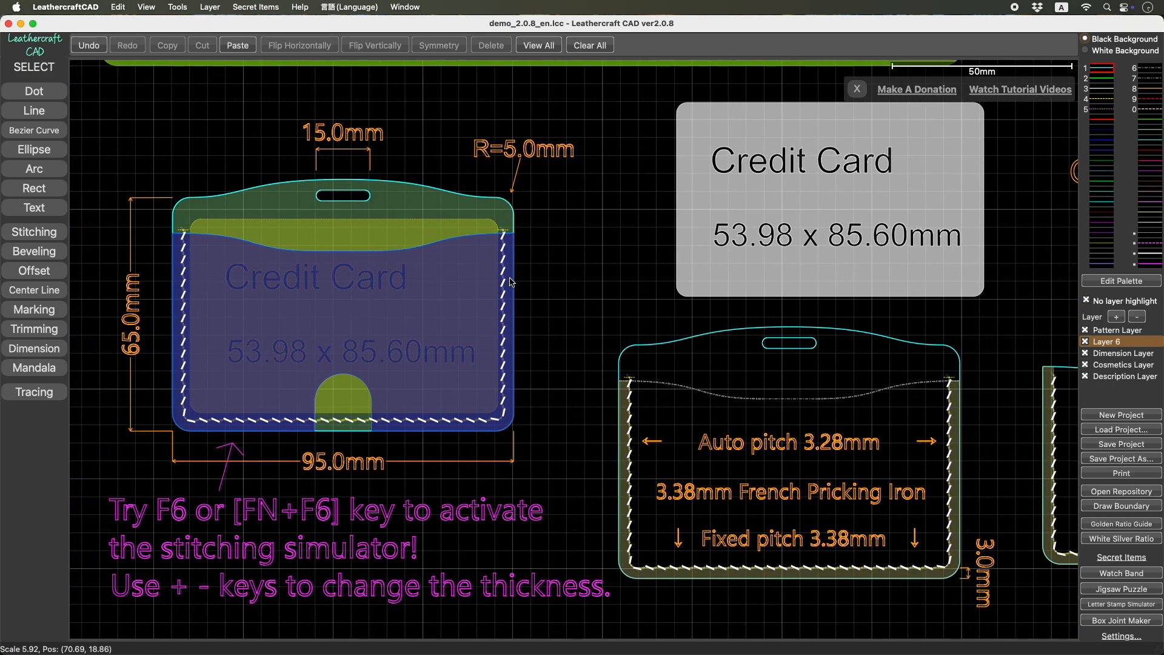
click(459, 299)
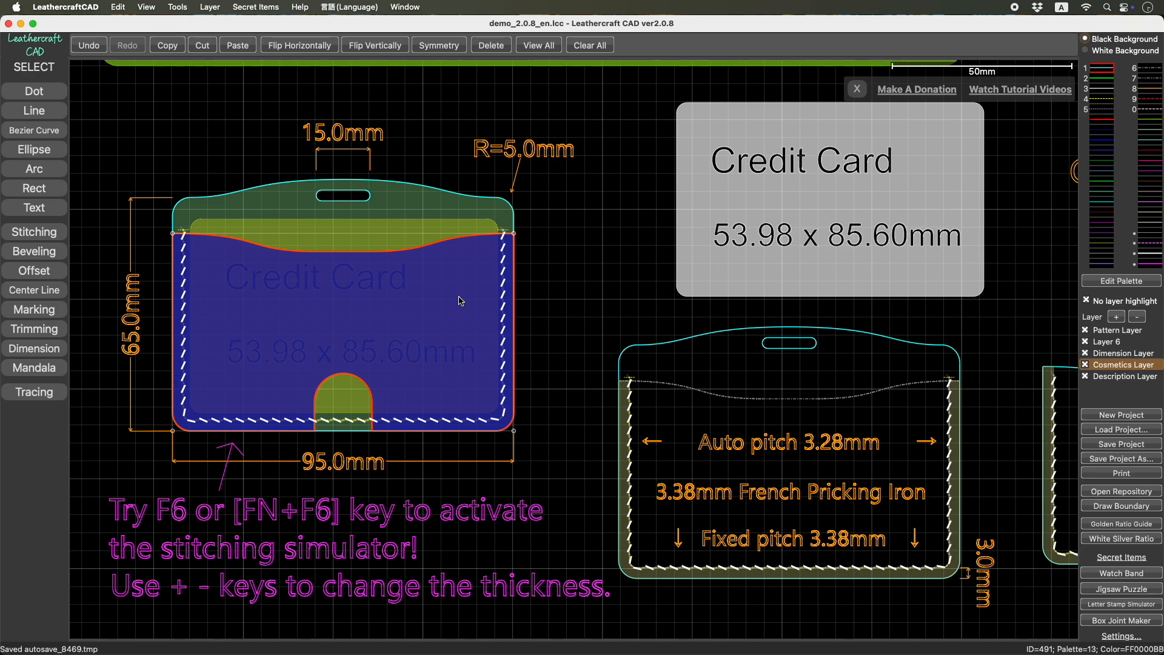
drag(463, 302, 494, 318)
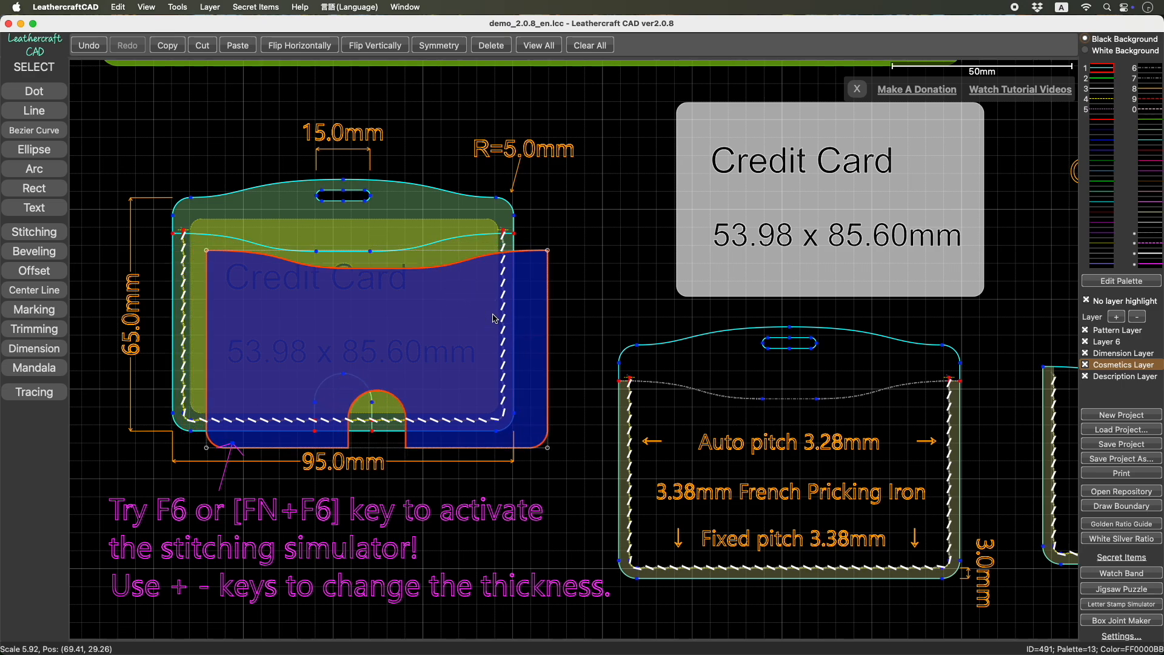
Send the blue pocket template to the back of the drawing order, behind the credit card and body
right_click(441, 313)
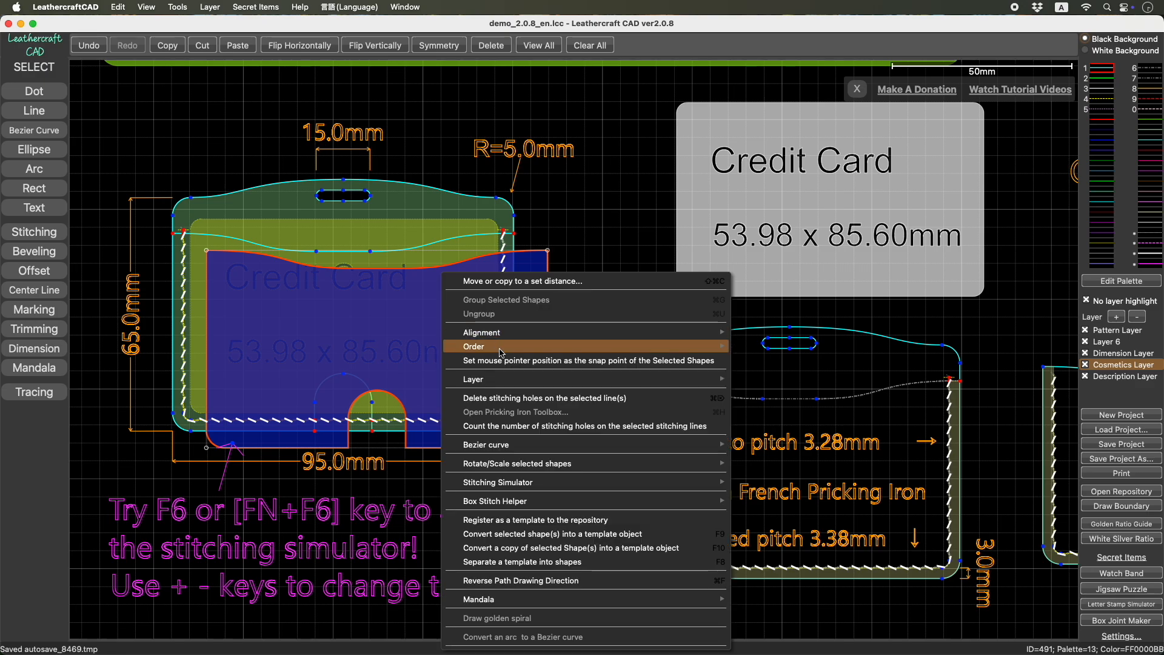
mouse_move(499, 350)
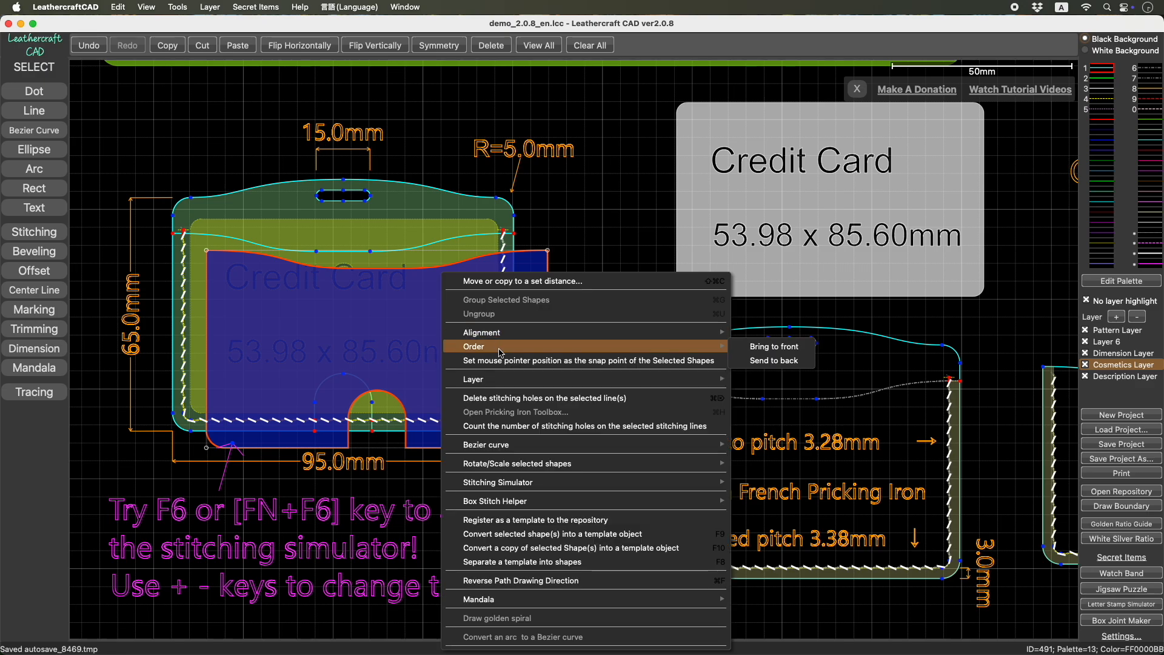
click(747, 363)
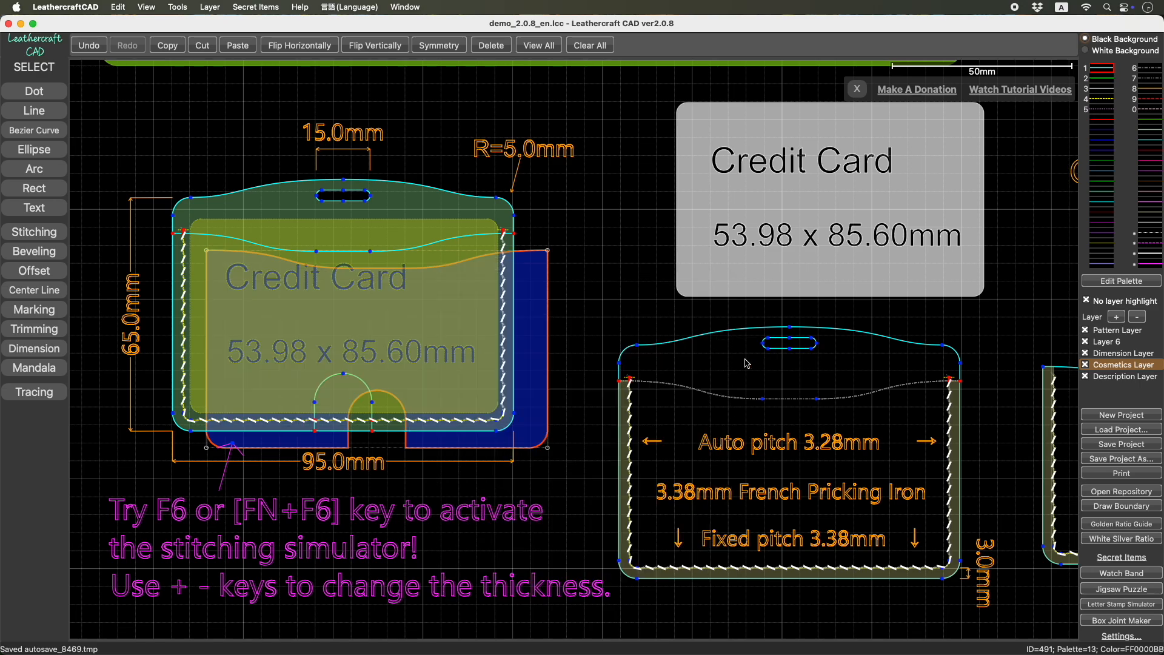
Bring the blue pocket template to the front and move it back onto its outline on the card holder
right_click(533, 343)
mouse_move(550, 346)
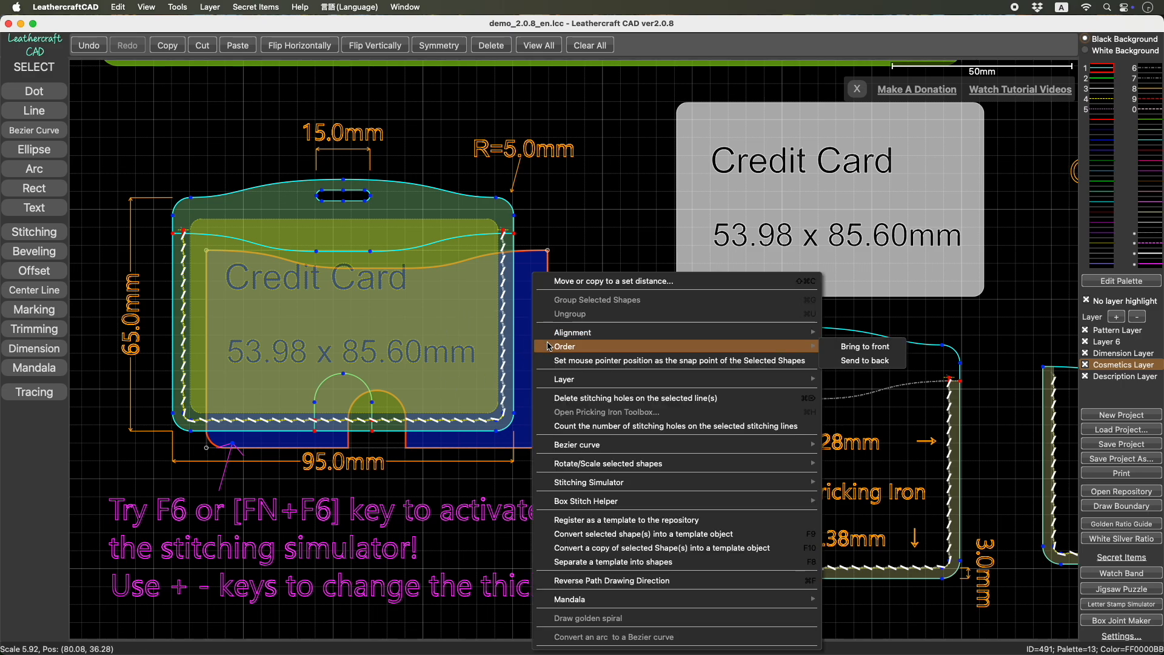
click(852, 348)
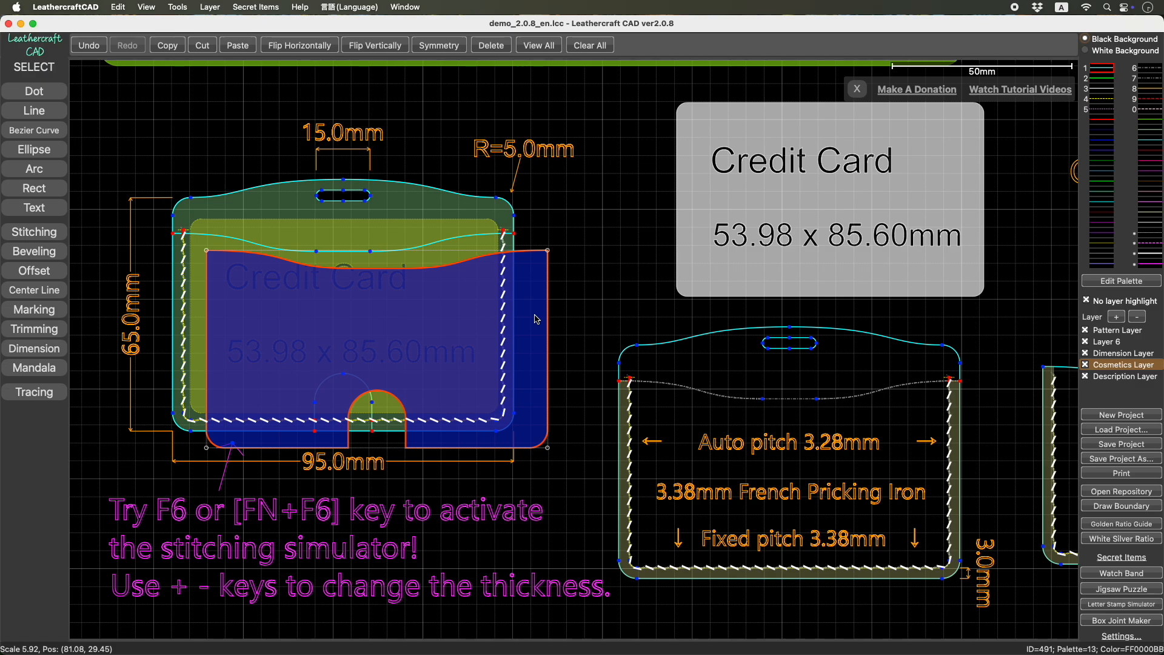
drag(534, 317, 500, 299)
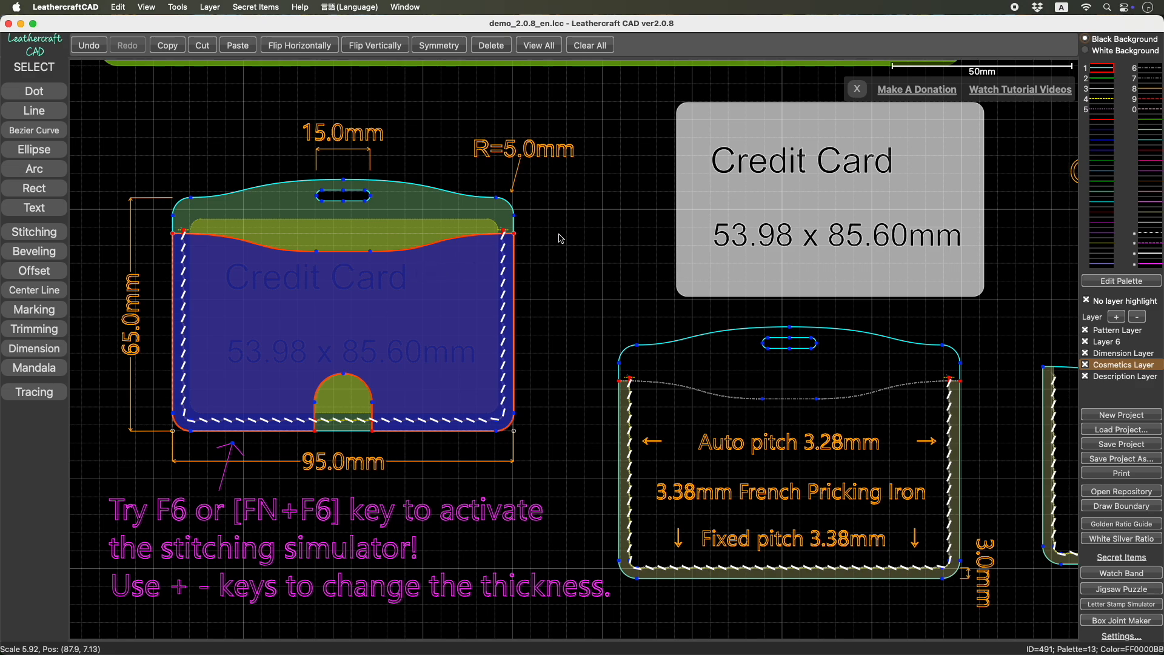
Start a new project without saving the changes to the demo project
scroll(561, 238, up, 1)
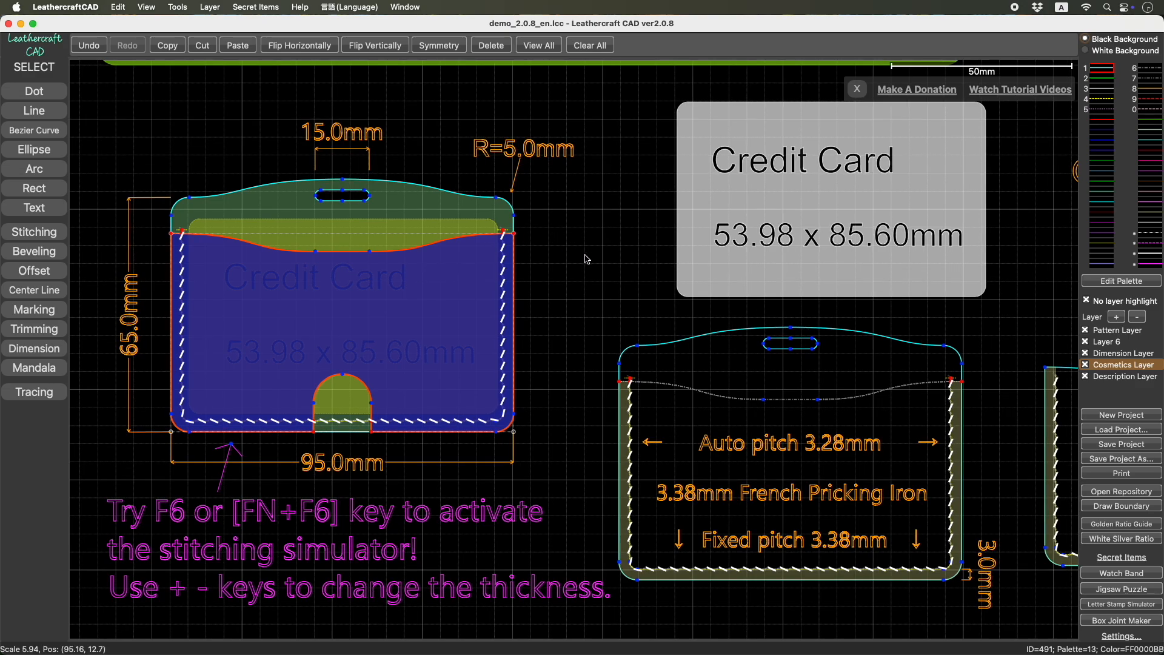
scroll(586, 257, up, 1)
scroll(584, 253, down, 5)
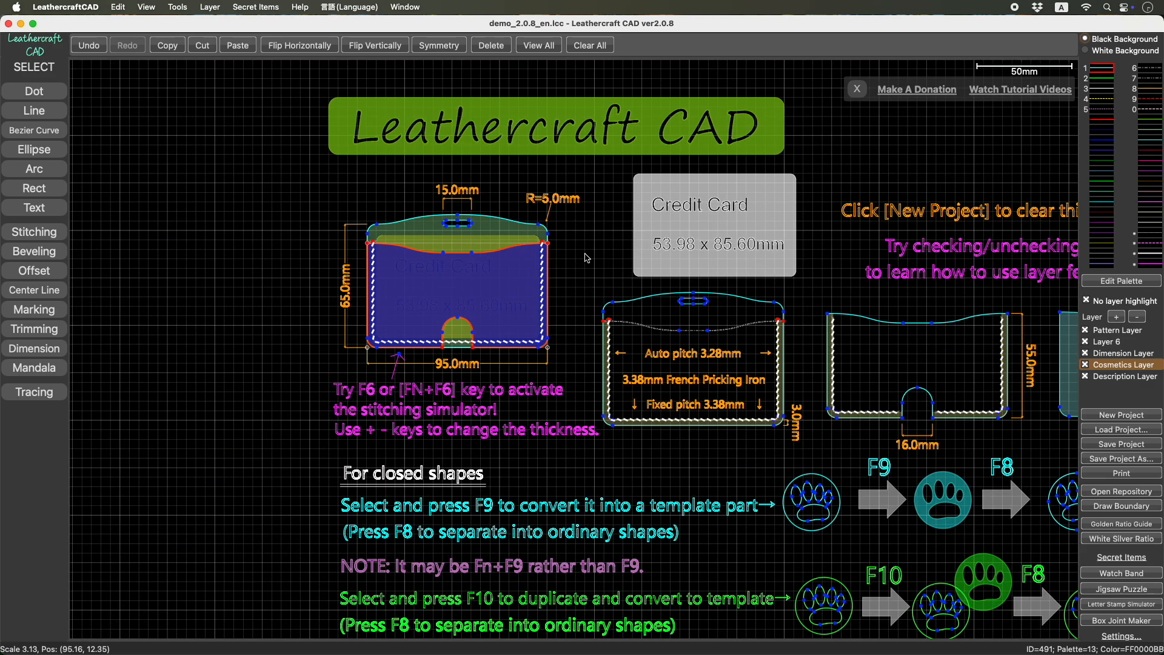
right_drag(836, 286, 631, 259)
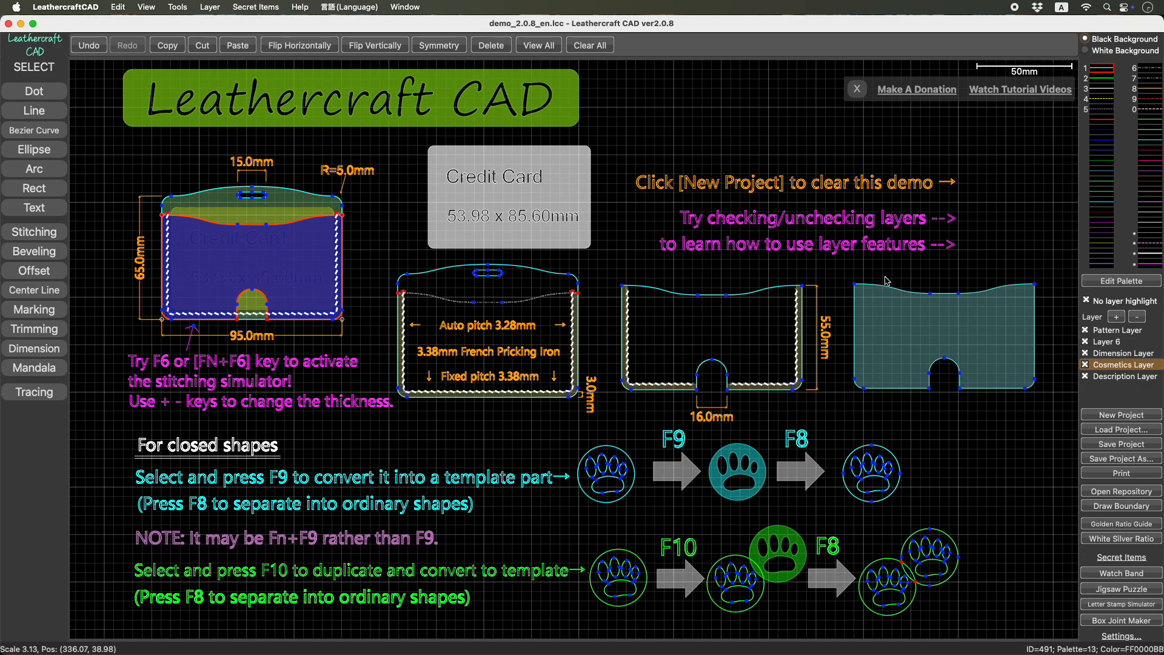
click(1121, 415)
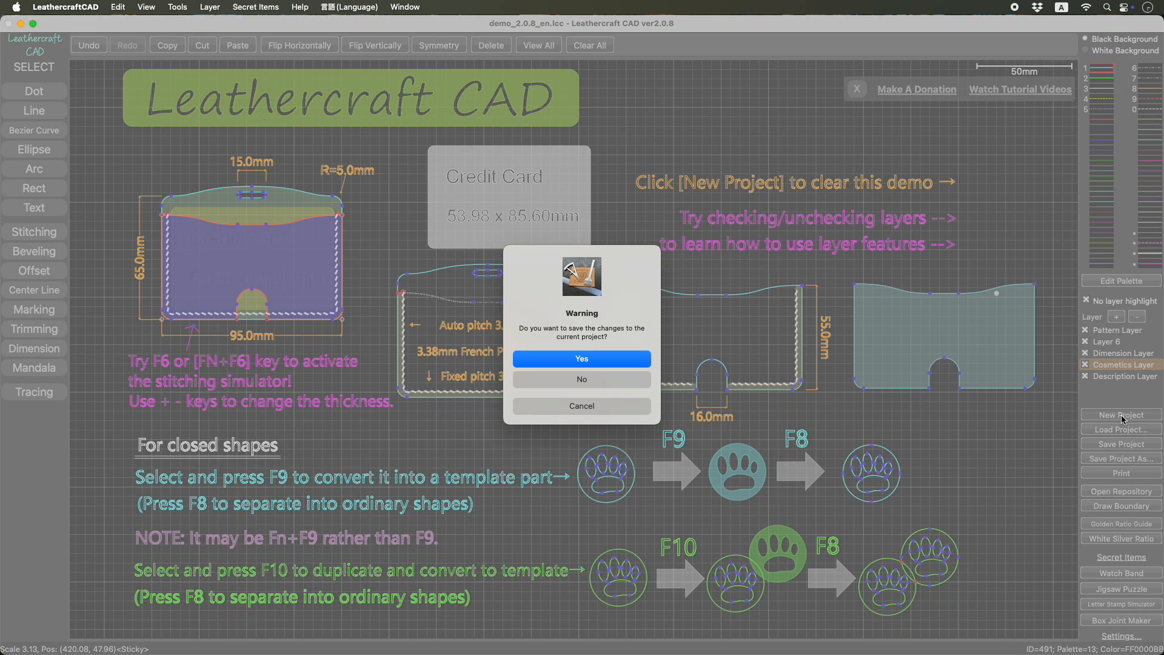
click(579, 381)
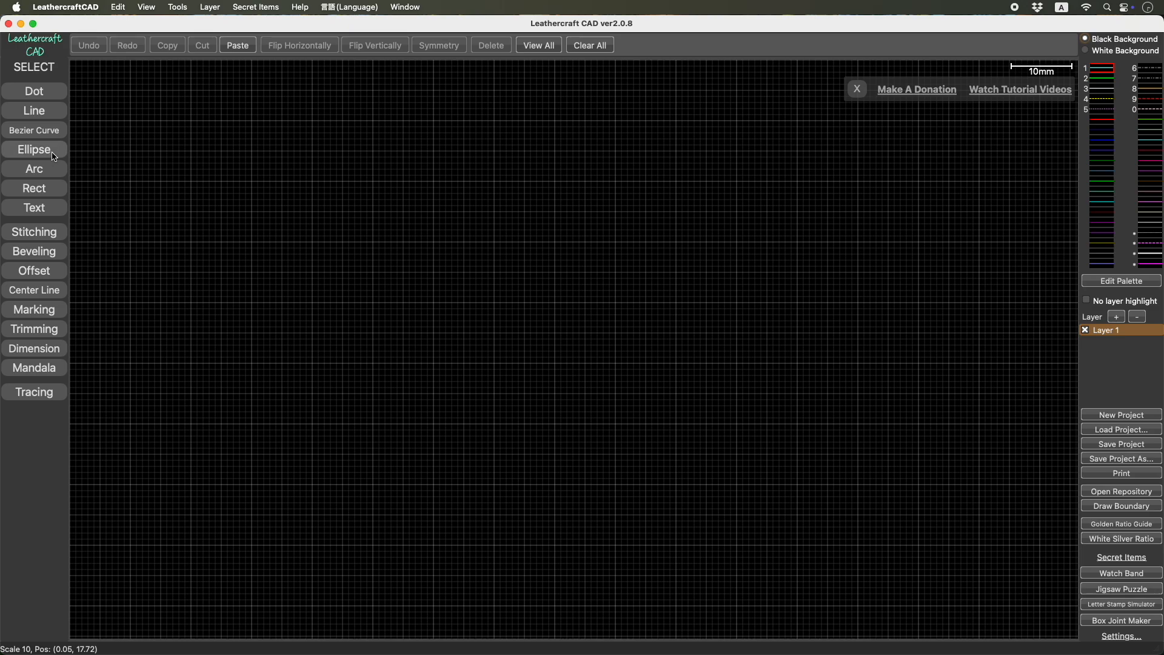
Draw an ellipse about 24 mm wide and 48 mm tall centred at (60, 40) and select all of its segments
click(53, 155)
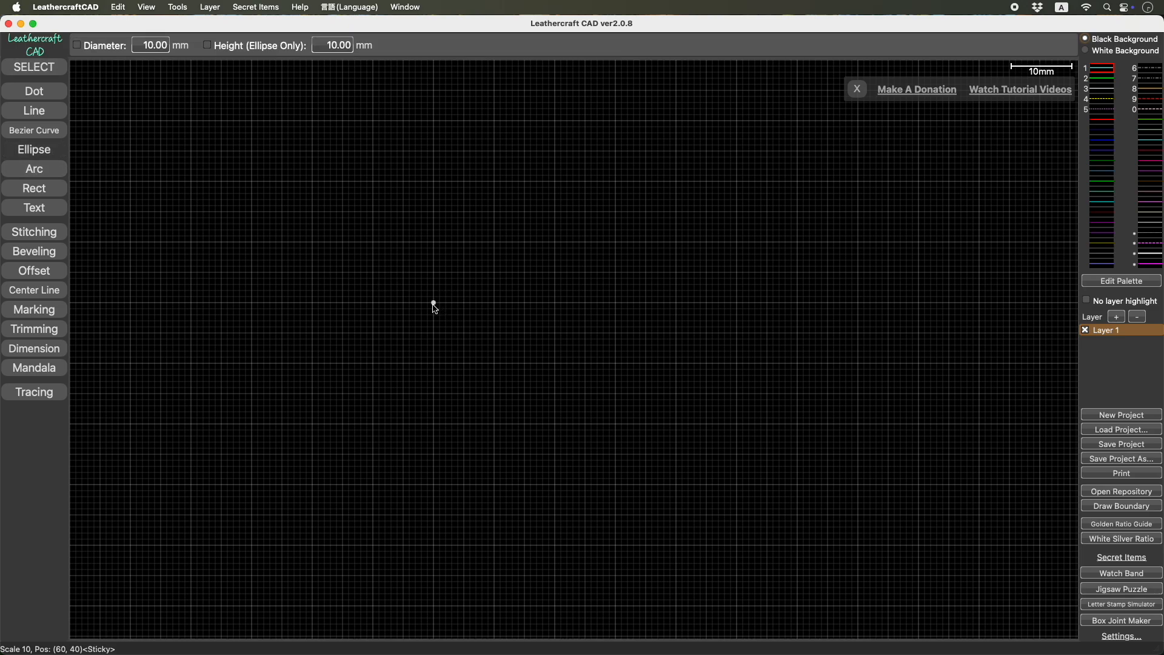
drag(434, 303, 508, 450)
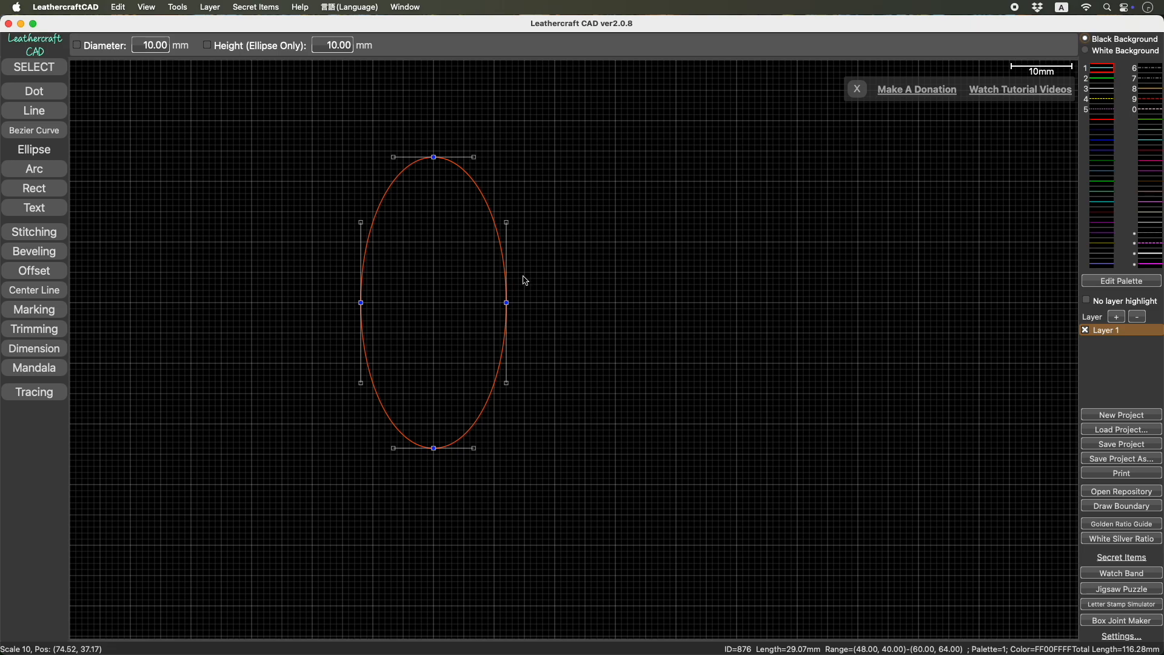
click(49, 66)
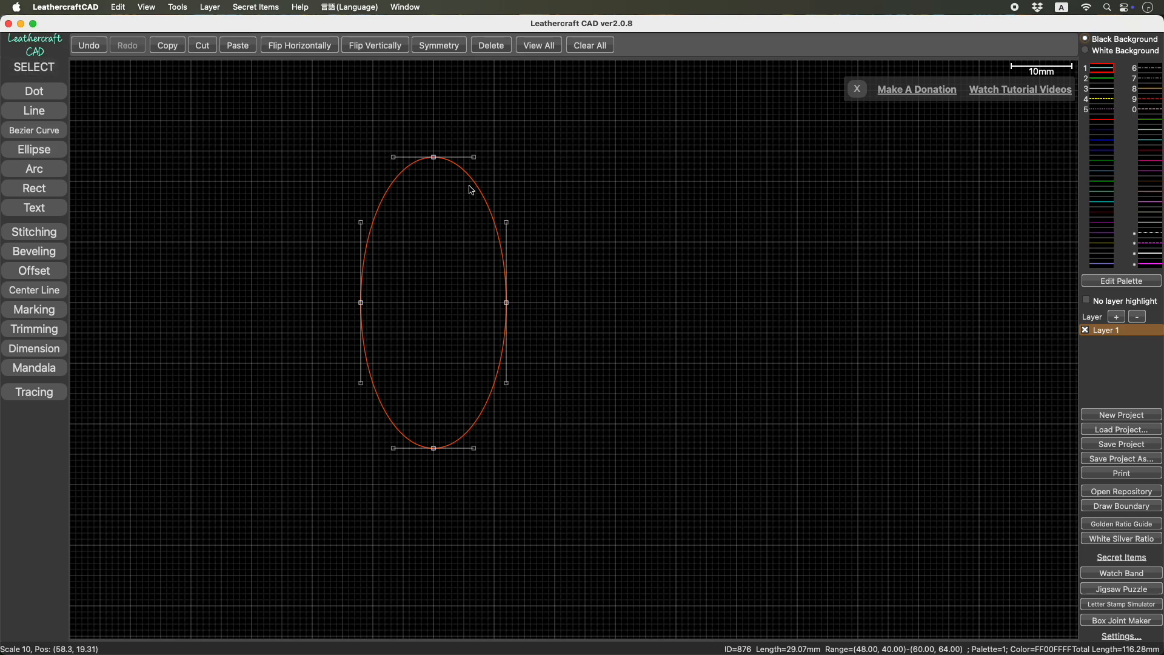
click(503, 185)
click(484, 200)
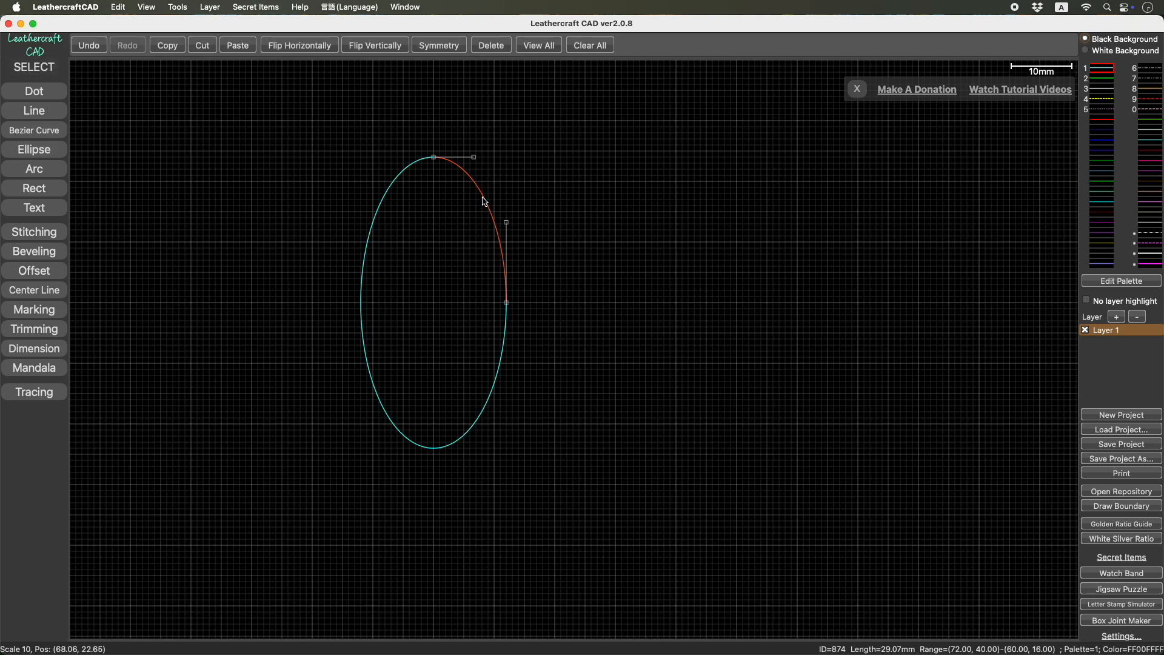
mouse_move(483, 200)
mouse_down()
mouse_move(530, 179)
mouse_move(483, 199)
mouse_up()
drag(321, 127, 590, 504)
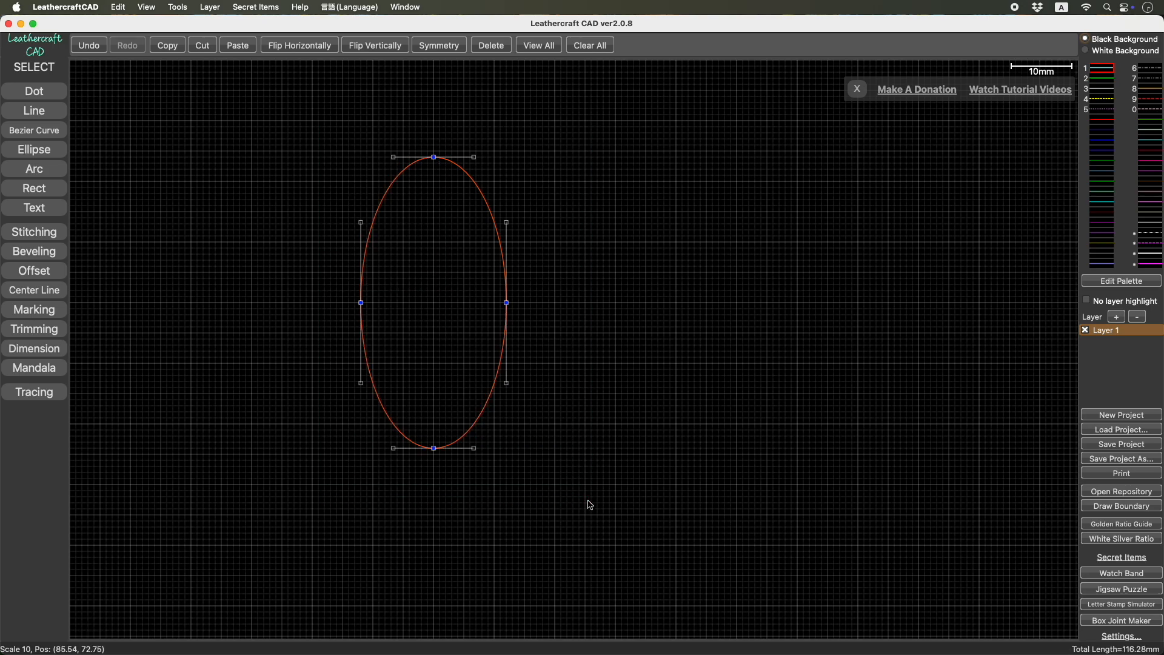
Rotate the selected ellipse counterclockwise in small increments, turn it partly back, and delete it
key(r)
key(r)
key(r)
key(r)
key(r)
key(r)
key(r)
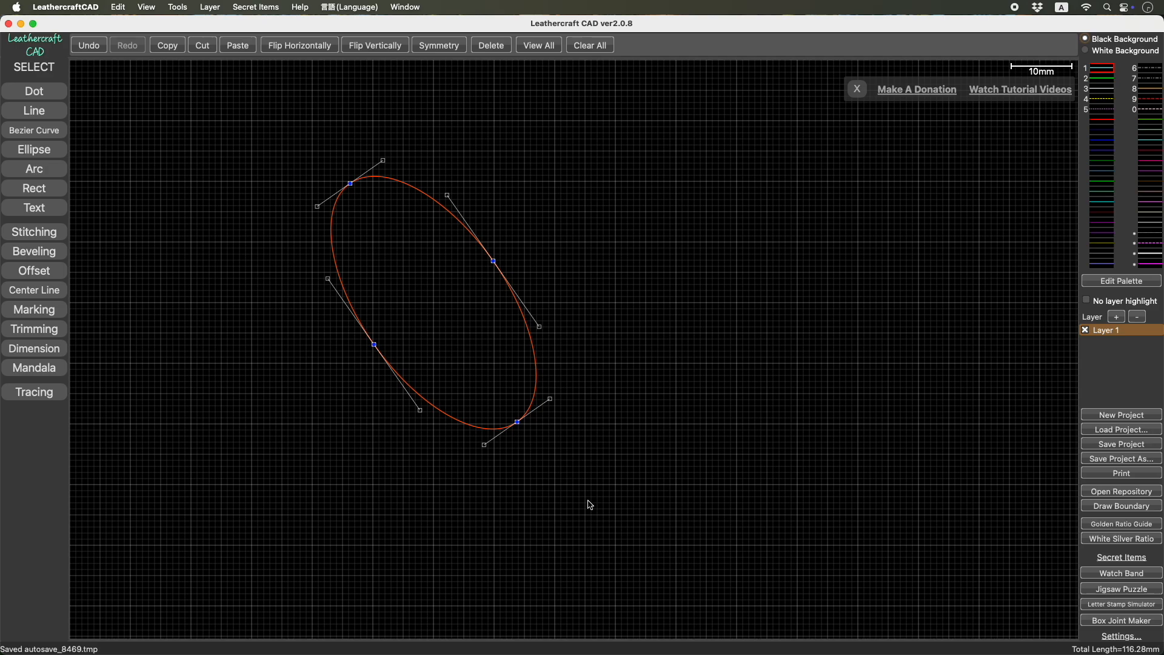
key(shift+r)
key(shift+r)
key(shift+r)
key(r)
key(r)
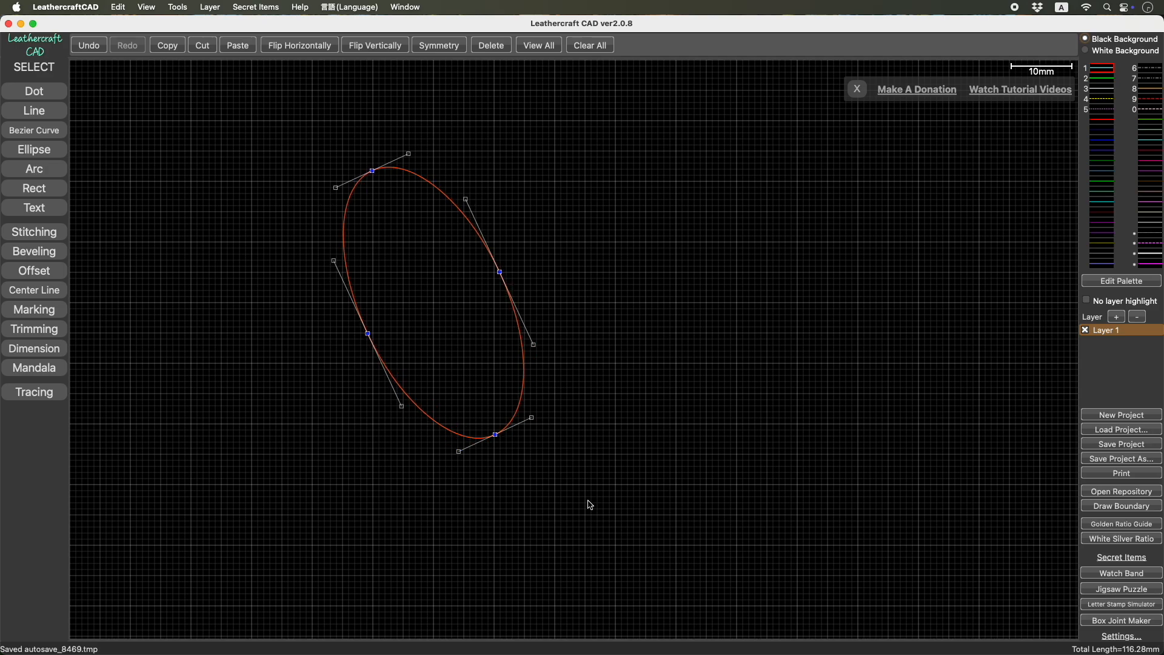
key(Delete)
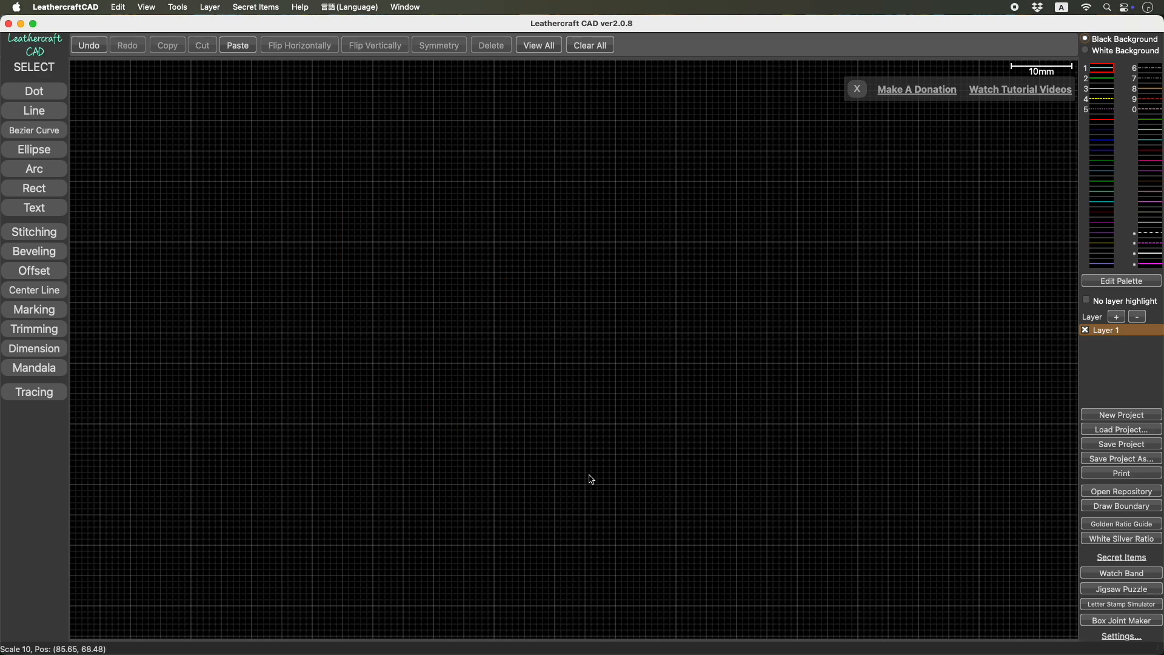
In Mandala mode with 6 sections, draw a tall narrow ellipse above the outer guide circle and tilt it counterclockwise
click(51, 371)
right_drag(476, 200, 301, 280)
scroll(302, 280, up, 2)
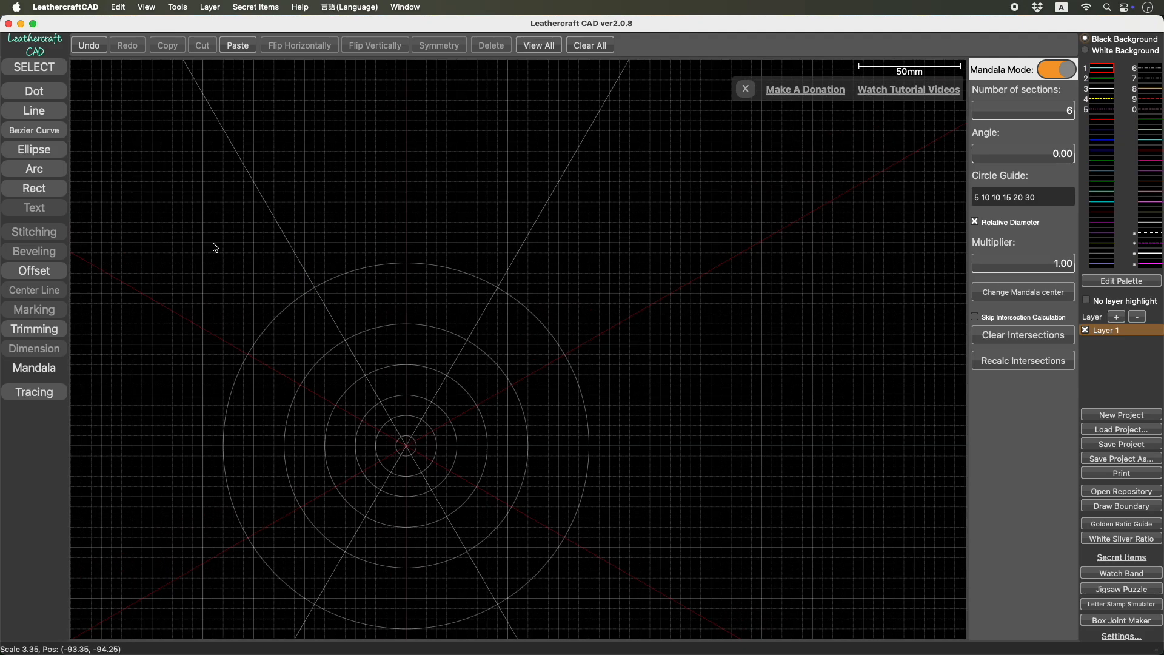
click(50, 148)
drag(356, 246, 375, 298)
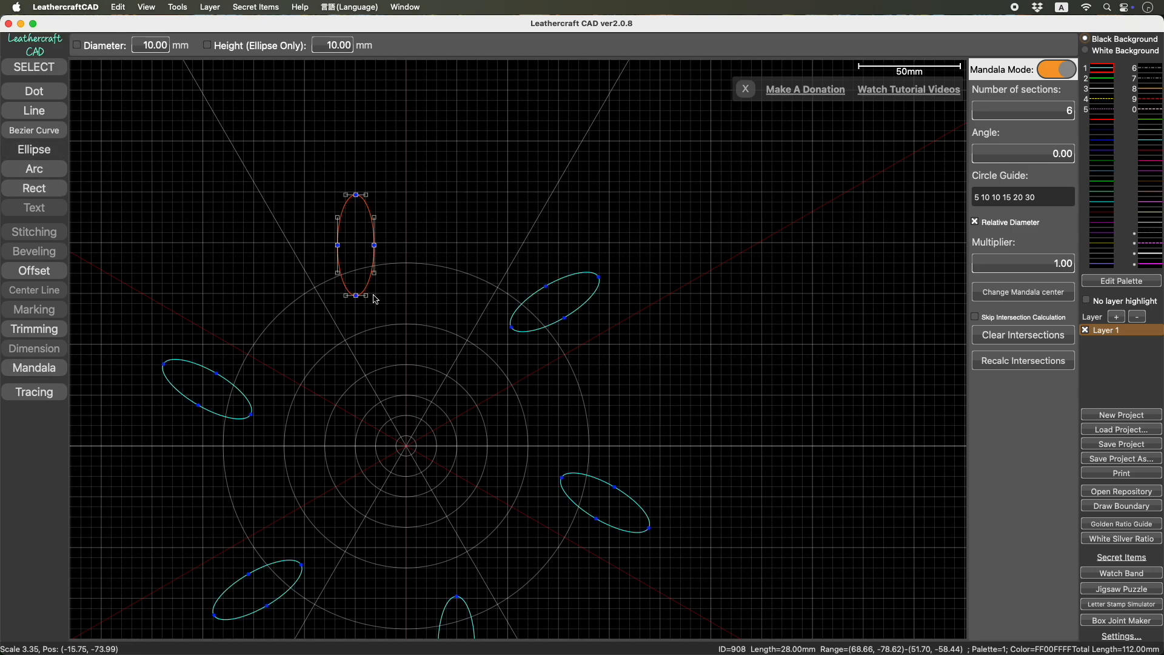
key(r)
key(r)
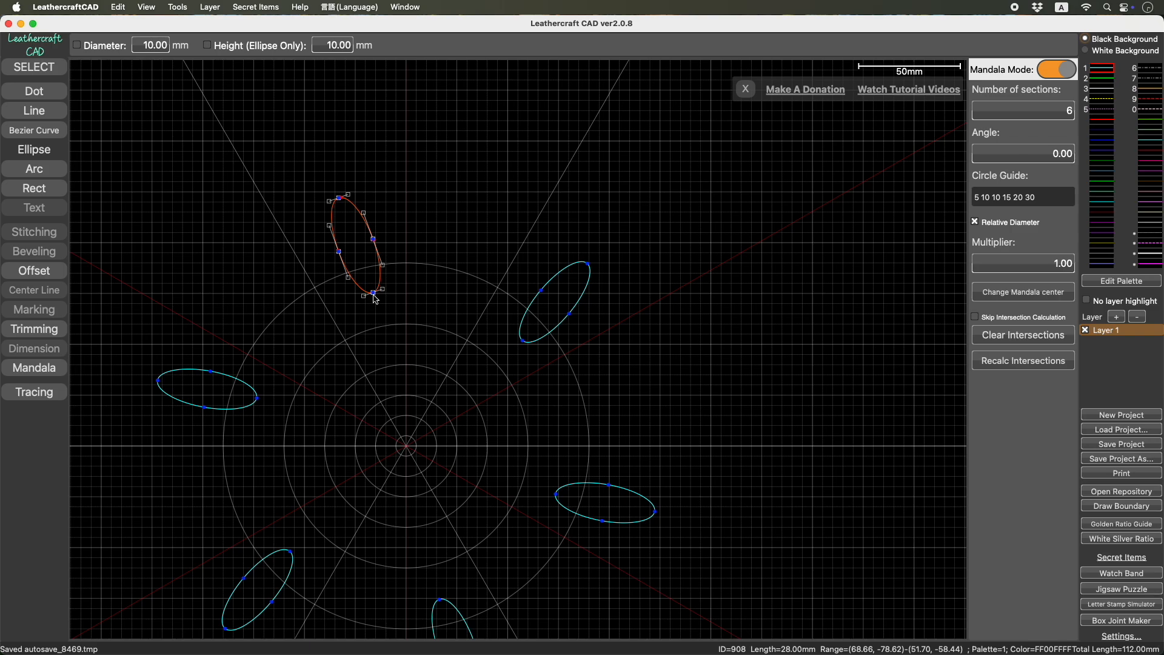
Select the whole tilted ellipse in the mandala and convert it and its repeated copies into filled template parts
click(359, 213)
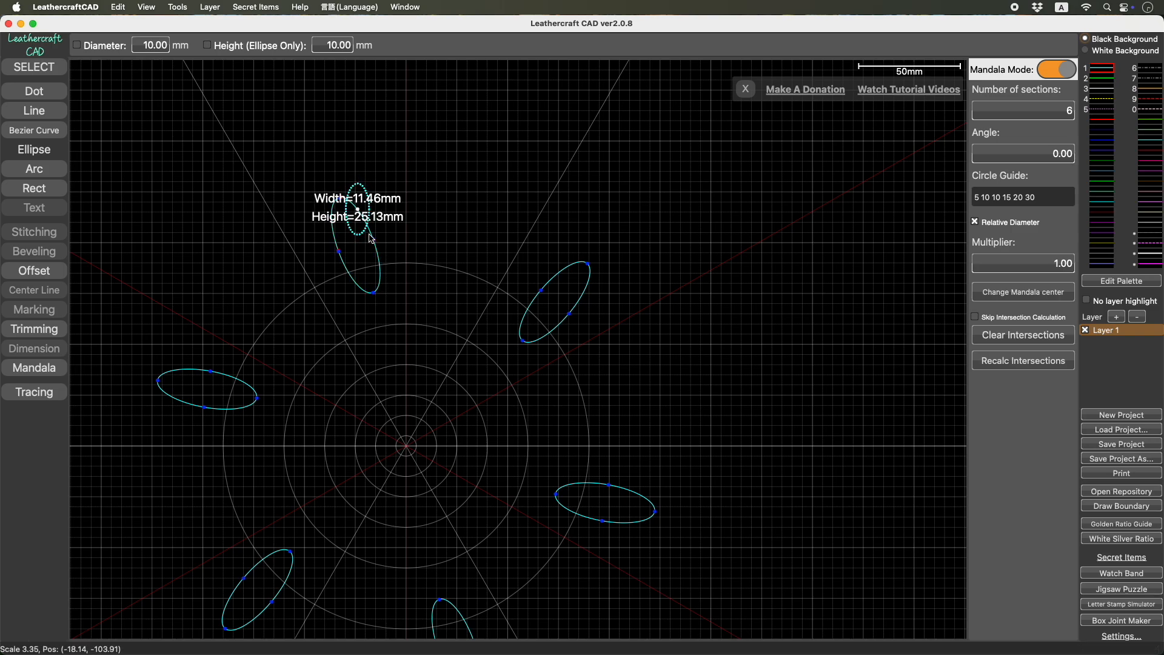
key(Escape)
key(Escape)
click(363, 216)
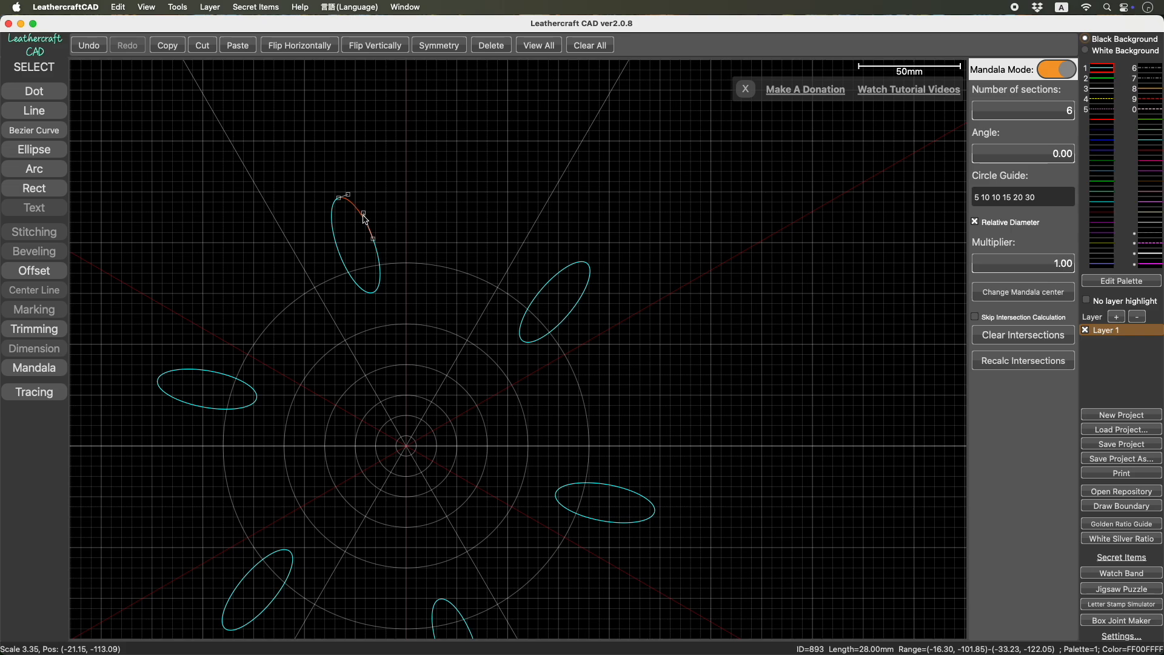
double_click(361, 214)
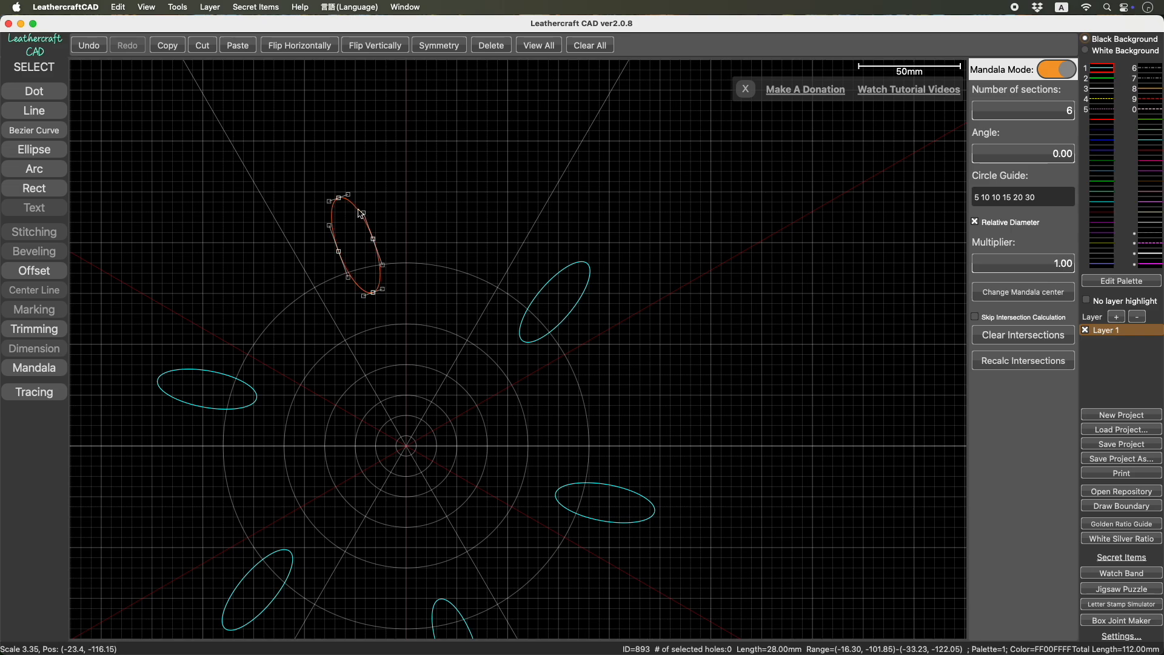
key(XF86AudioMute)
key(F10)
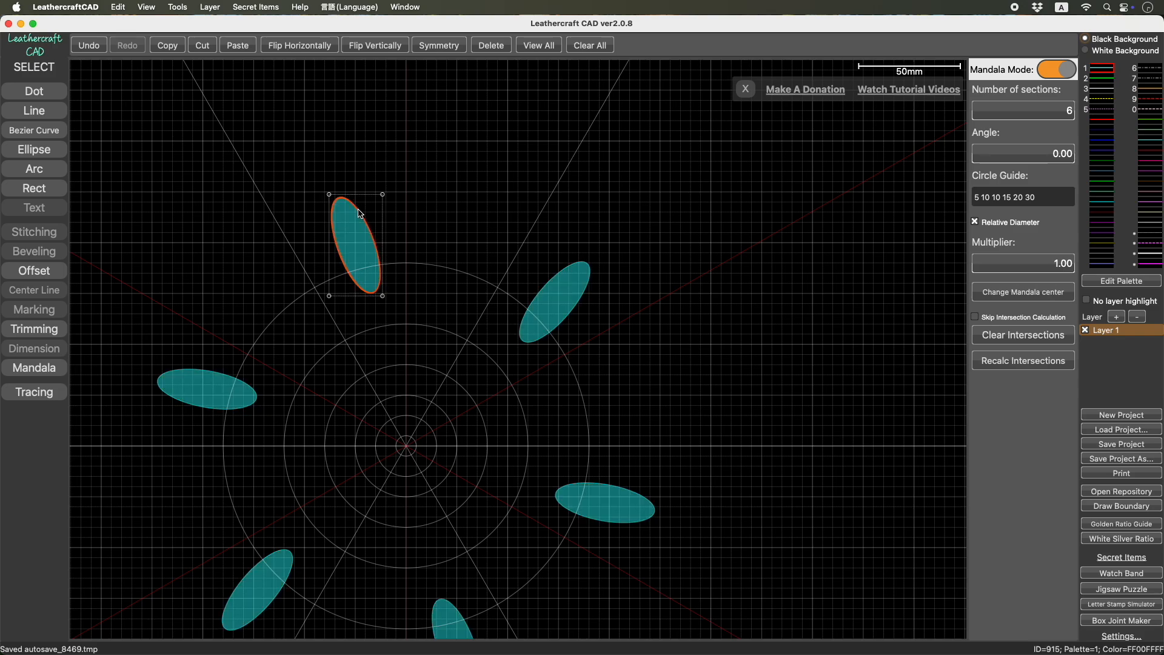
click(426, 248)
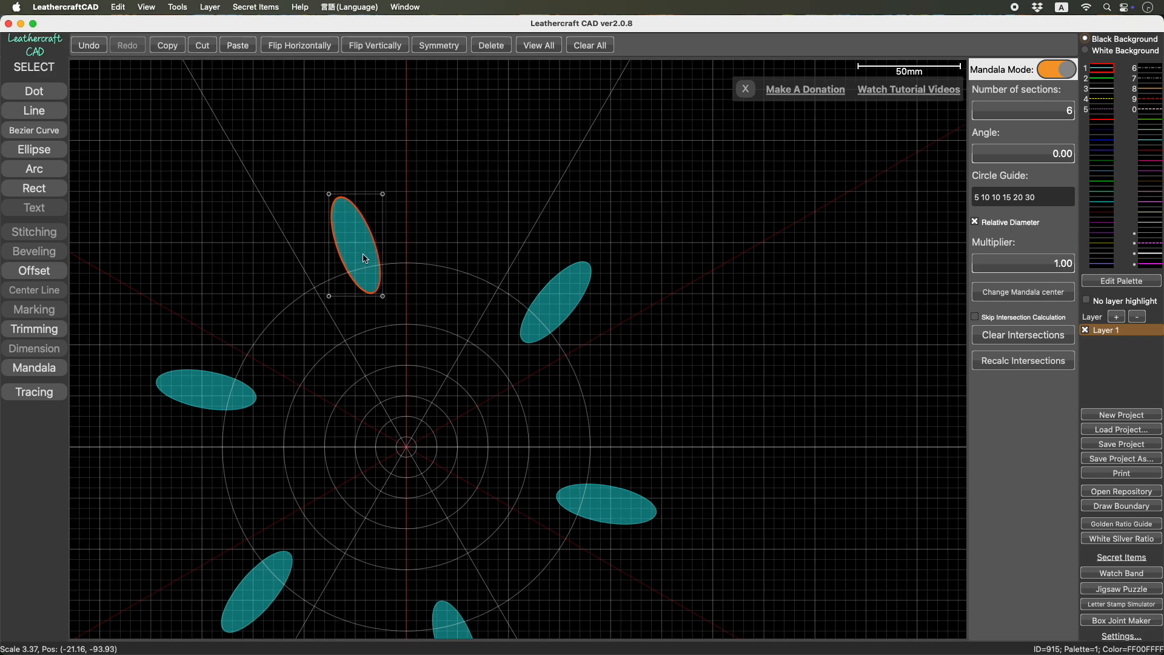
Start a new project without saving the mandala drawing
scroll(365, 259, down, 2)
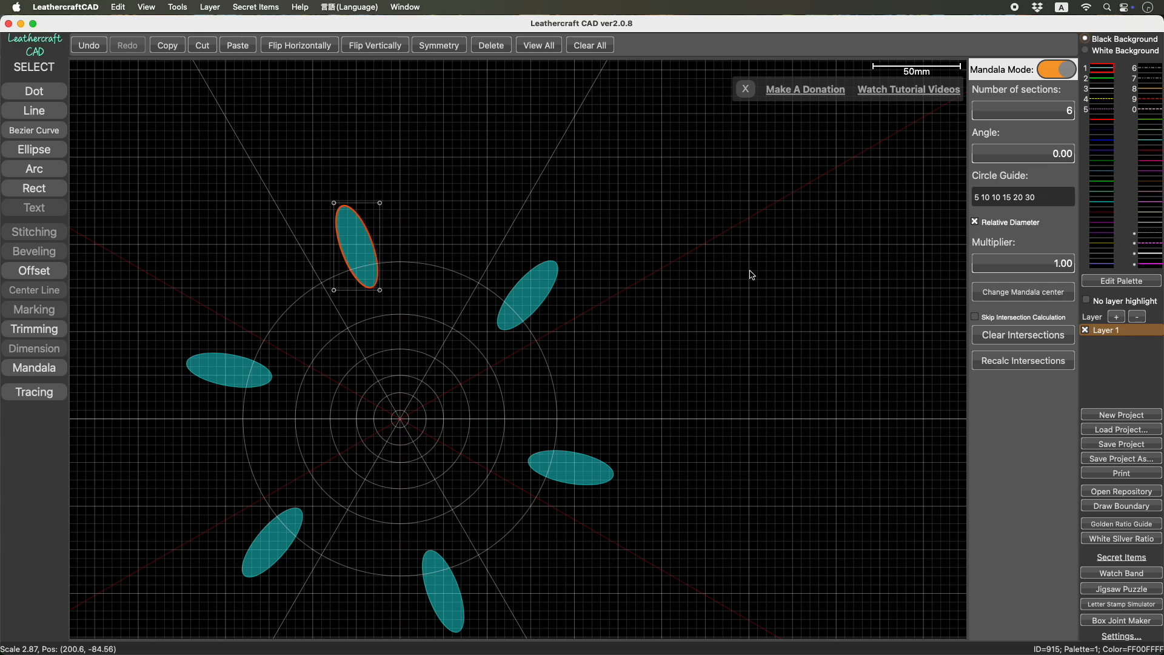
click(1134, 417)
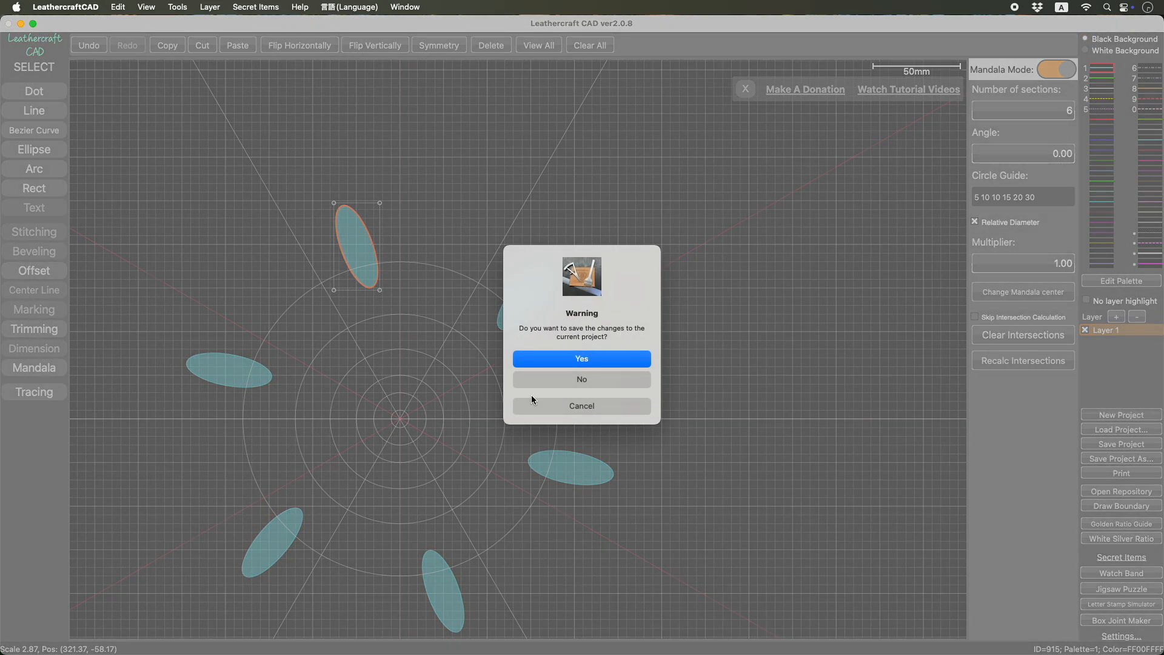
click(569, 380)
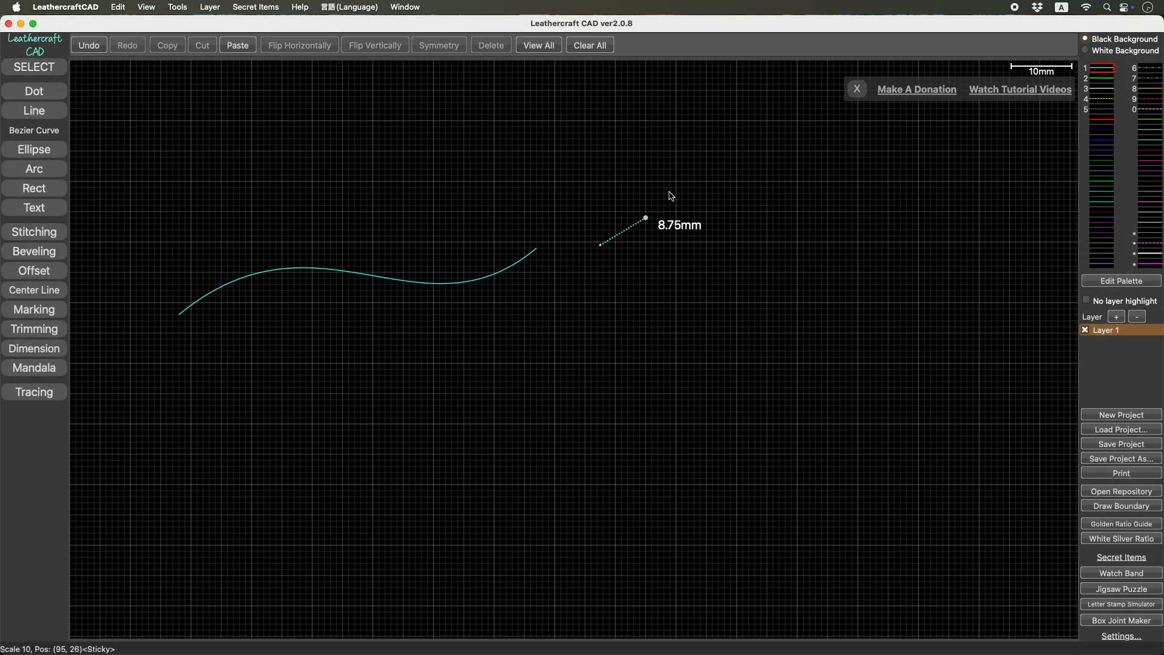
Draw a second S-shaped Bezier curve about 53 mm long beyond the end of the first curve
click(694, 181)
click(780, 326)
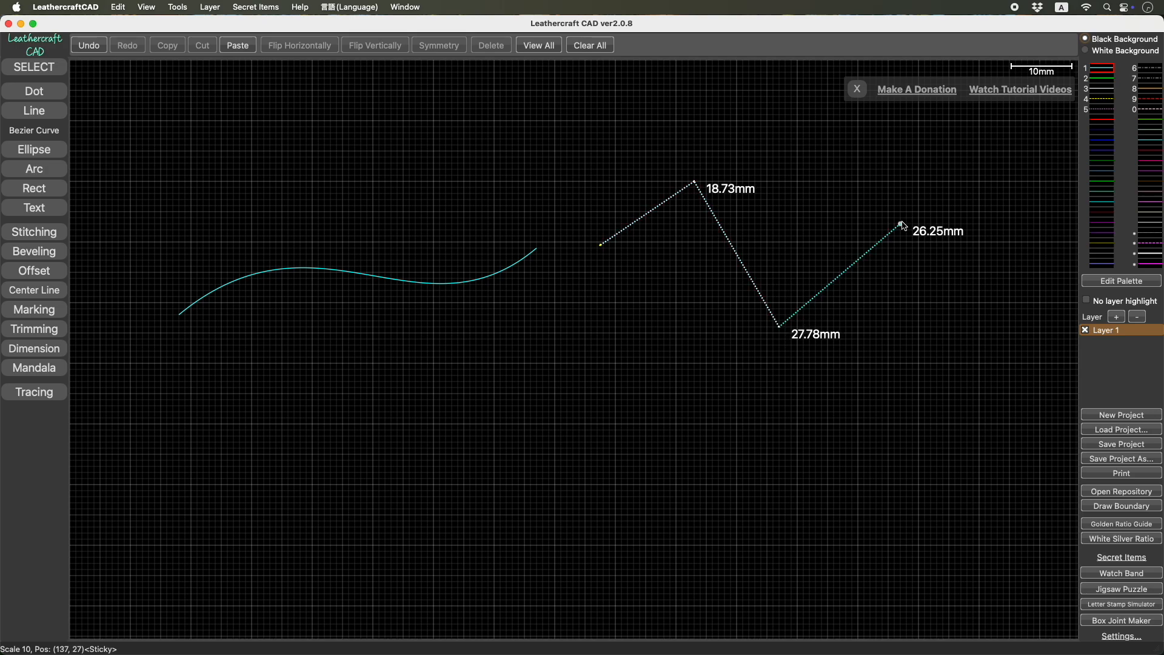
click(904, 222)
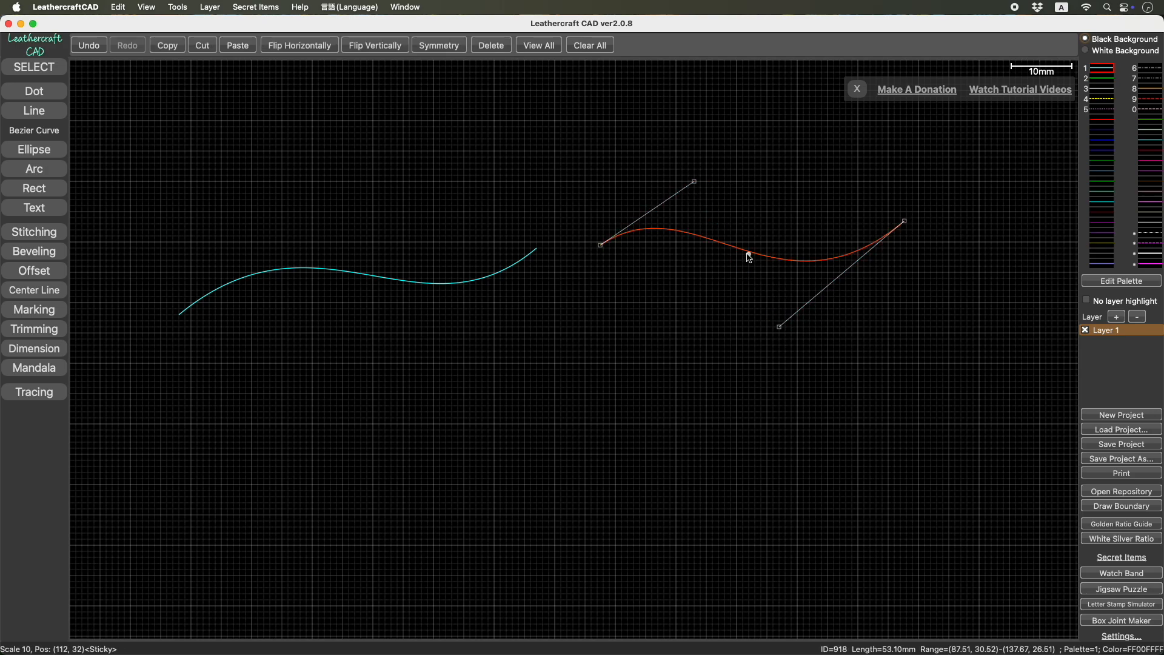
key(Escape)
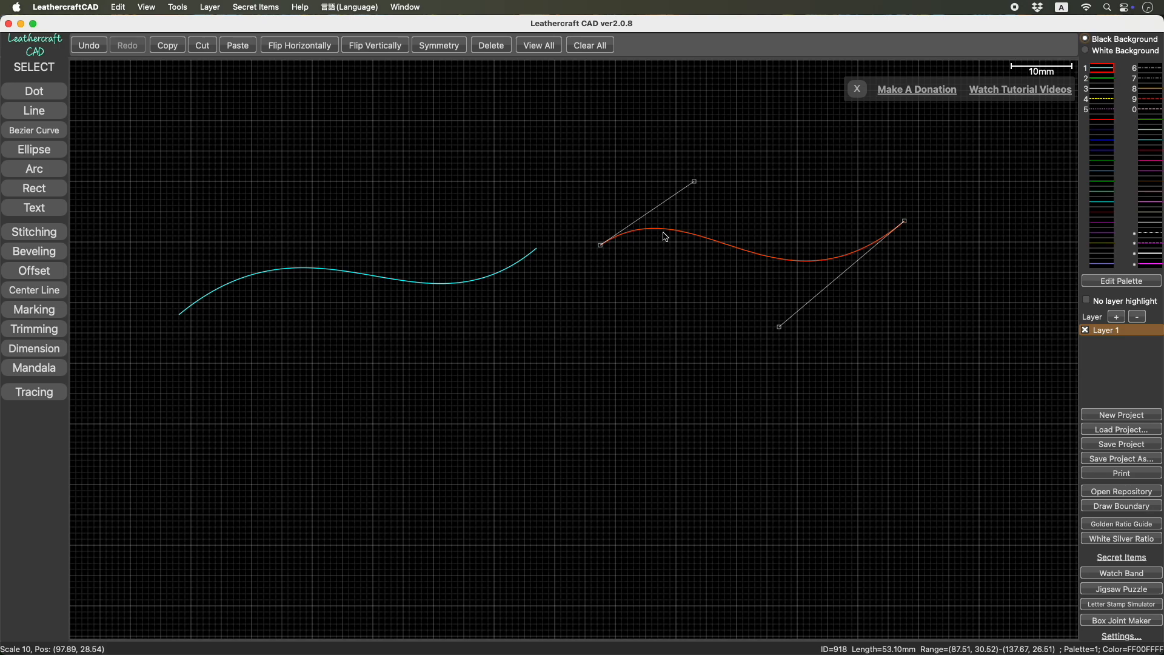
Move the second Bezier curve so its starting point snaps onto the end of the first curve
drag(663, 231, 652, 247)
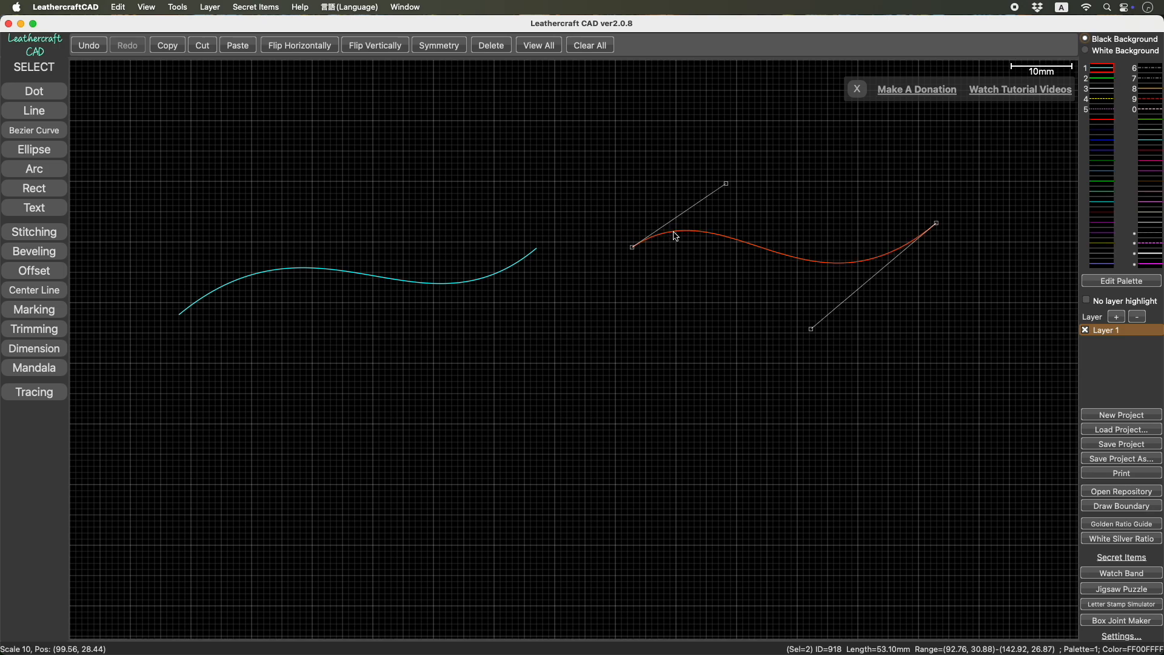
click(676, 235)
drag(676, 235, 581, 236)
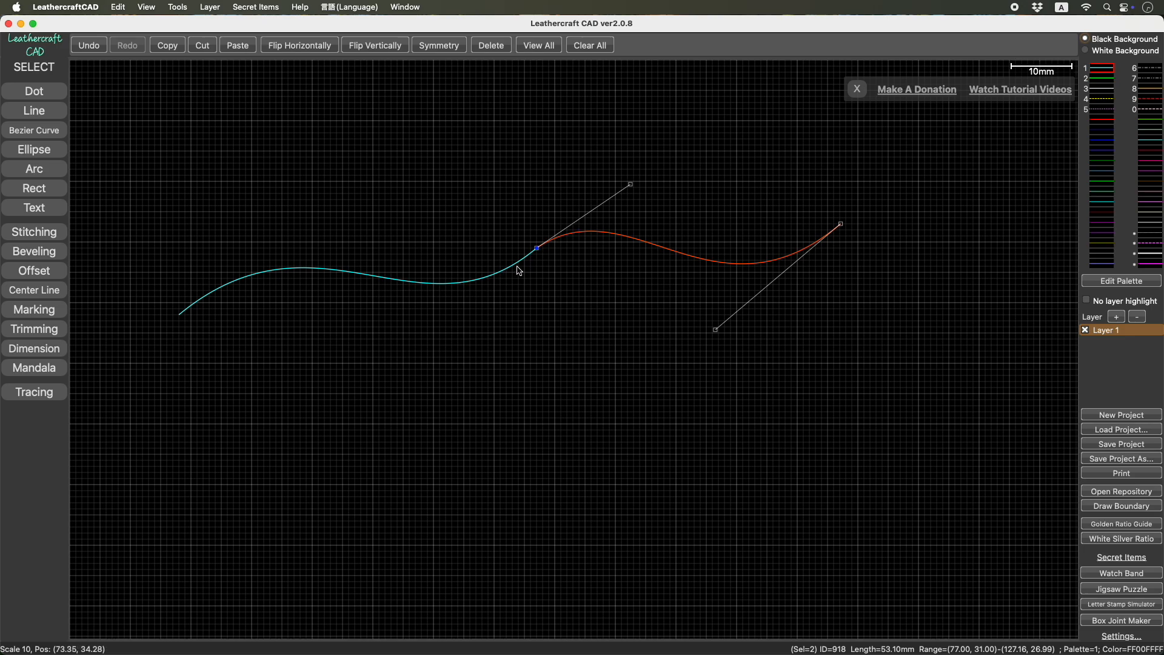
Select both joined Bezier curves and raise the upper control handle at their shared point to steepen the join
click(498, 279)
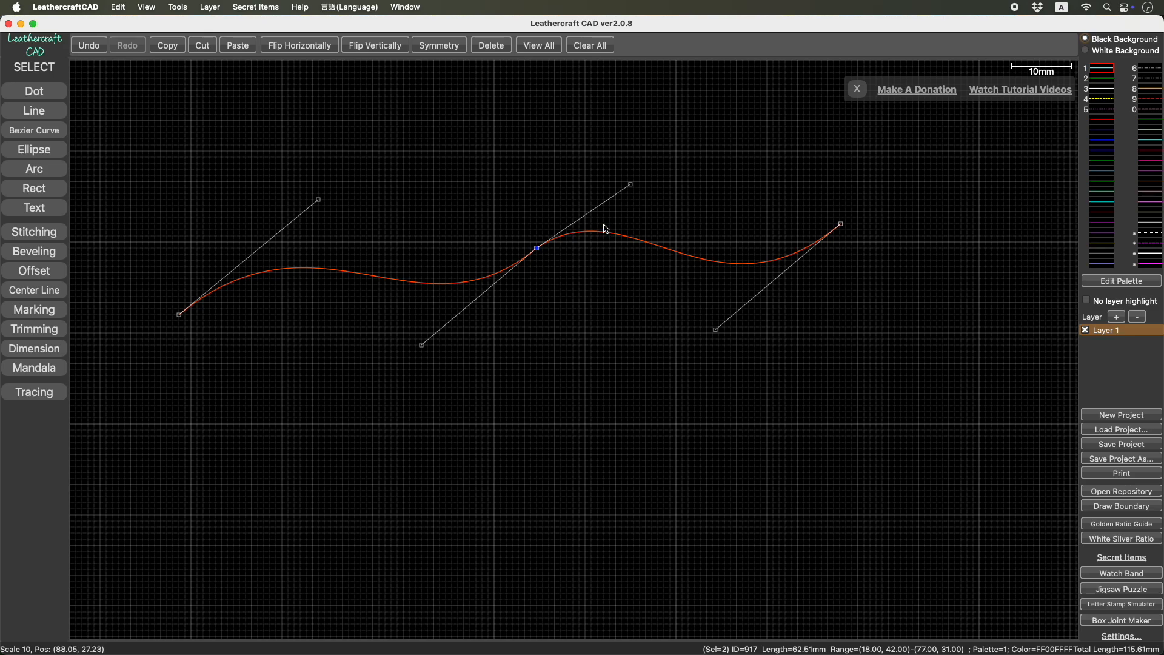
click(631, 186)
drag(632, 186, 636, 143)
click(655, 270)
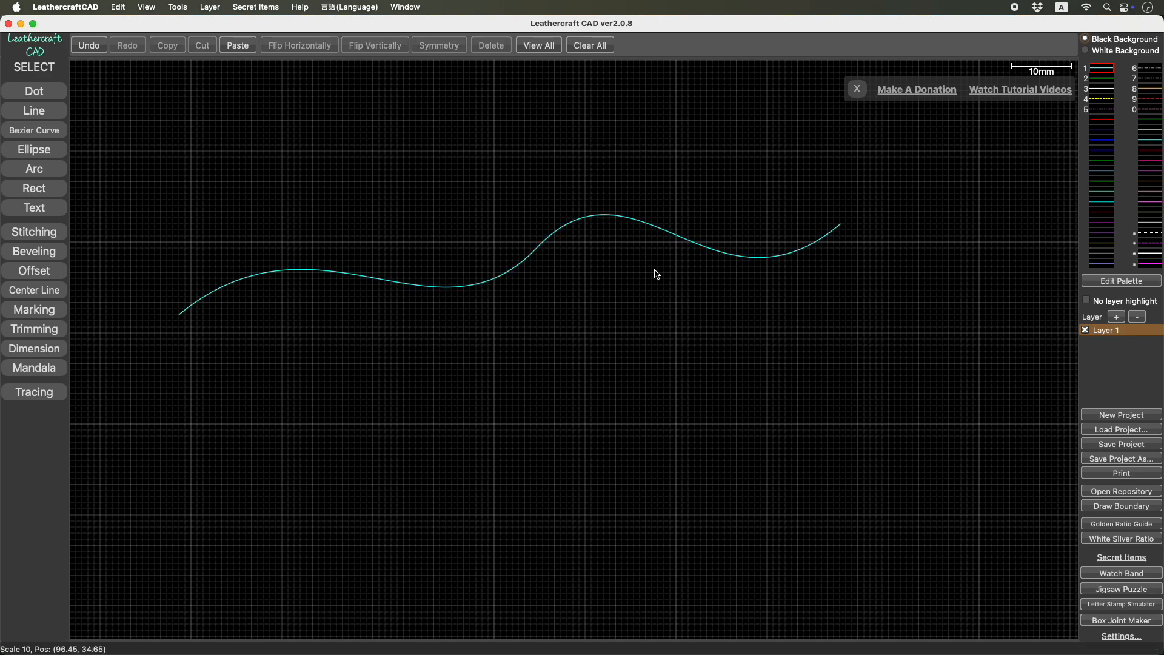
Pull the upper control handle at the curves' shared point down and outward to flatten the bend through the join
click(608, 217)
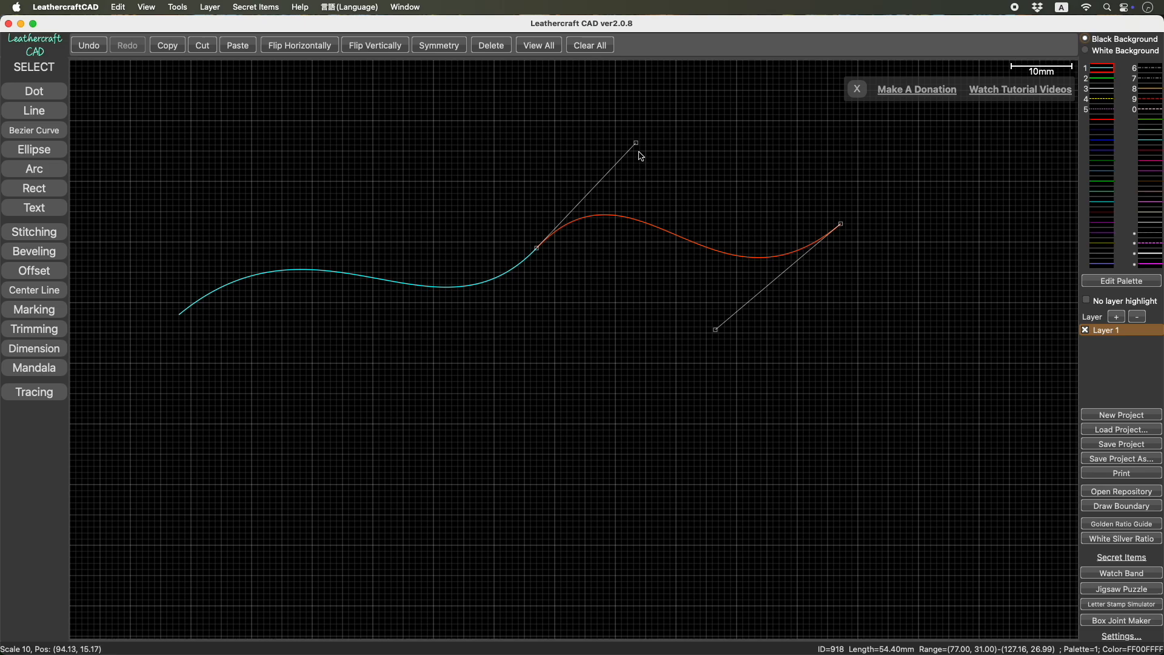
click(612, 240)
click(639, 225)
drag(637, 146, 667, 179)
click(672, 267)
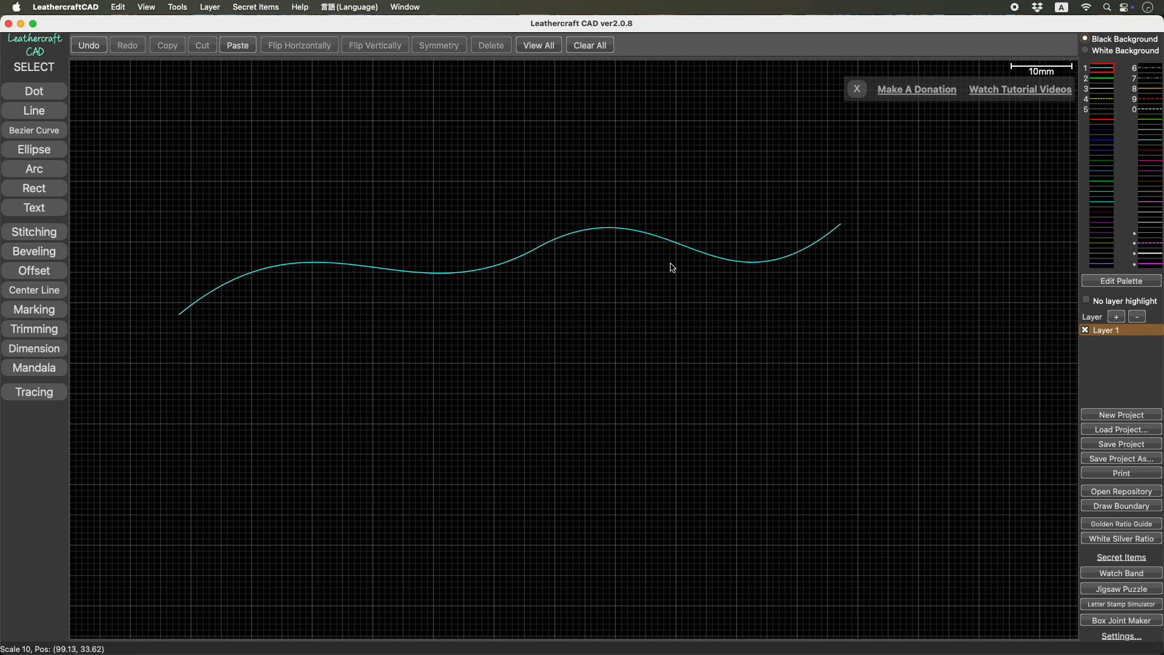
Select both joined Bezier curves and pull the lower control handle at their shared point down and outward to steepen the join
click(573, 239)
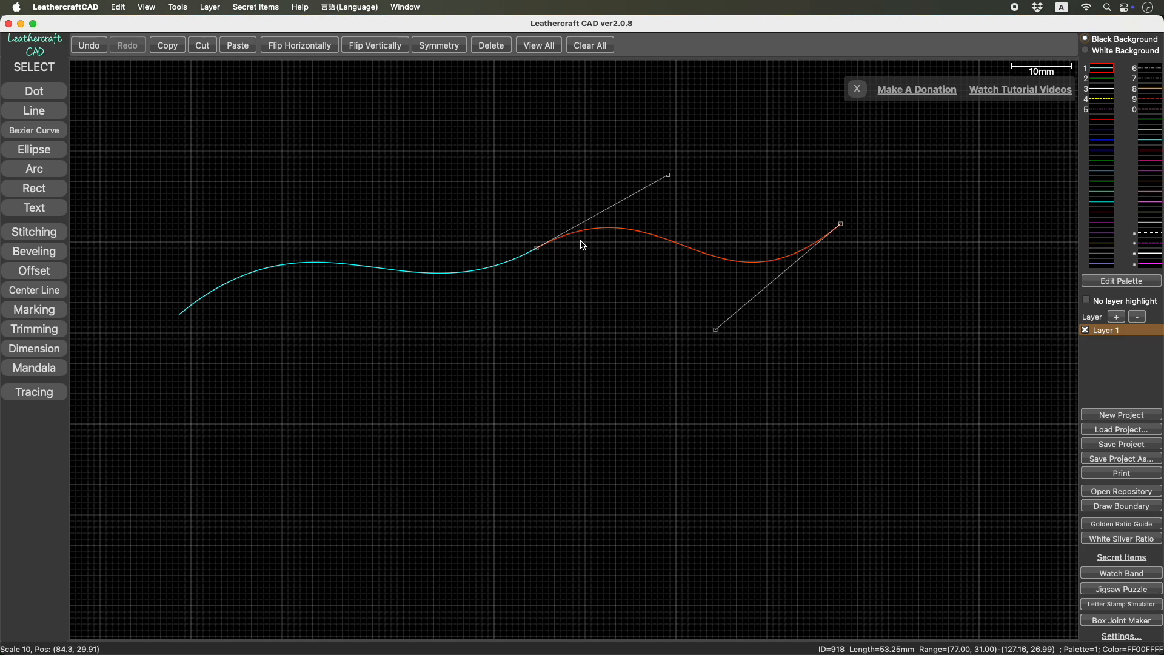
shift+click(505, 266)
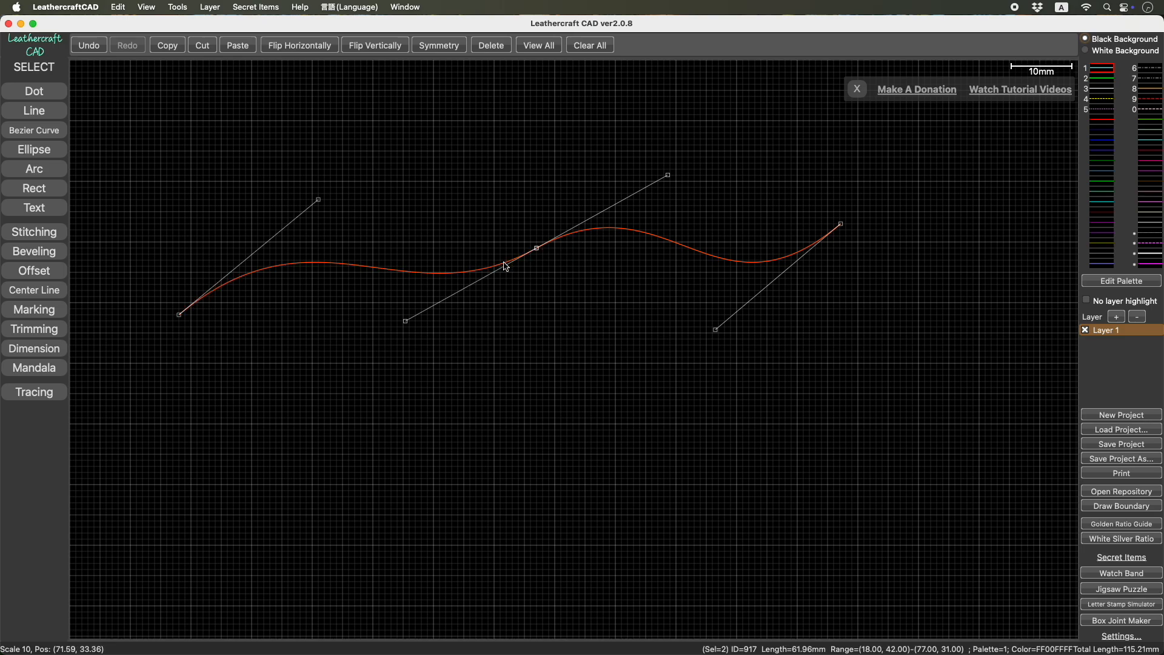
drag(405, 323, 375, 377)
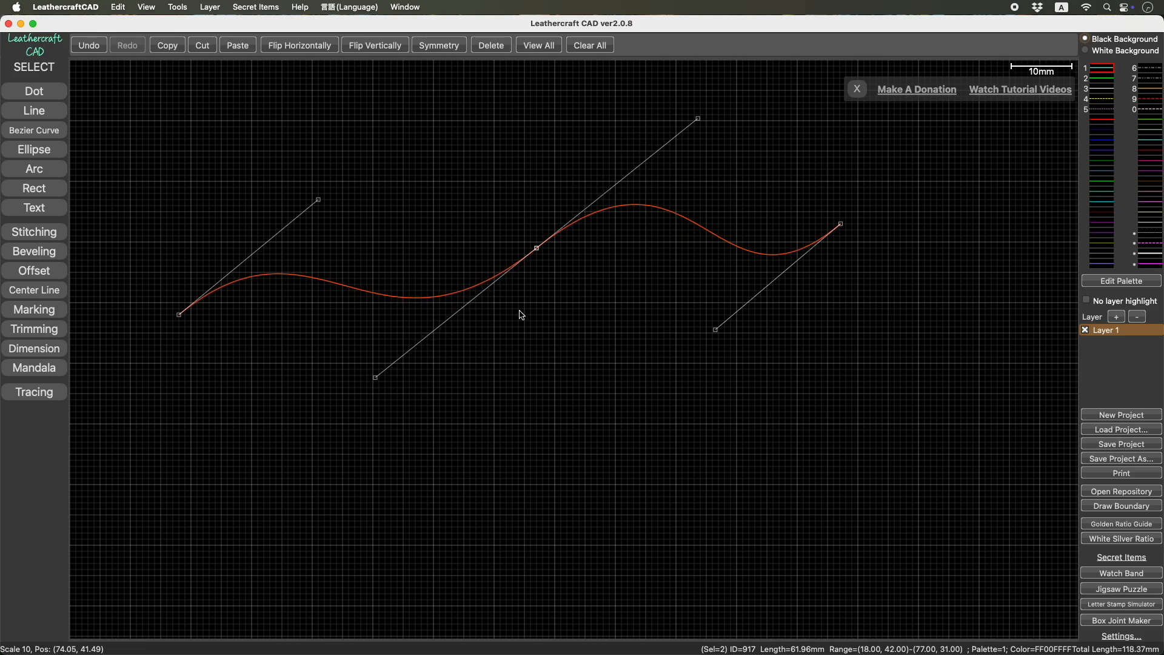
click(125, 144)
Draw a third S-shaped Bezier curve about 52 mm long downward from the shared point, and pull its starting handle down and outward
click(34, 131)
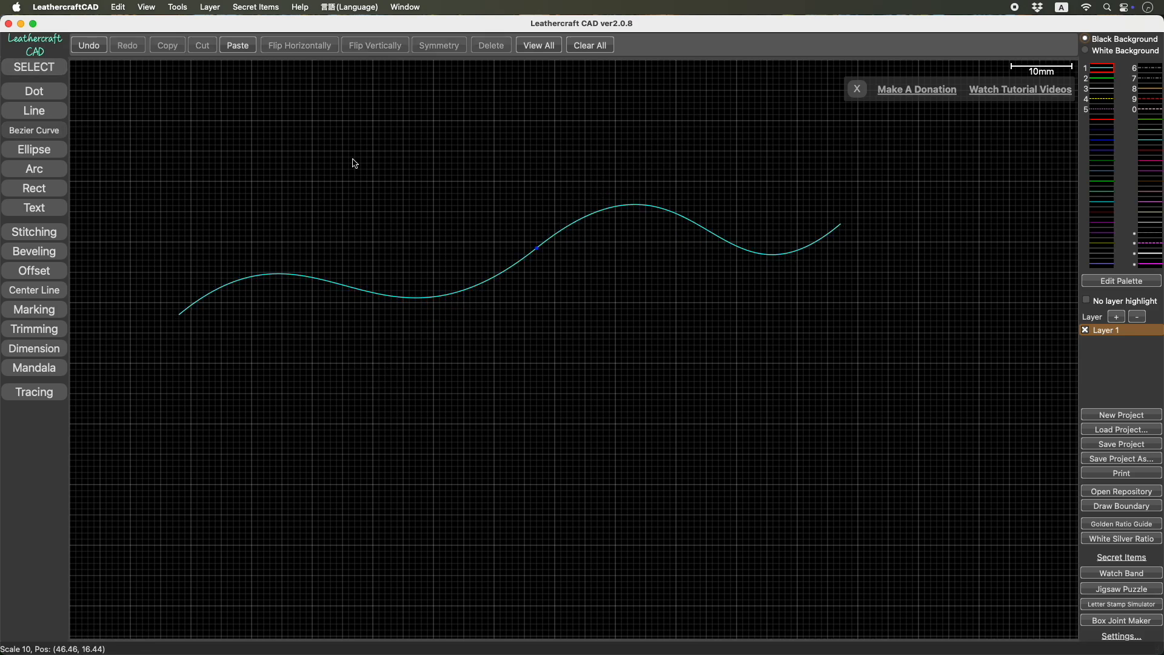
click(536, 249)
click(512, 368)
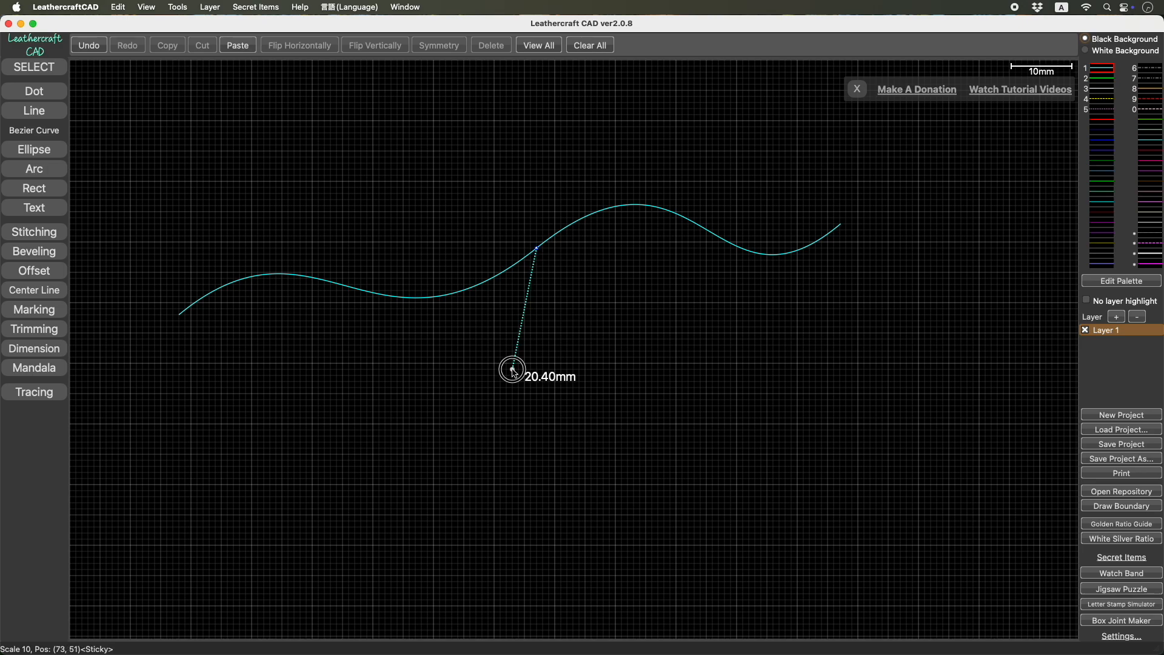
click(606, 397)
click(471, 539)
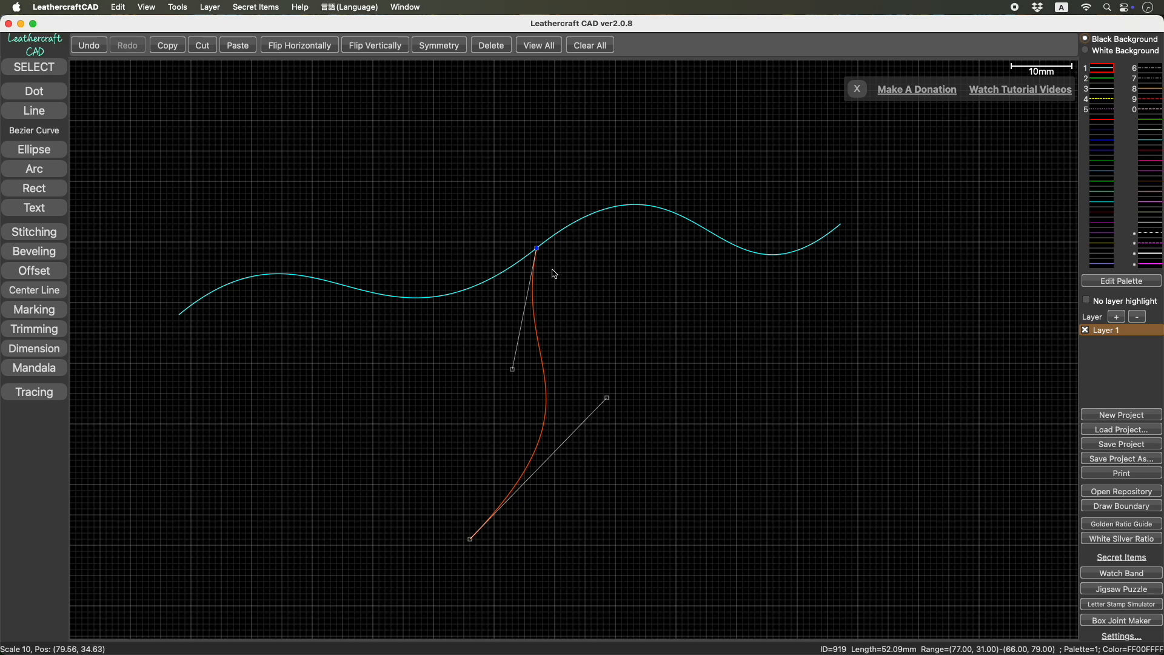
drag(514, 373, 463, 412)
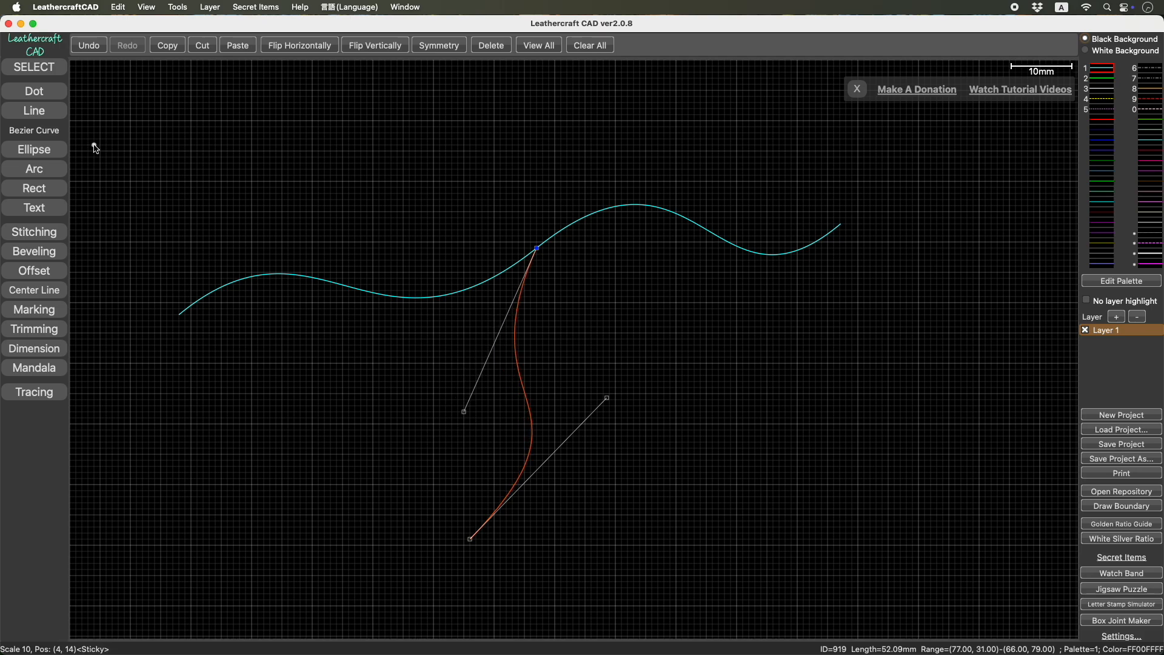
Select the downward branch together with the second curve and pull the branch's handle at the shared point outward to smooth their join
click(50, 69)
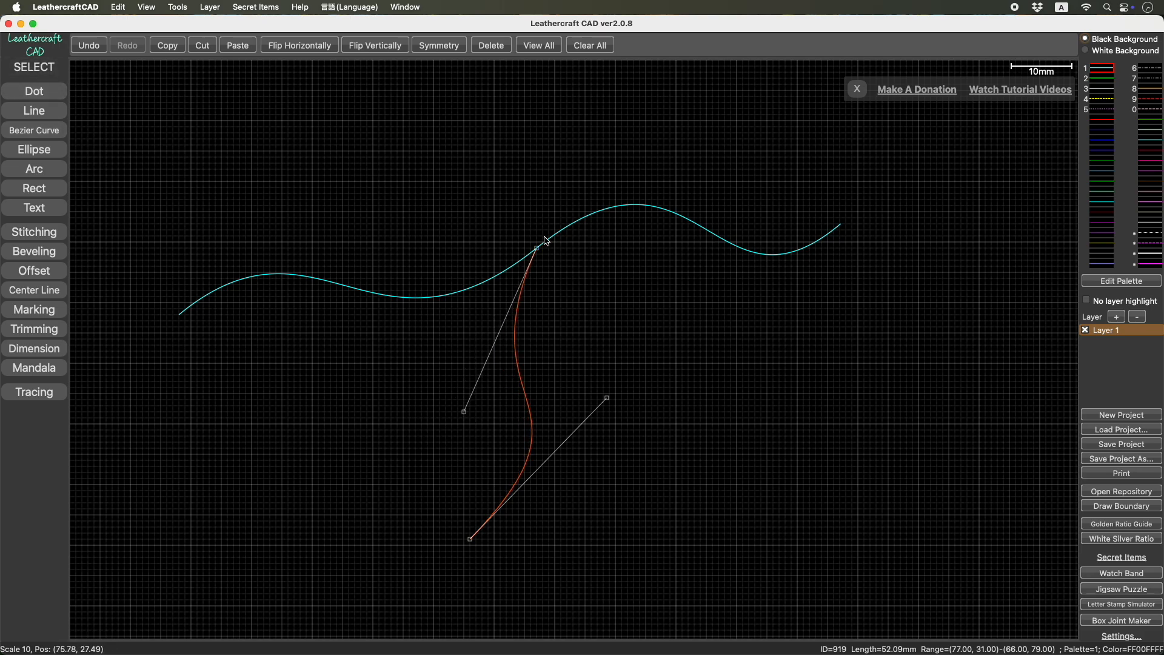
shift+click(568, 229)
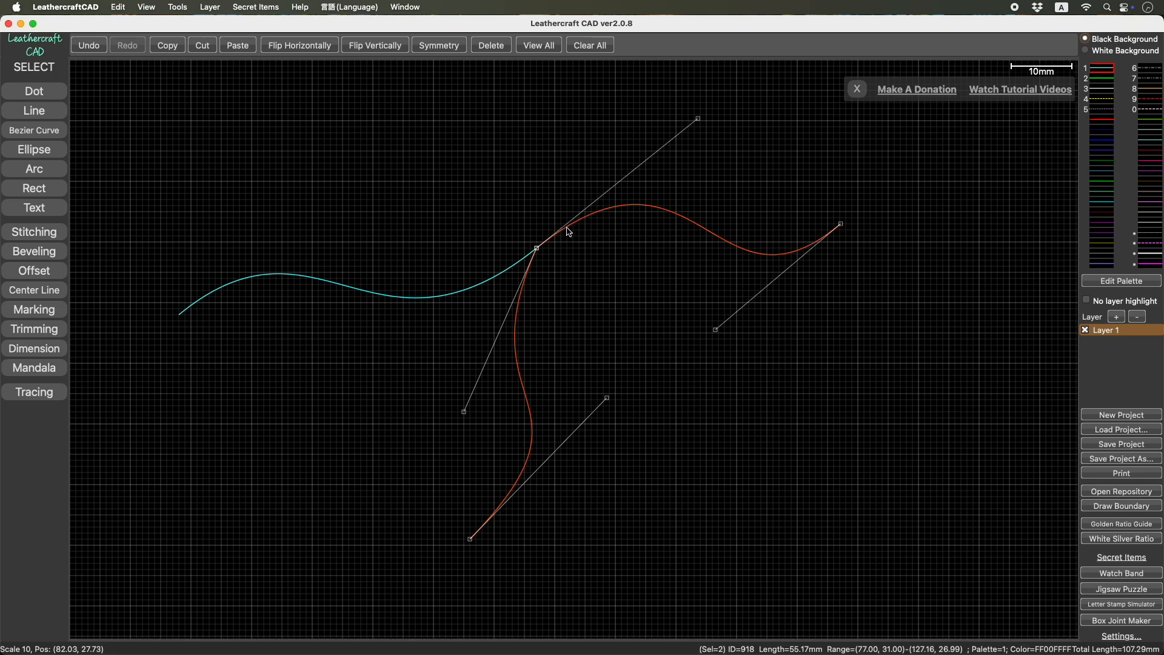
drag(464, 412, 433, 431)
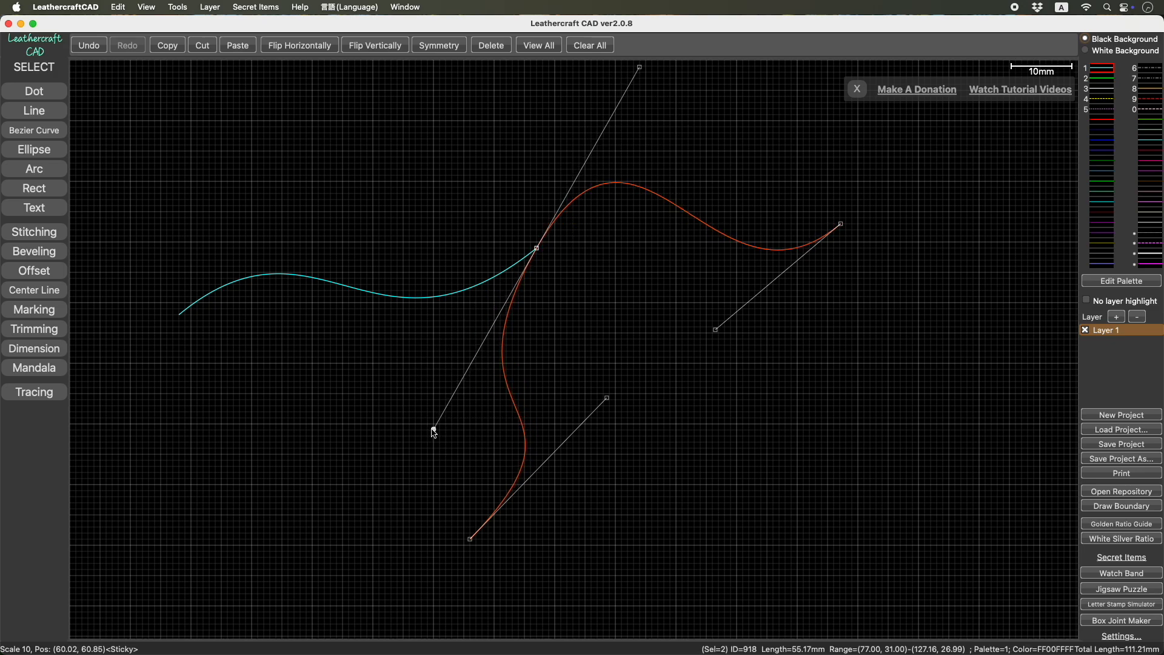
click(497, 278)
Select the first and second curves and lower the upper control handle at their shared point to smooth the join between them
click(596, 197)
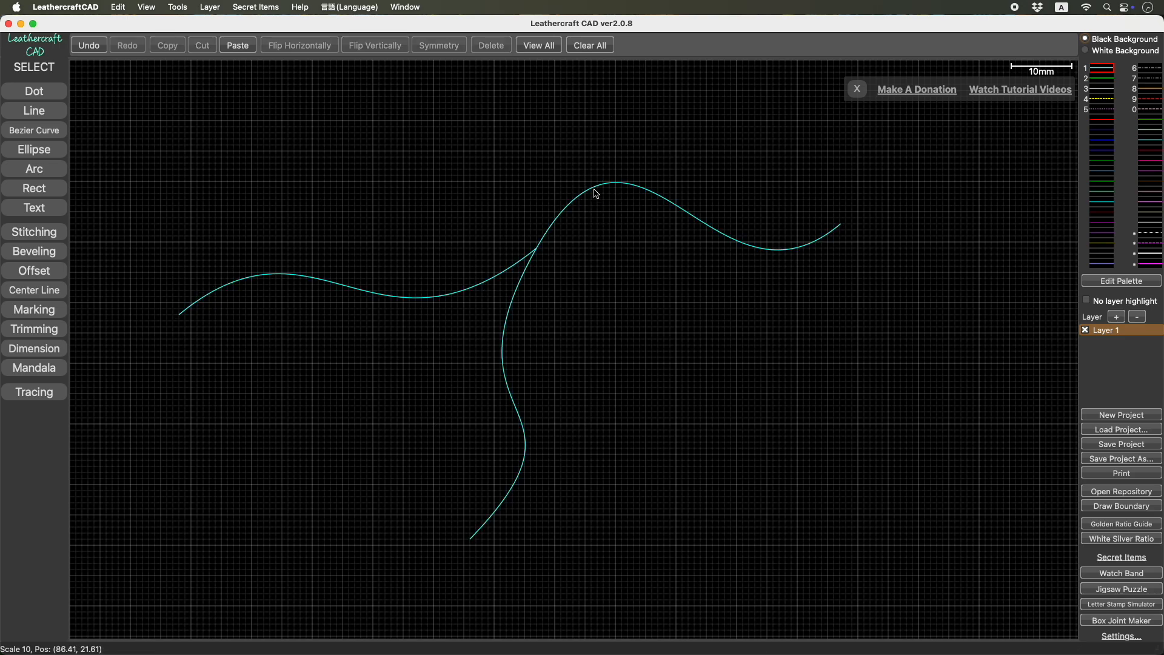
click(592, 192)
shift+click(472, 290)
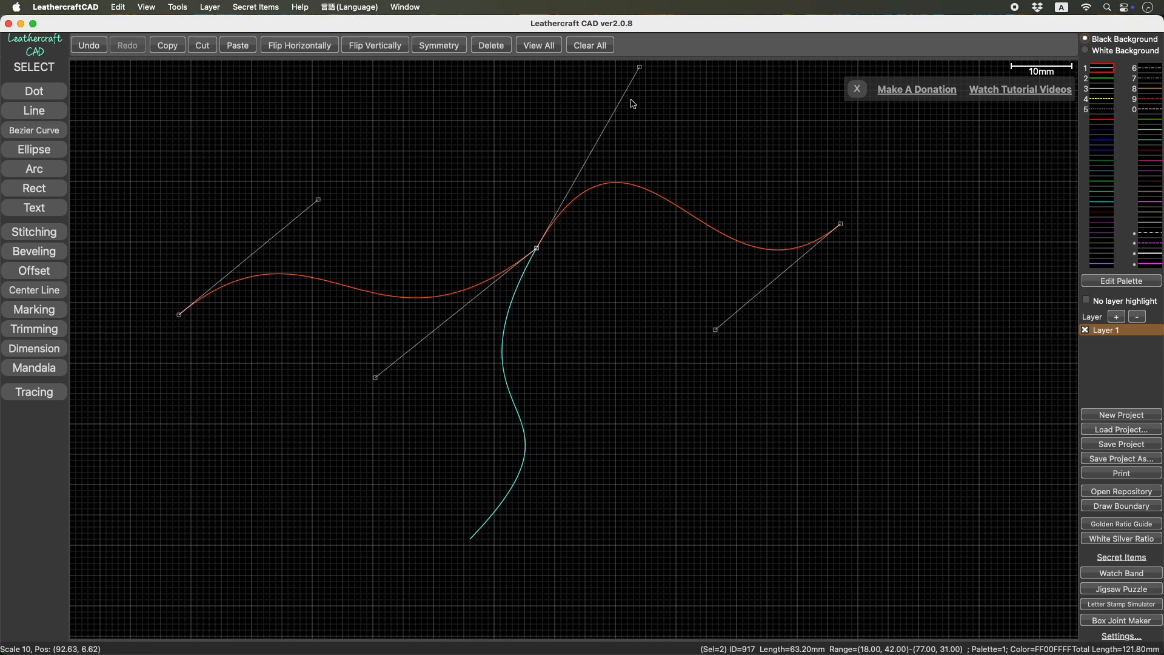
drag(641, 68, 694, 135)
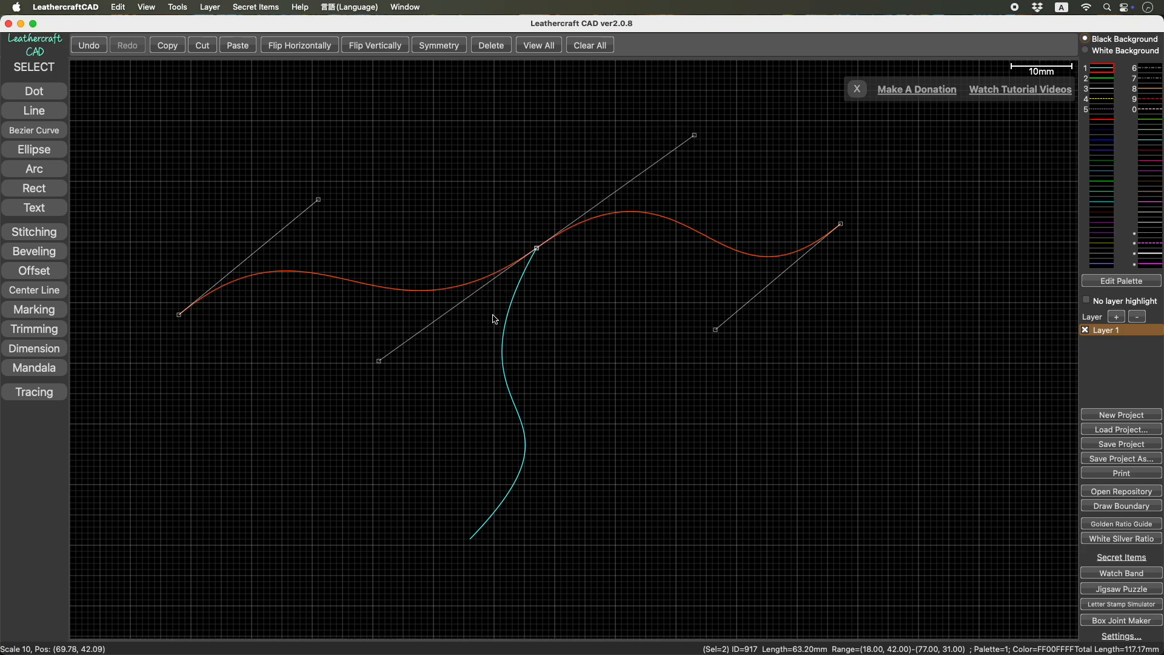
Delete the downward branch curve and nudge the first curve's handle at the shared point slightly inward and down
click(511, 338)
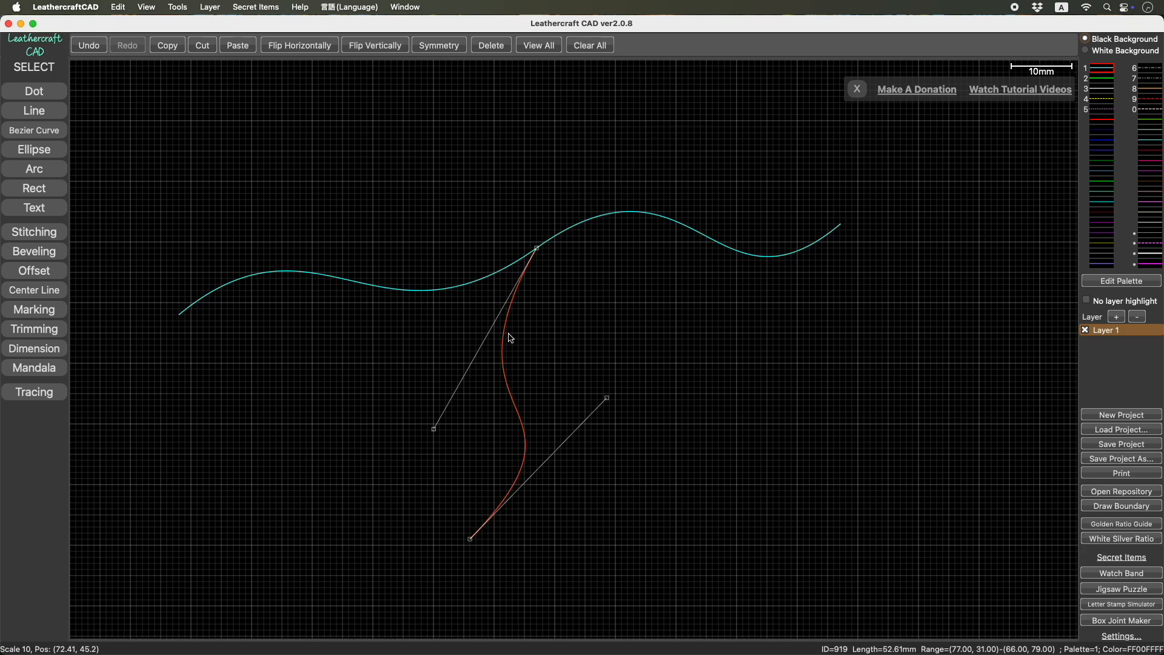
key(Delete)
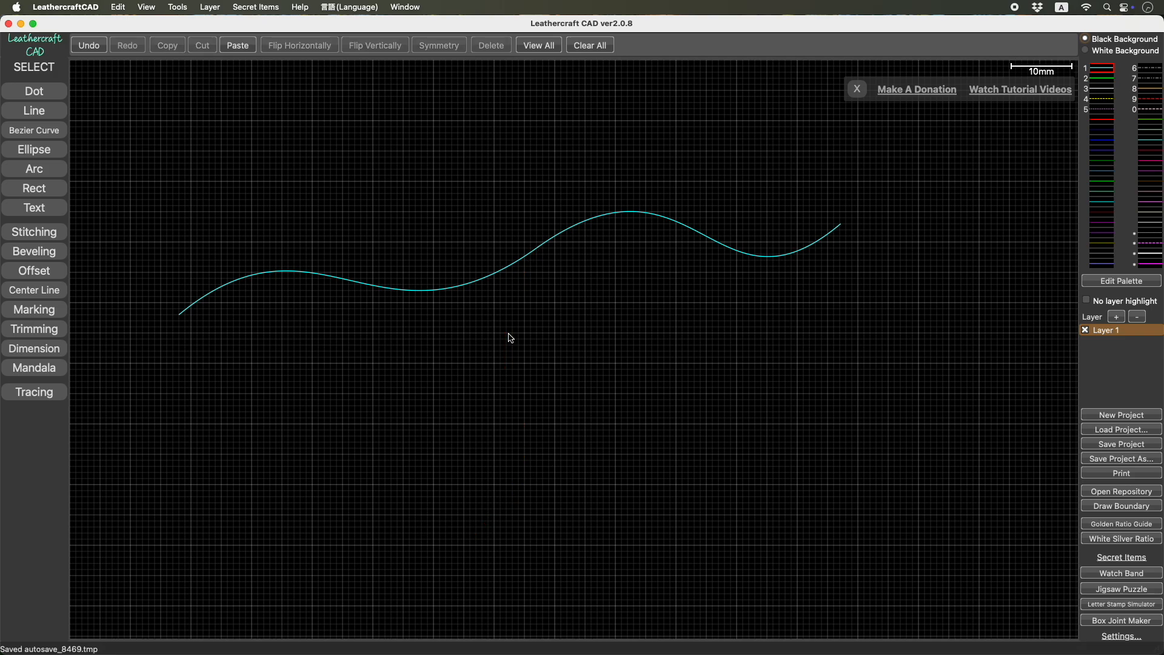
click(497, 276)
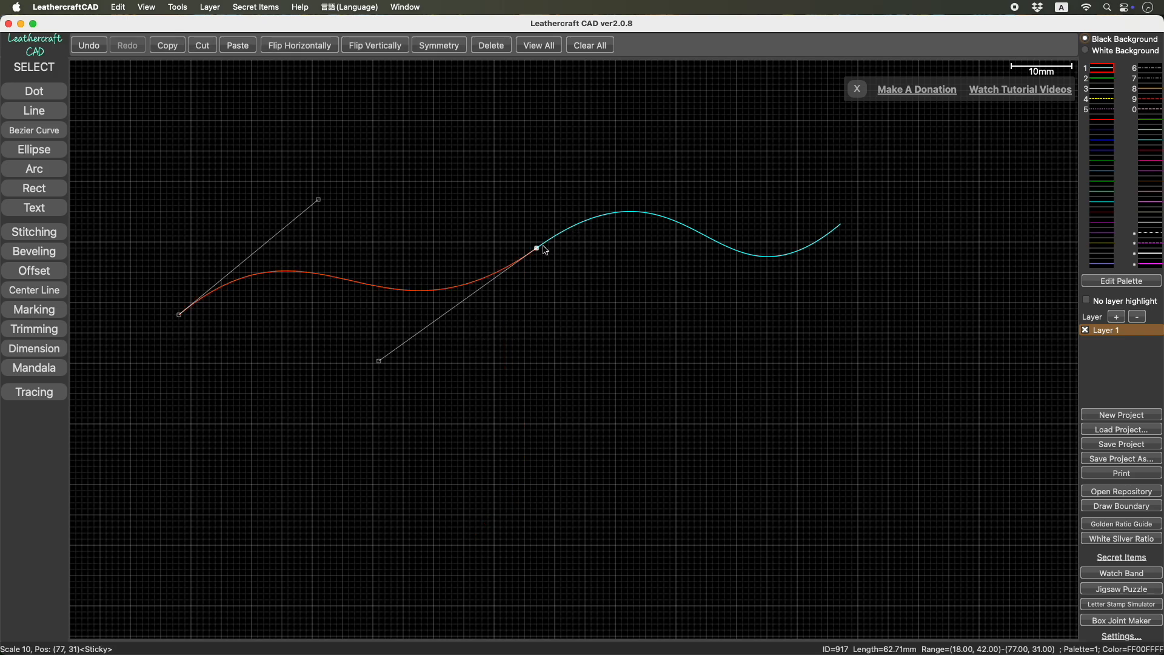
click(379, 362)
mouse_move(379, 362)
mouse_down()
mouse_move(449, 328)
mouse_move(413, 330)
mouse_move(460, 340)
mouse_move(388, 367)
mouse_up()
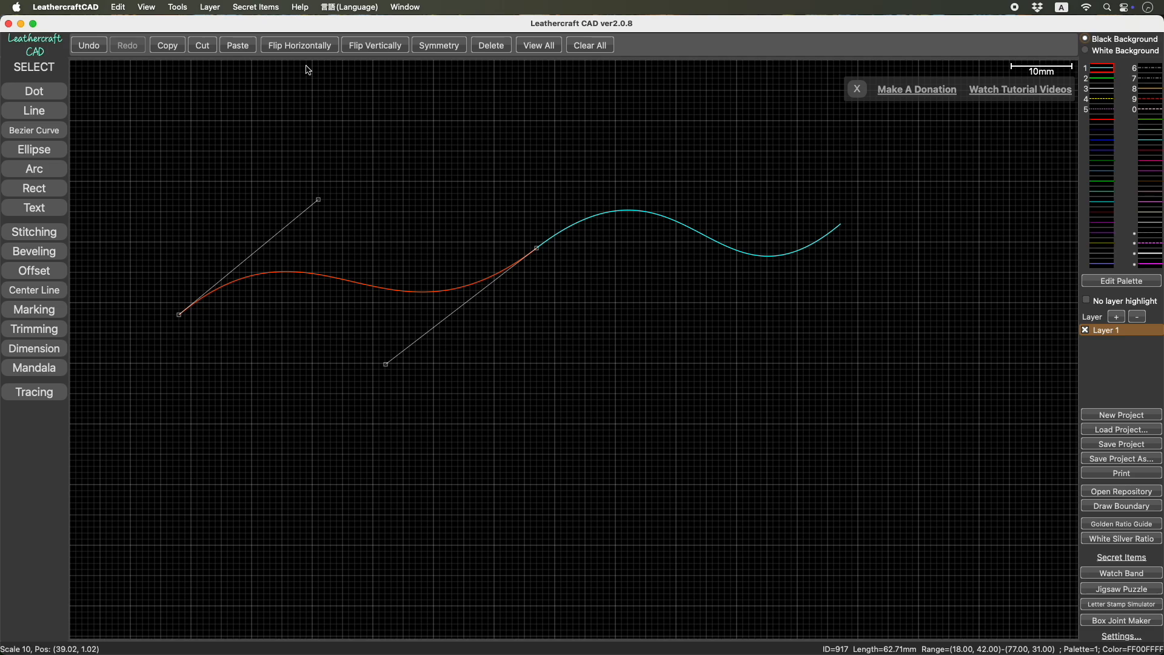
Open the demo project without saving the changes to the current project
click(300, 7)
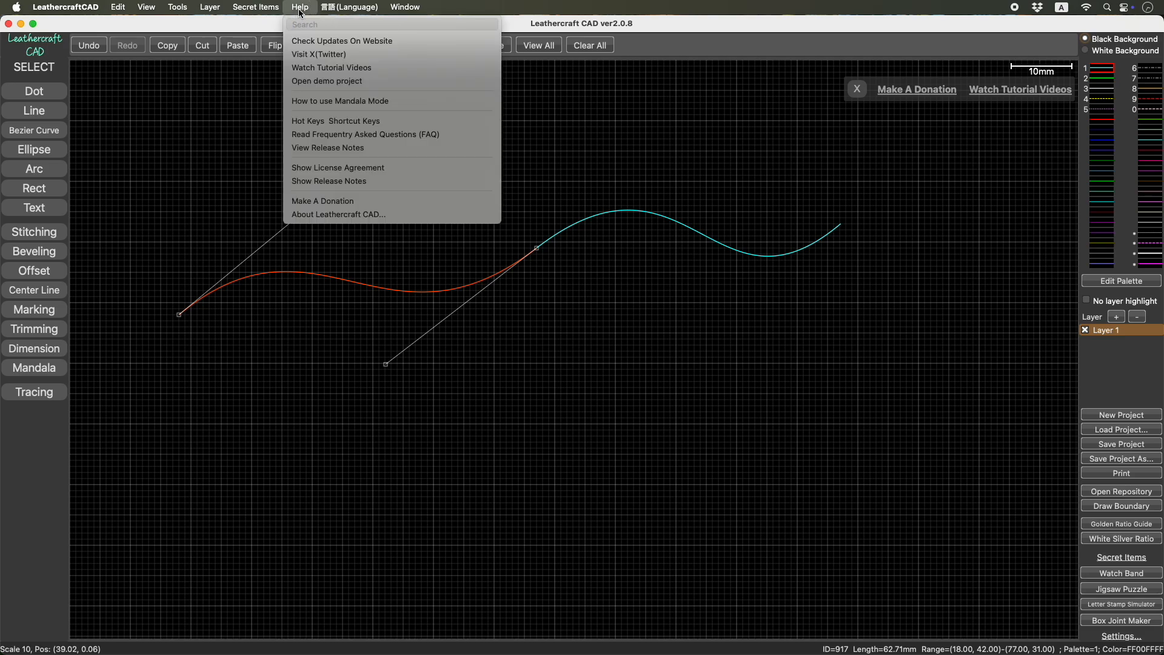
click(328, 81)
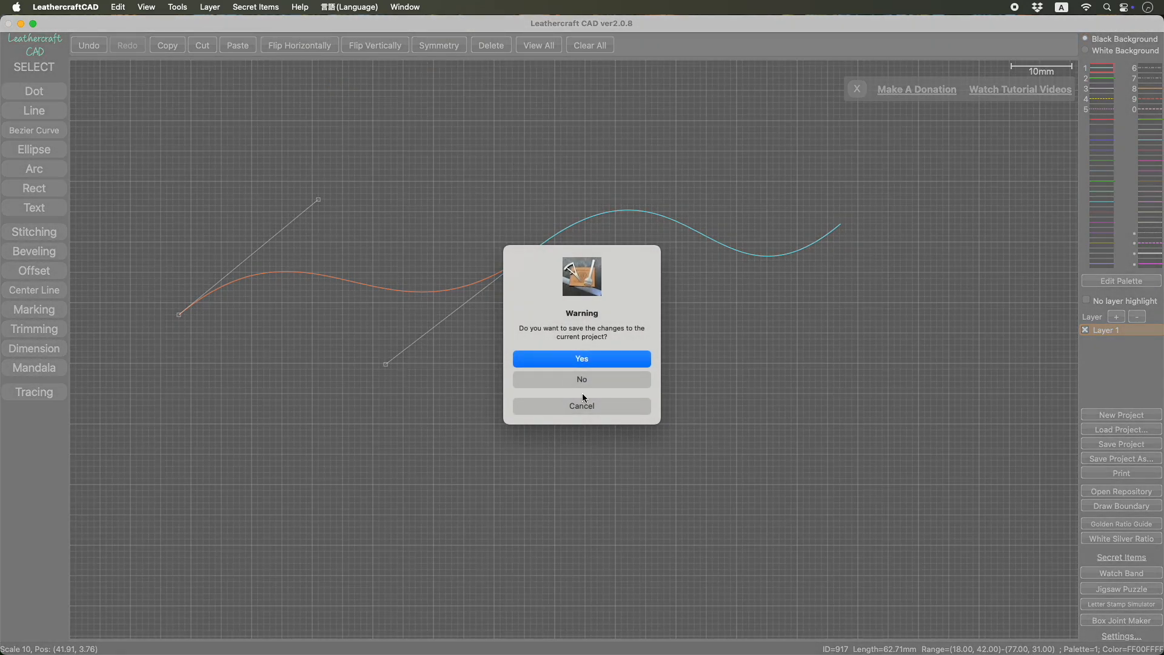
click(582, 380)
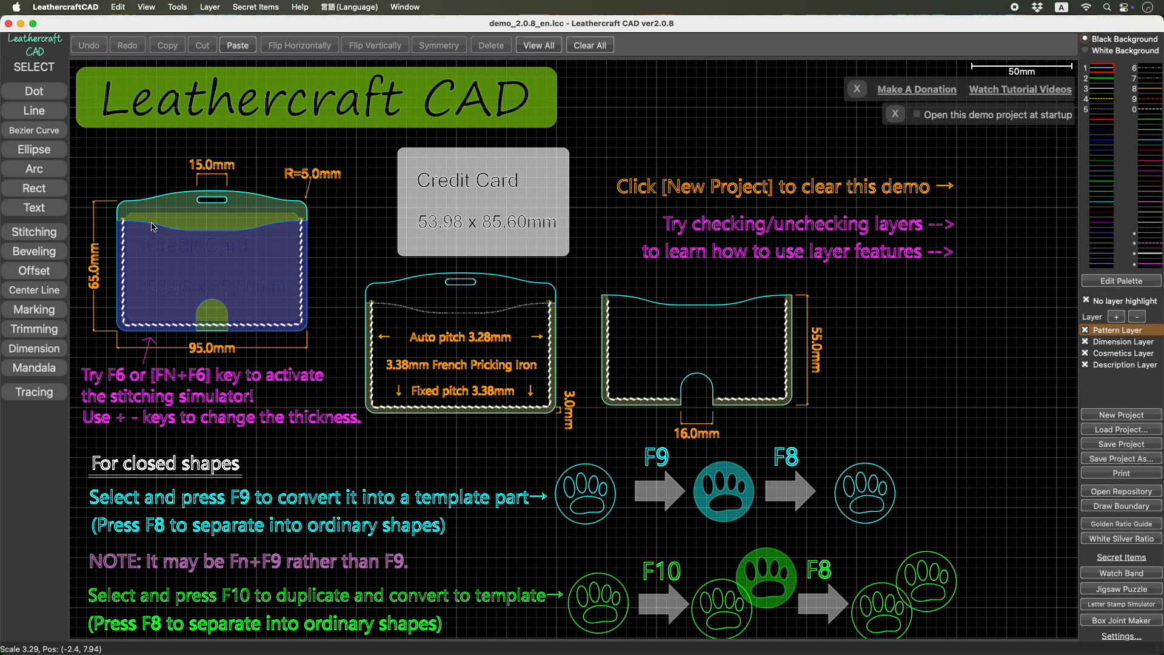
Show only the Pattern Layer, hiding the Dimension, Cosmetics and Description layers
scroll(154, 226, down, 2)
scroll(153, 226, up, 5)
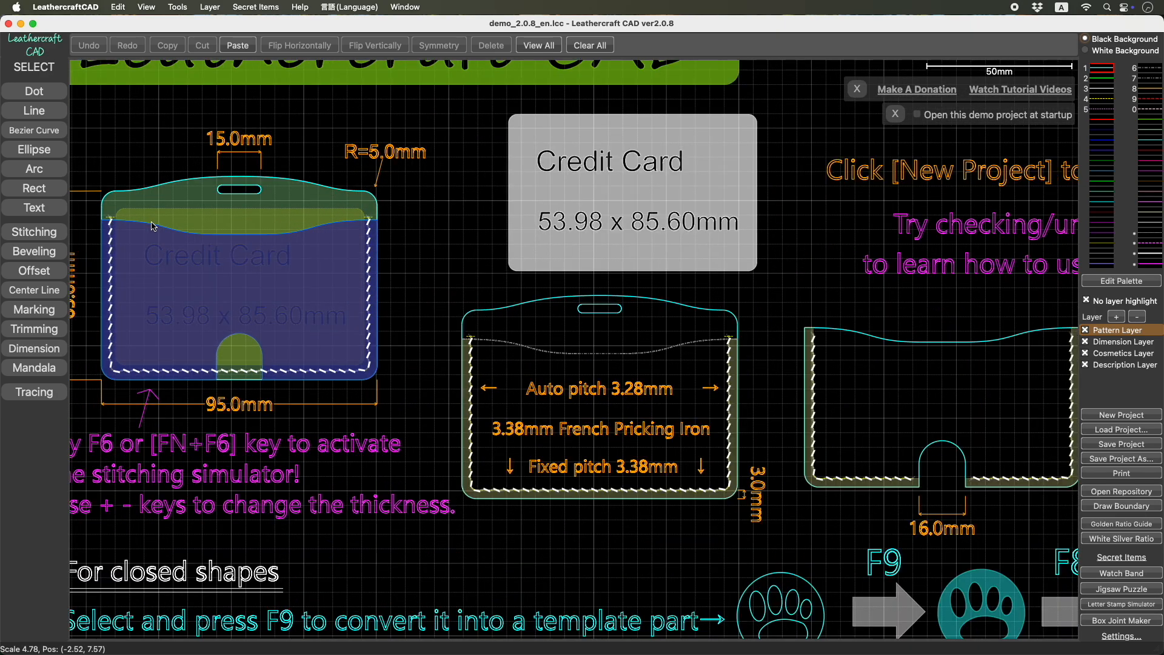
right_drag(111, 140, 175, 162)
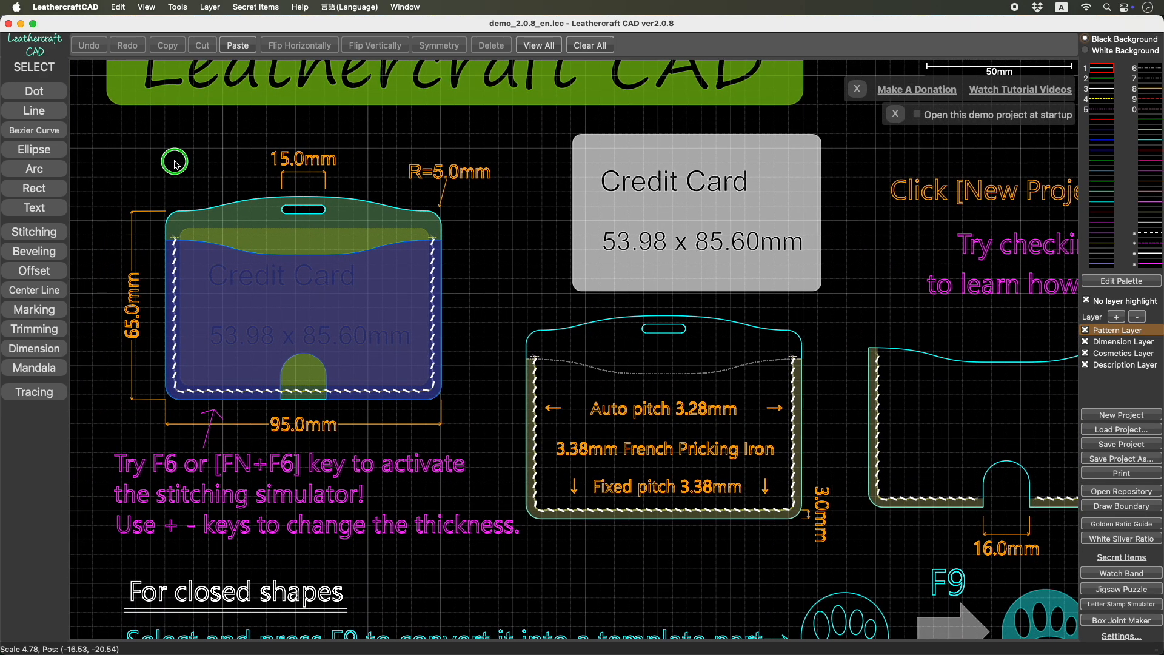
right_drag(175, 161, 174, 151)
scroll(419, 248, right, 3)
scroll(419, 249, down, 2)
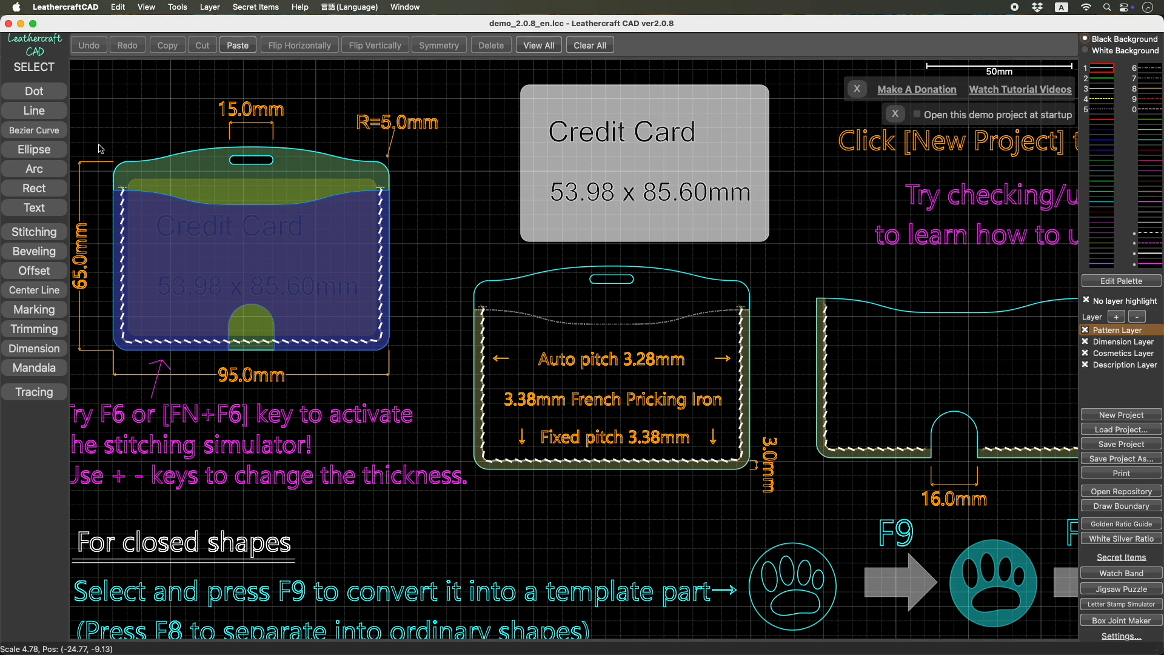
right_click(1128, 334)
click(1089, 435)
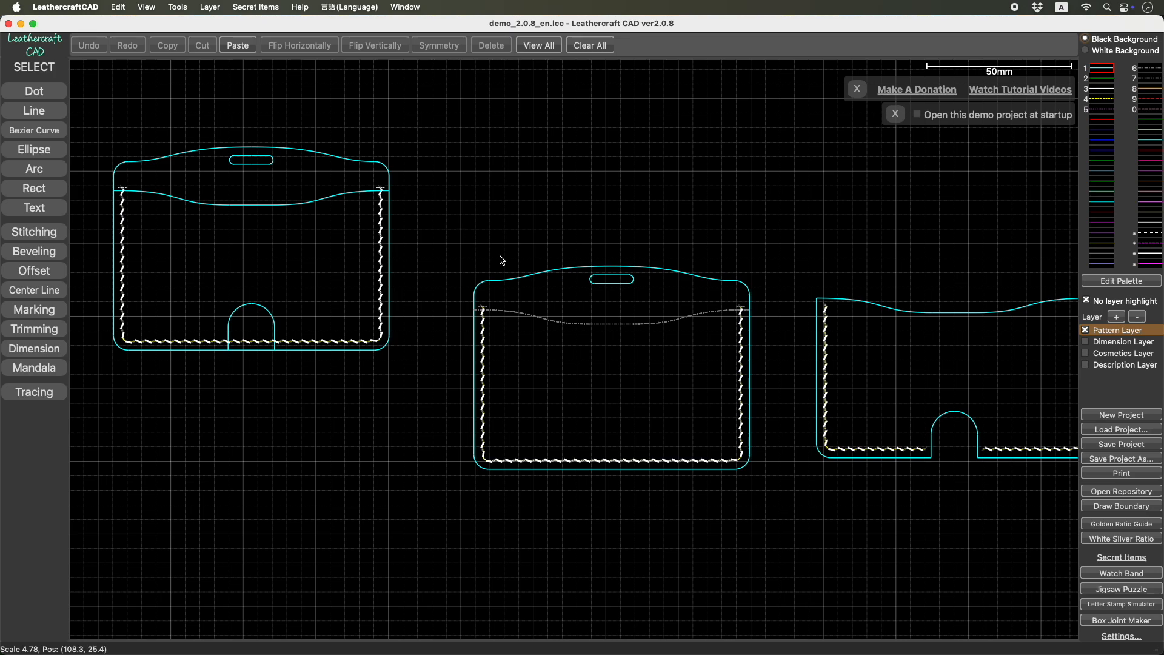
Create a template part from the middle card holder's outer outline alone, without including its slot
click(545, 276)
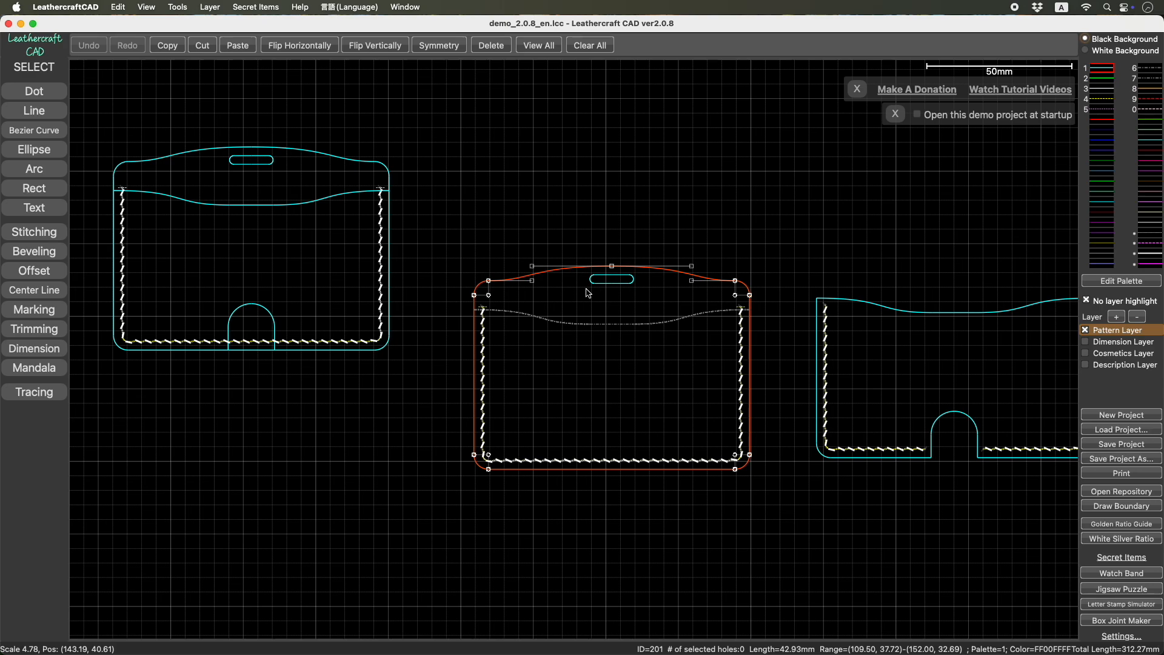
key(f)
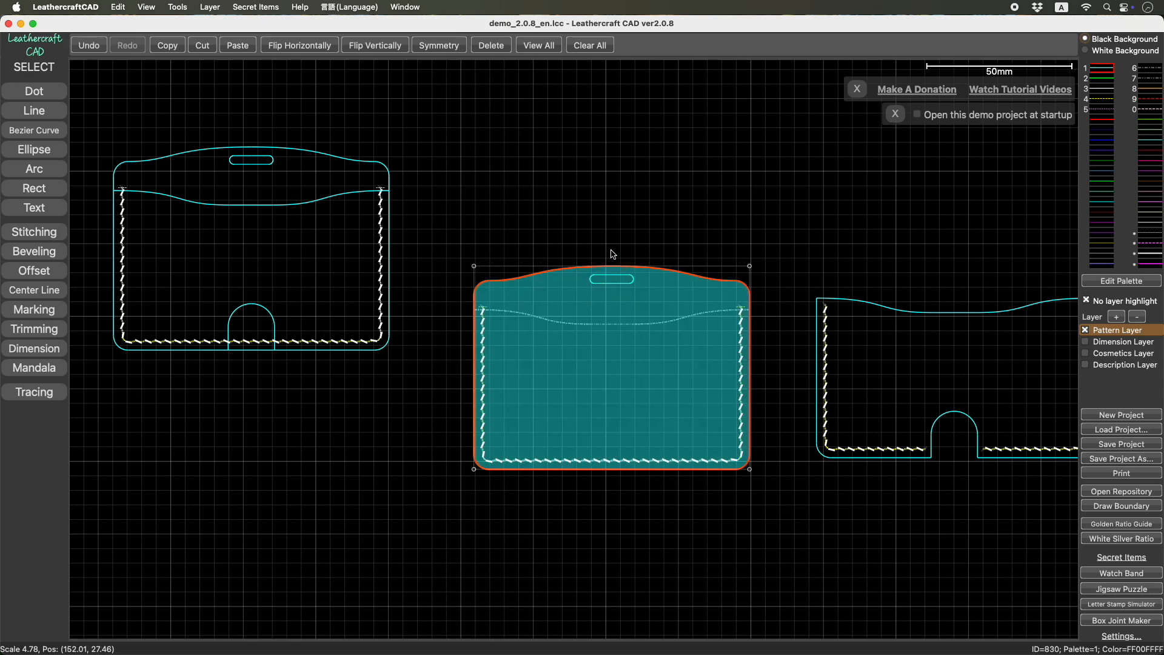
click(470, 241)
Duplicate the middle card holder's outer outline together with its slot as a template part with a cut-out, and move it down off the original
click(528, 279)
double_click(526, 276)
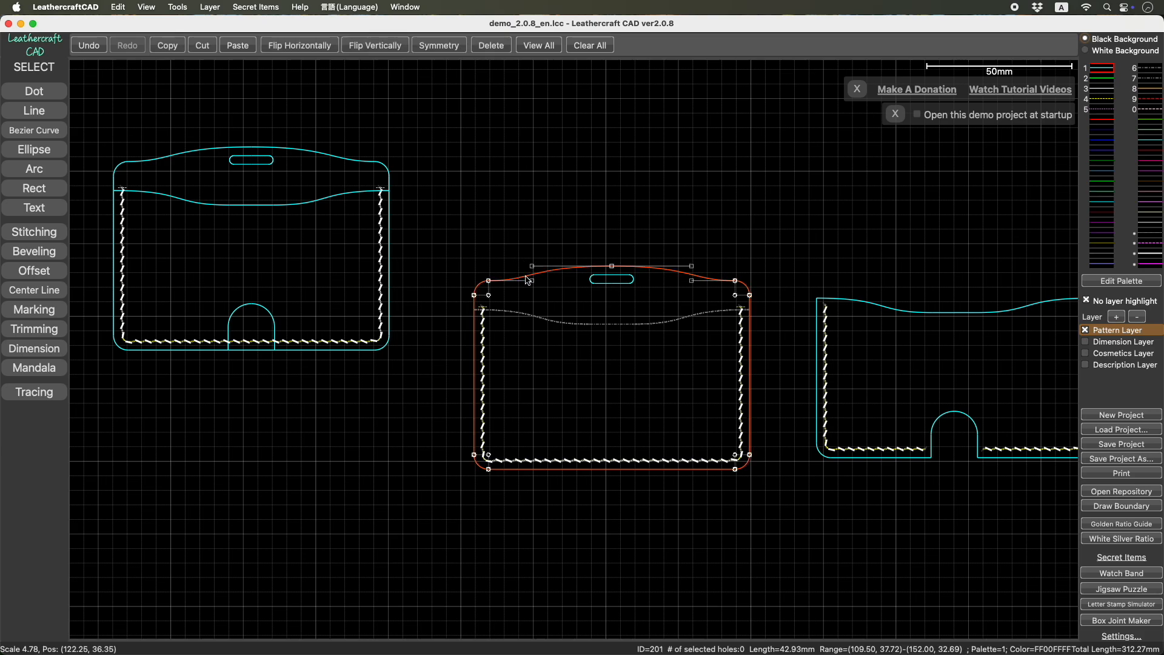
double_click(610, 284)
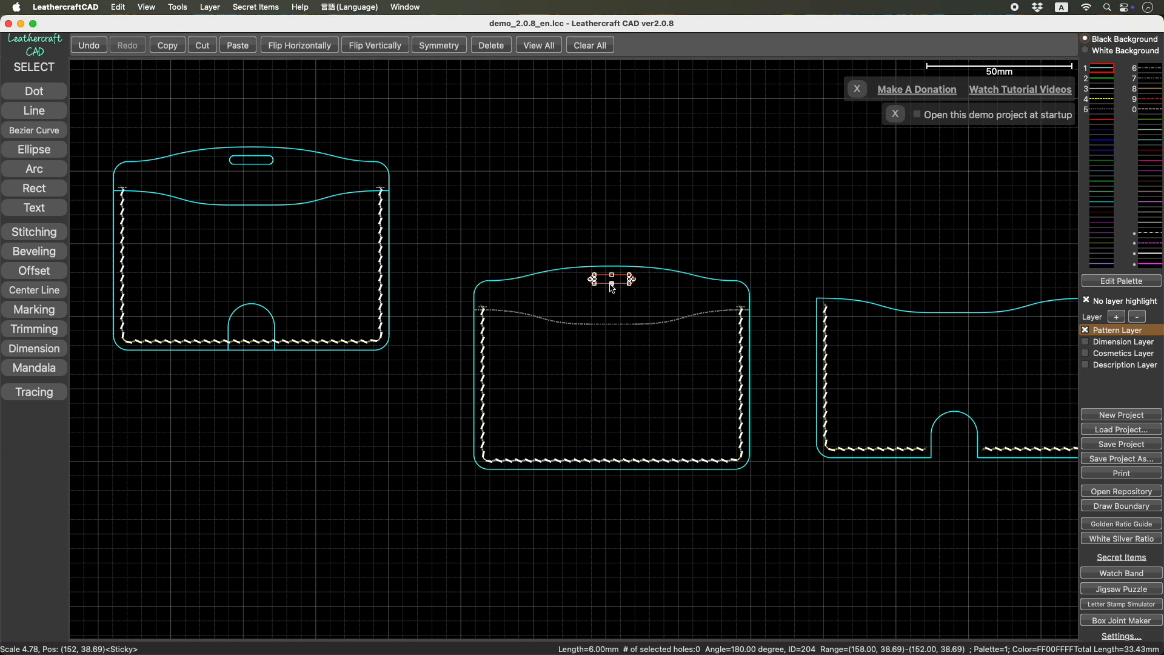
shift+click(549, 274)
shift+double_click(549, 275)
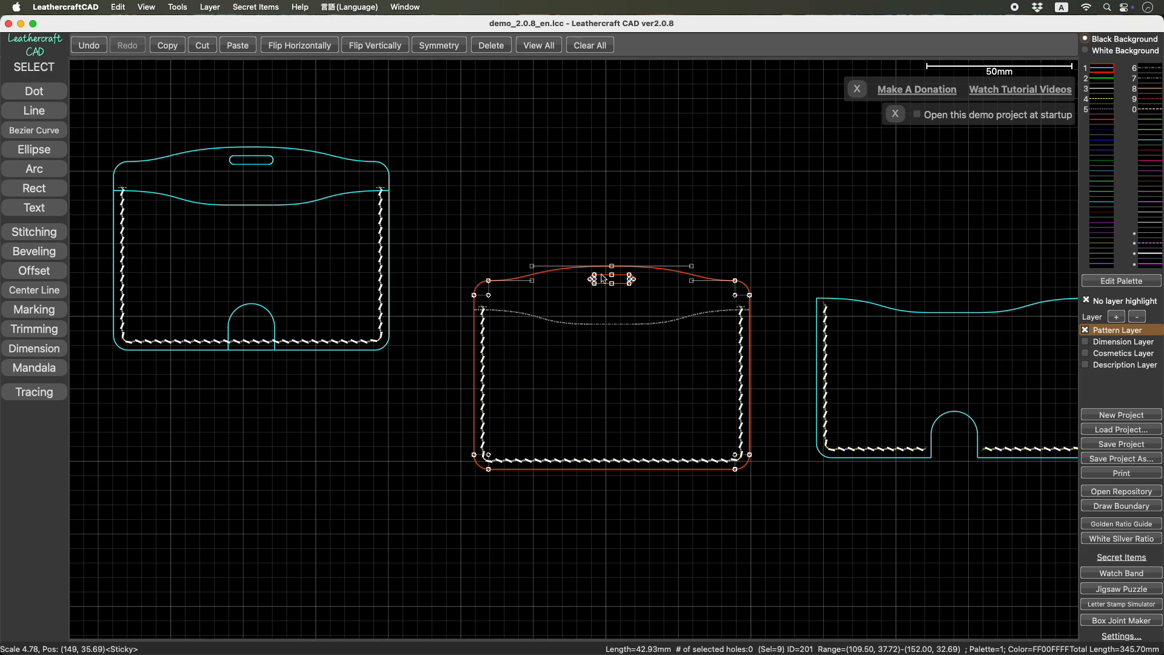
key(f)
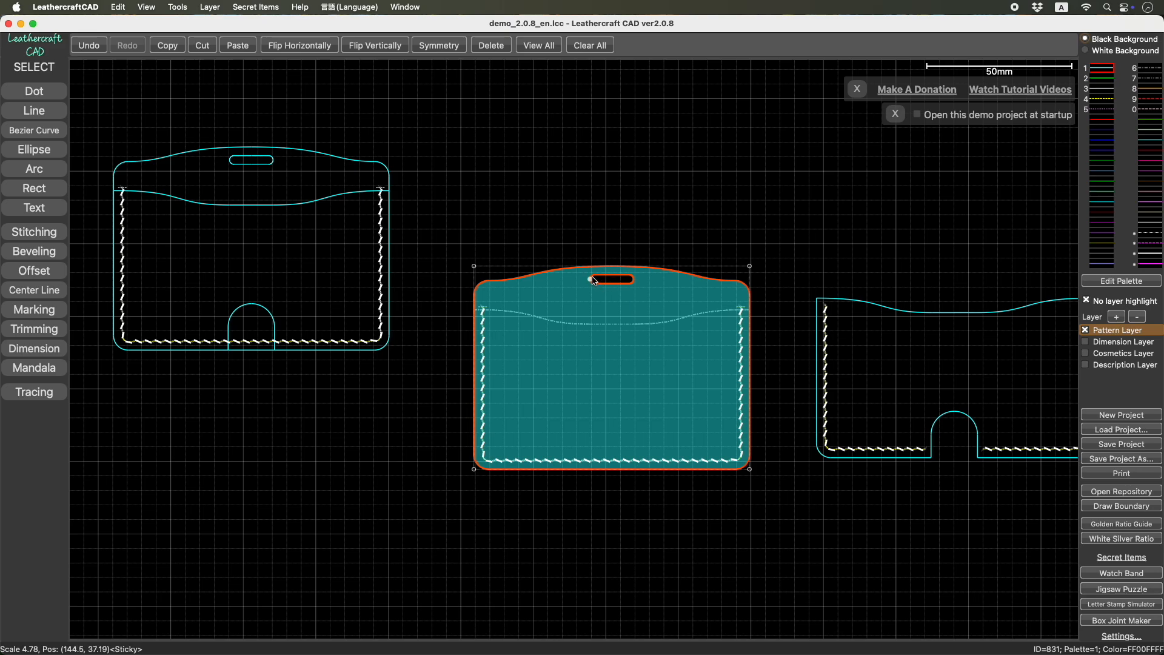
click(714, 247)
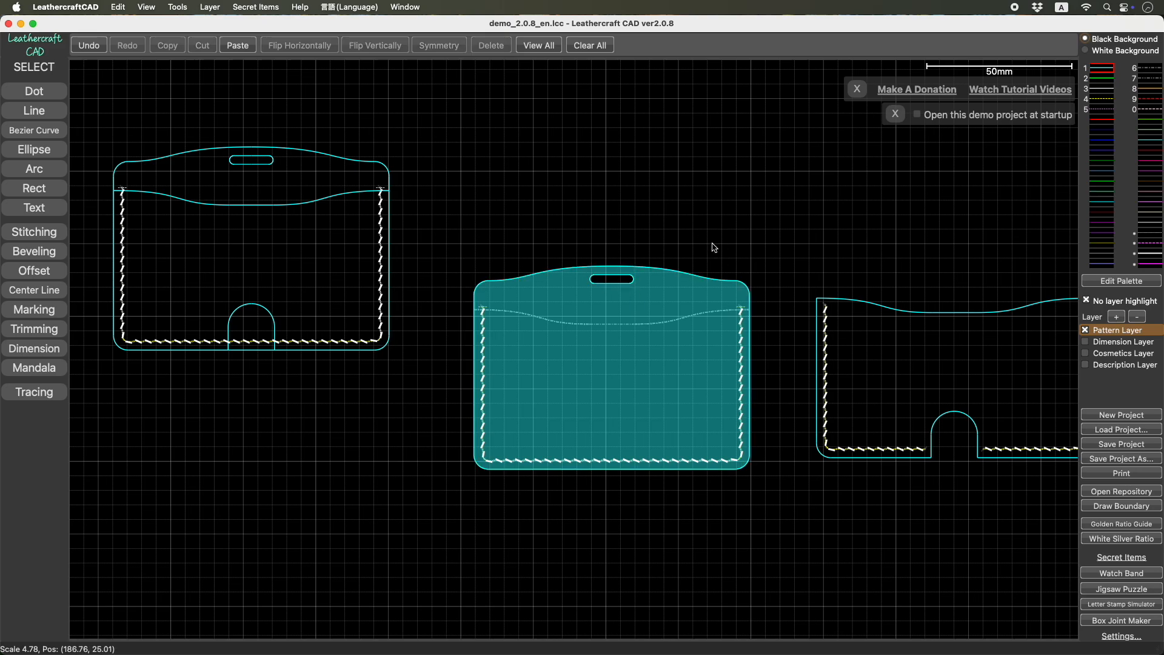
click(664, 305)
drag(664, 305, 678, 358)
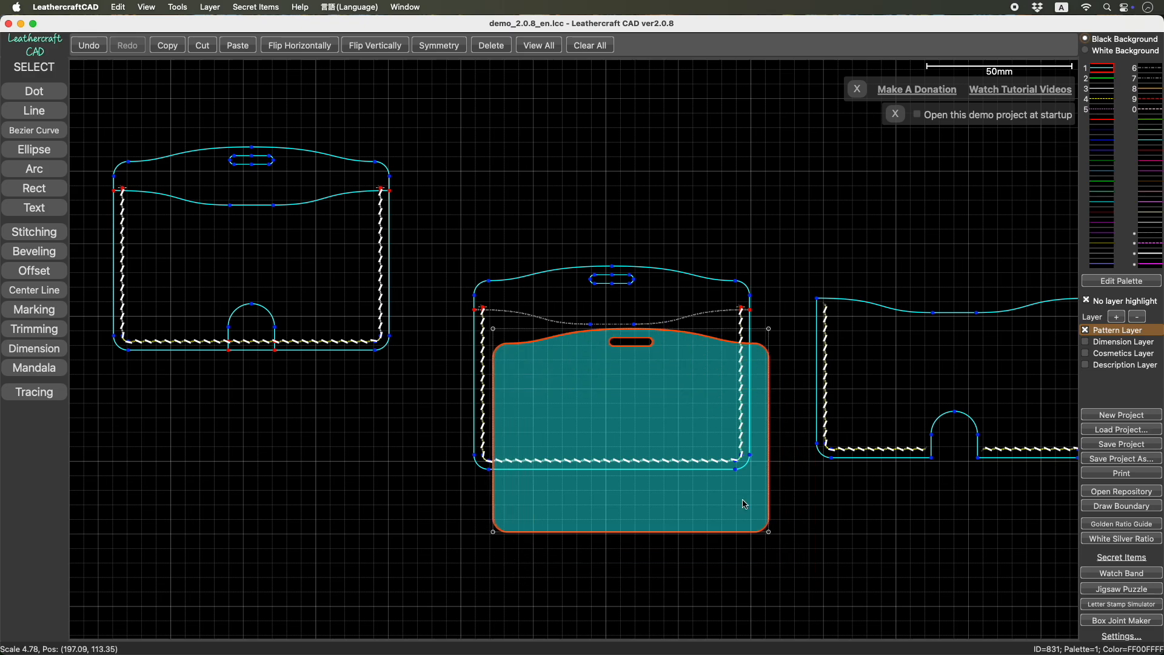